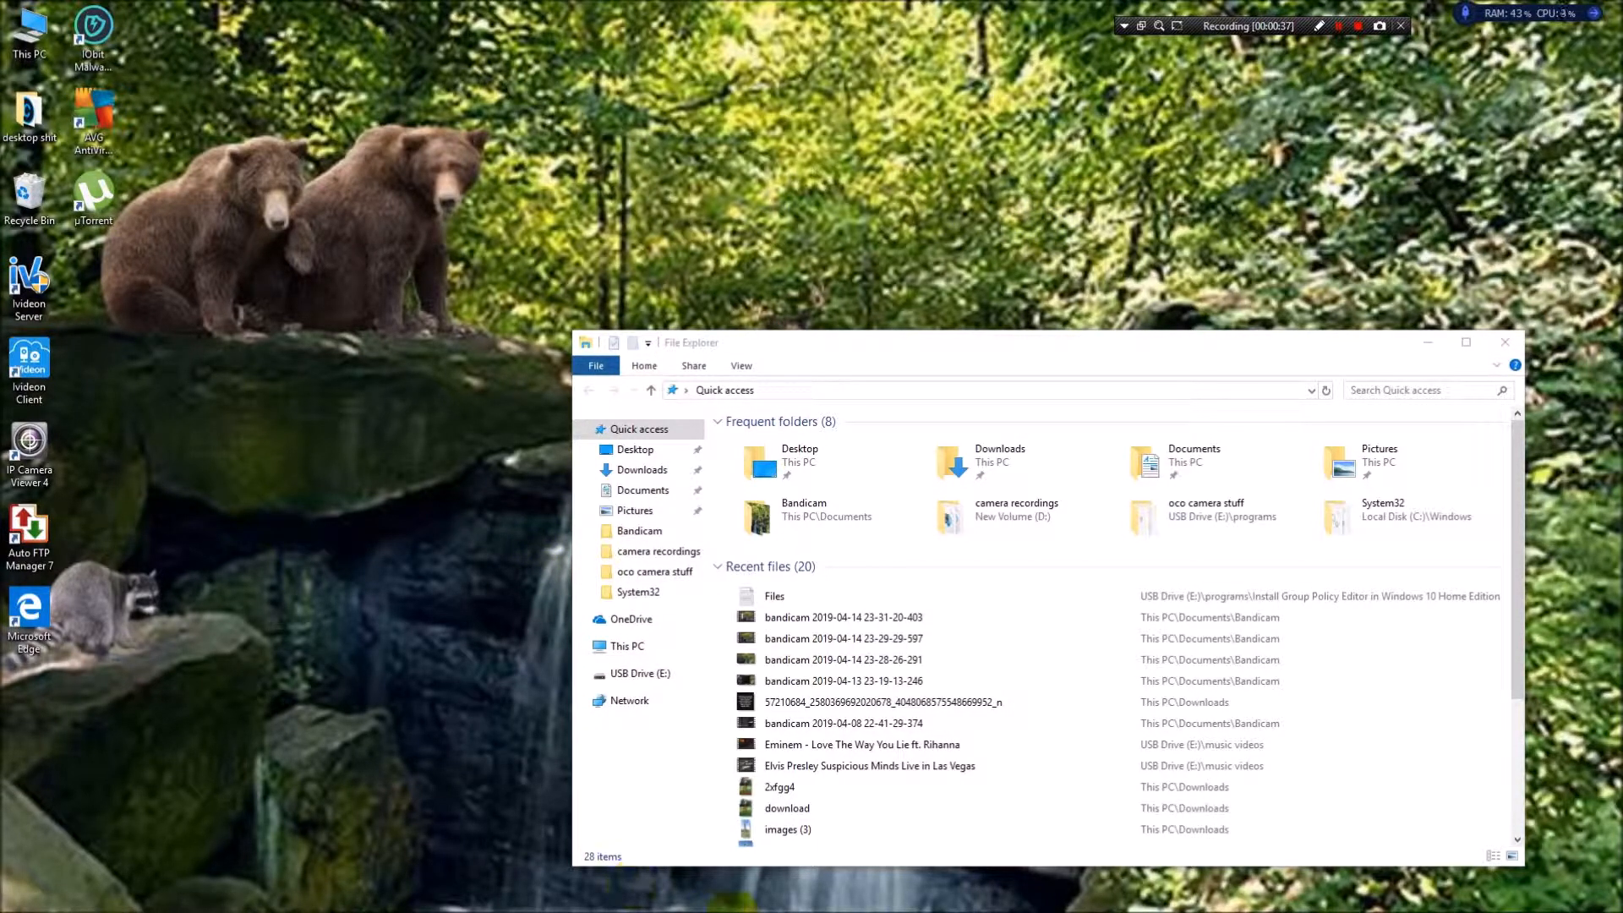
Step: Switch to Chrome and go back from the WinRAR download page to FileHippo's search results for winrar
{"action": "mouse_move", "coordinate": [743, 902]}
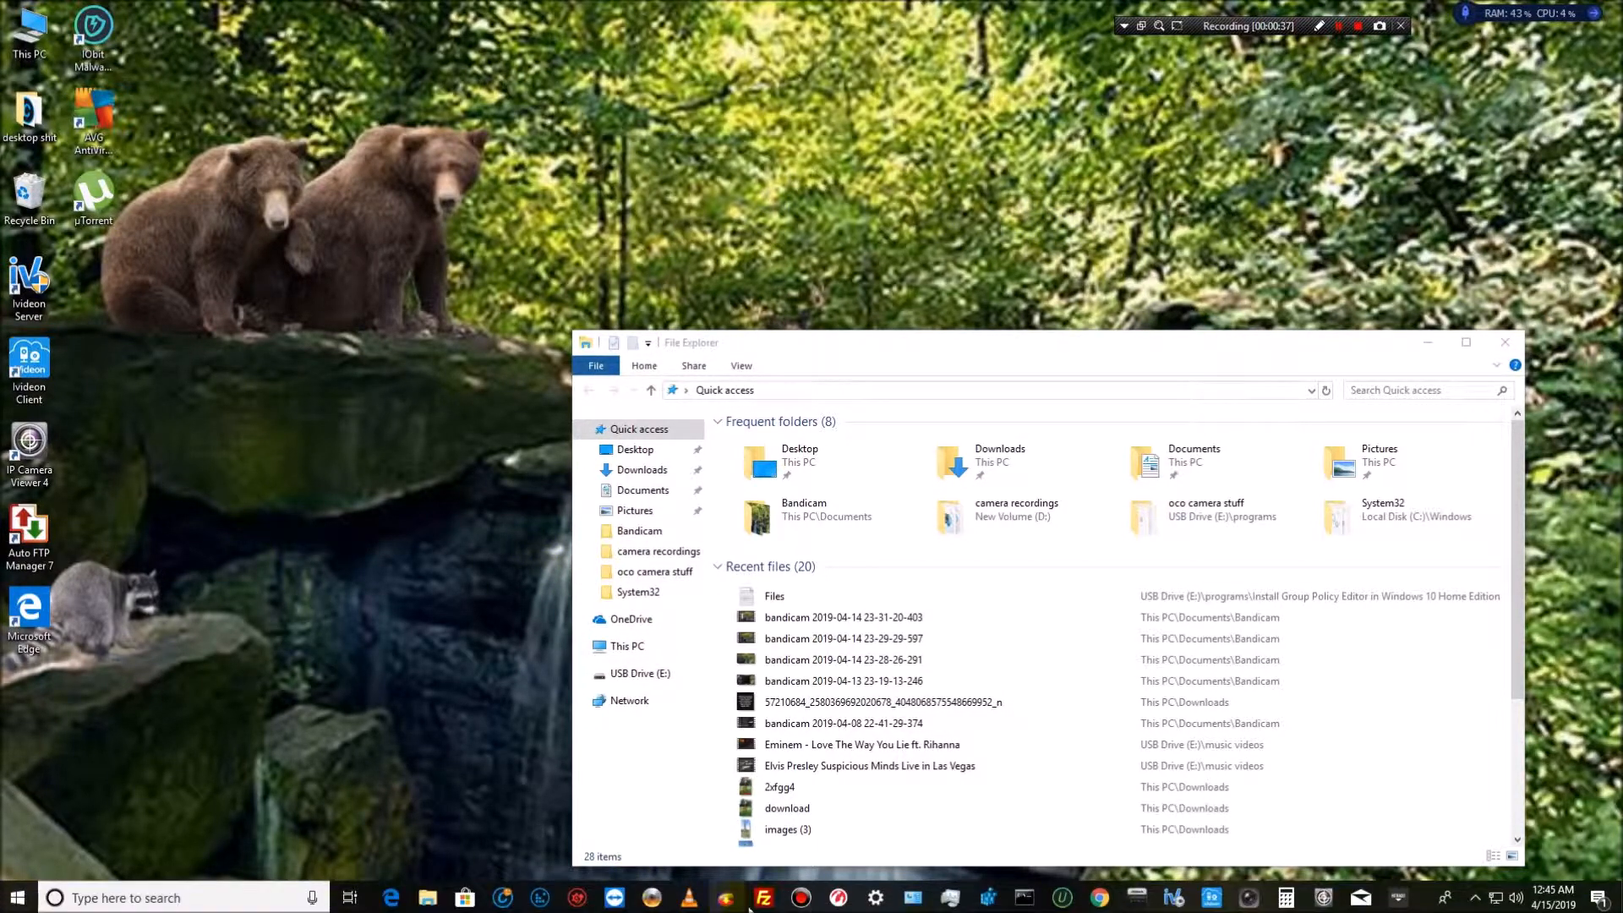
{"action": "left_click", "coordinate": [1098, 899]}
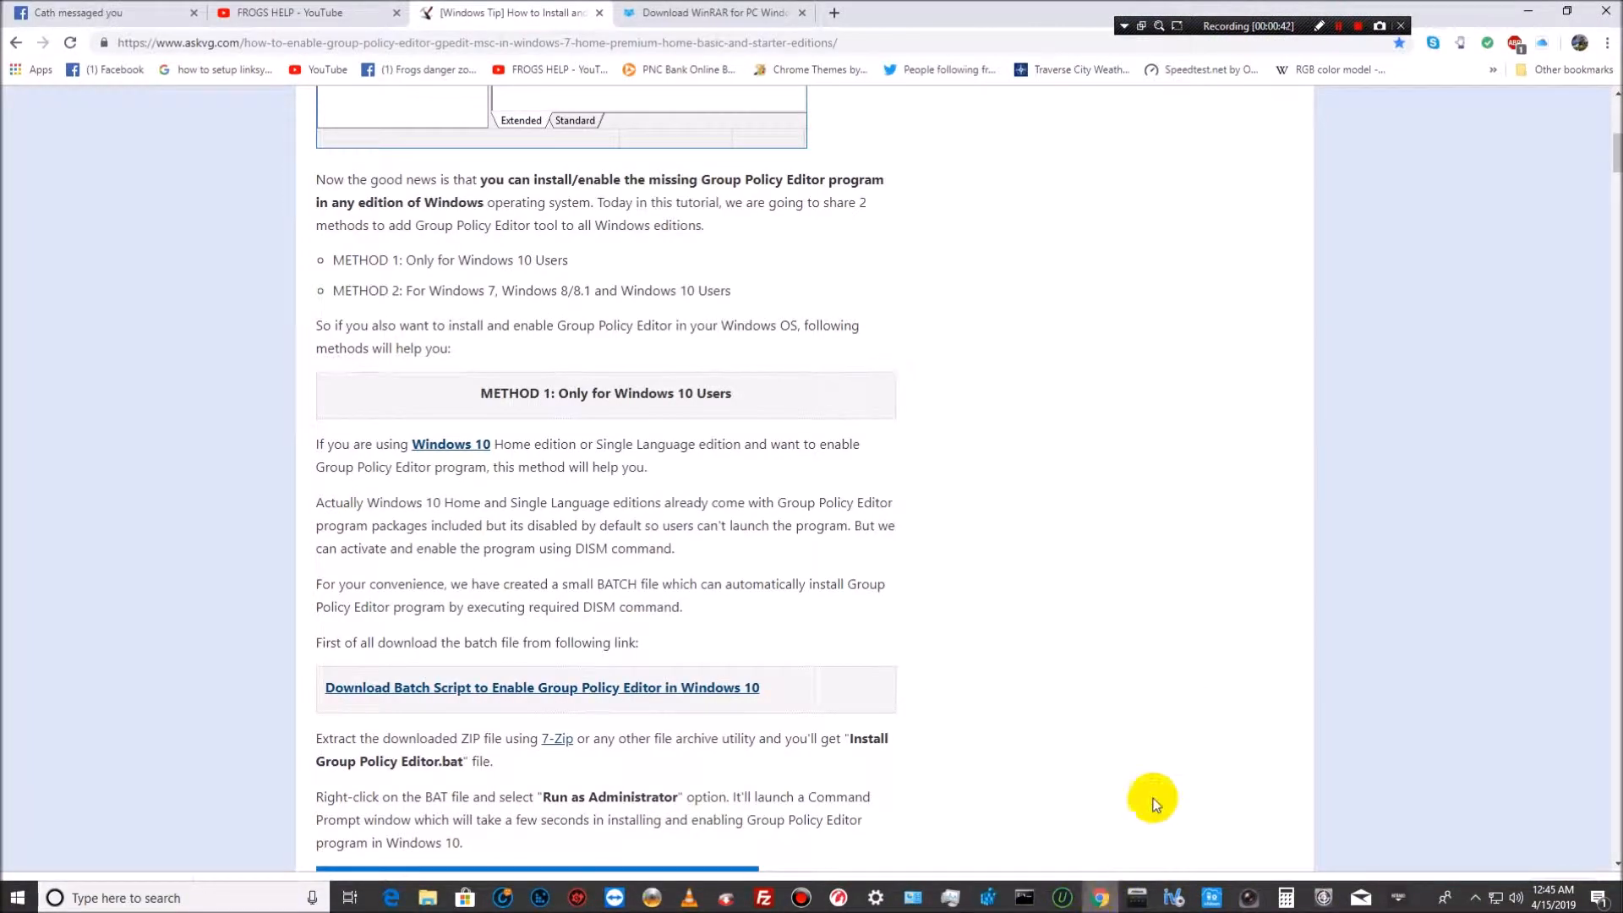
{"action": "left_click", "coordinate": [703, 19]}
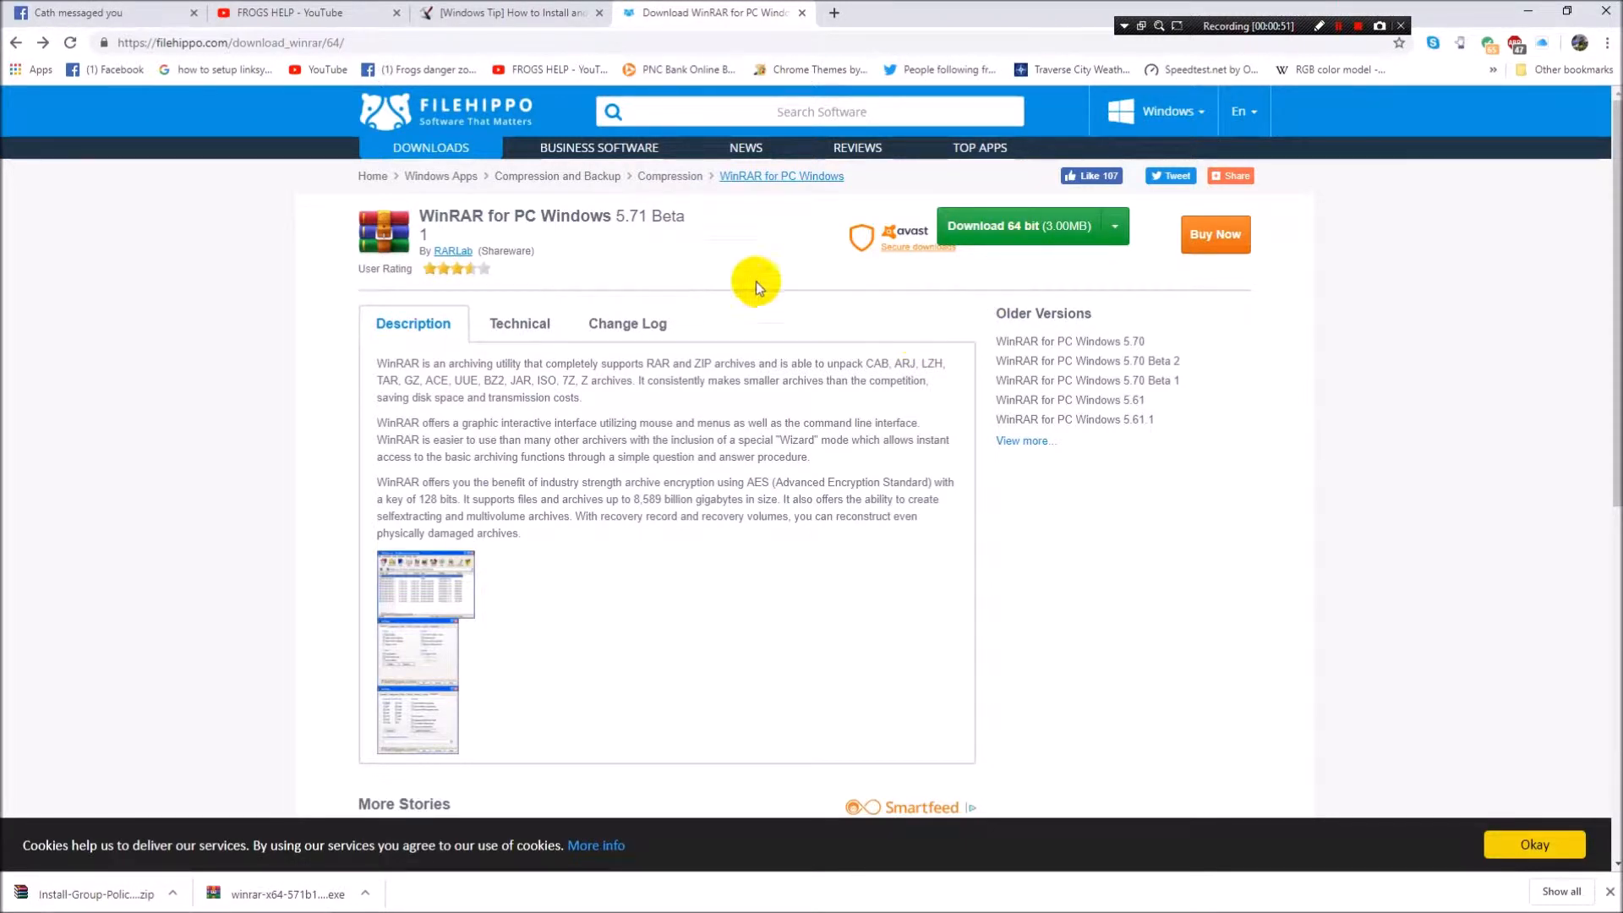
{"action": "left_click", "coordinate": [16, 43]}
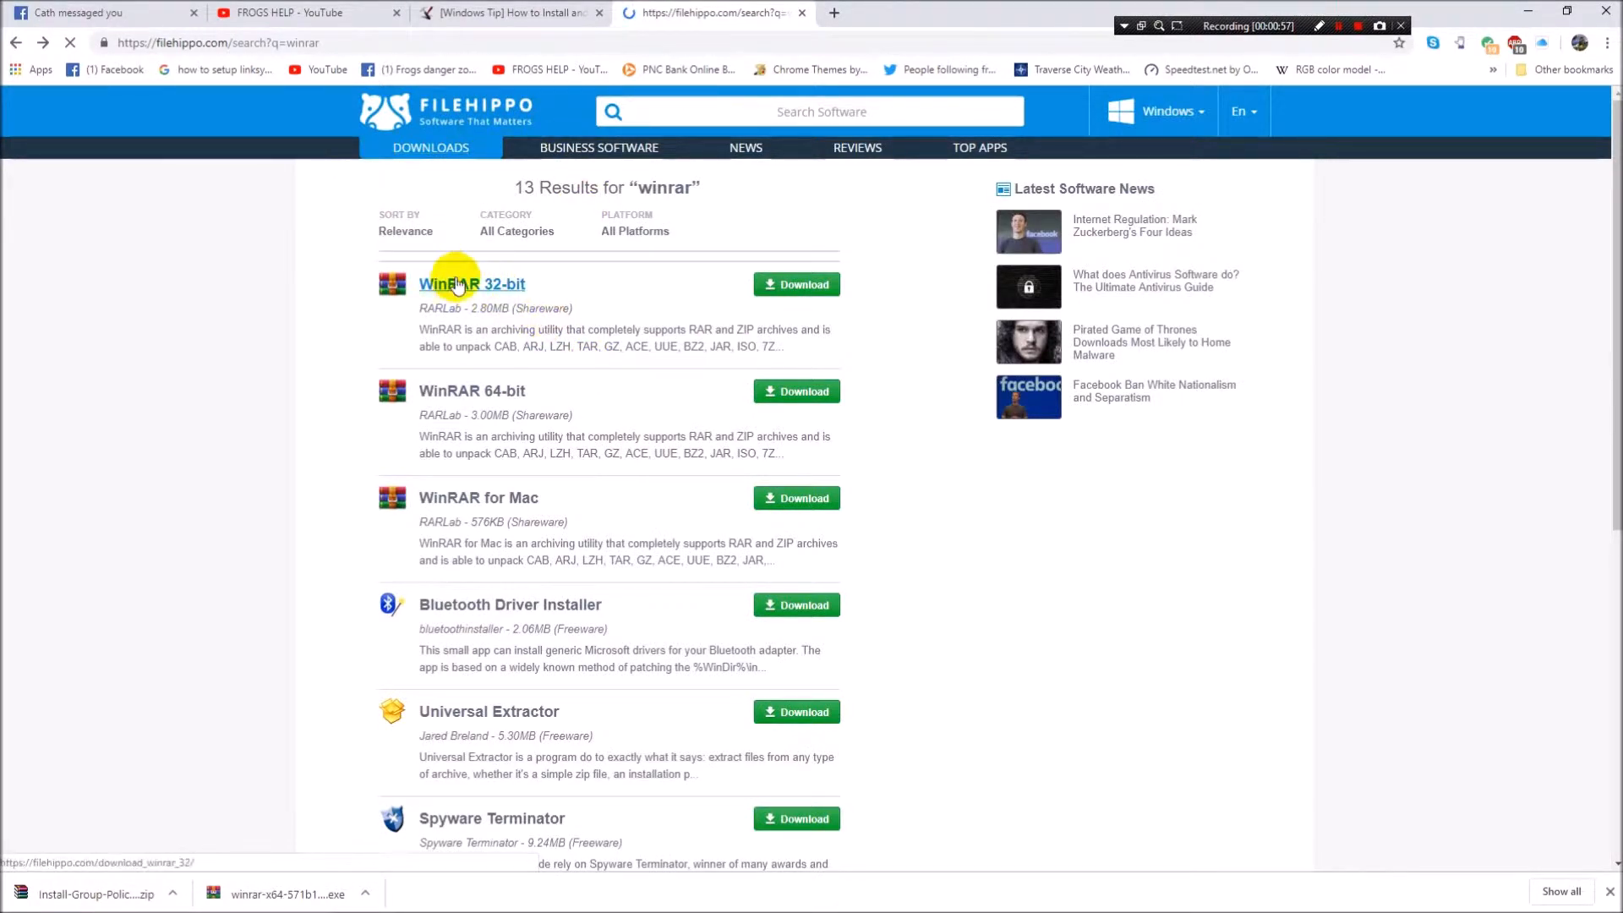
{"action": "left_click", "coordinate": [457, 285]}
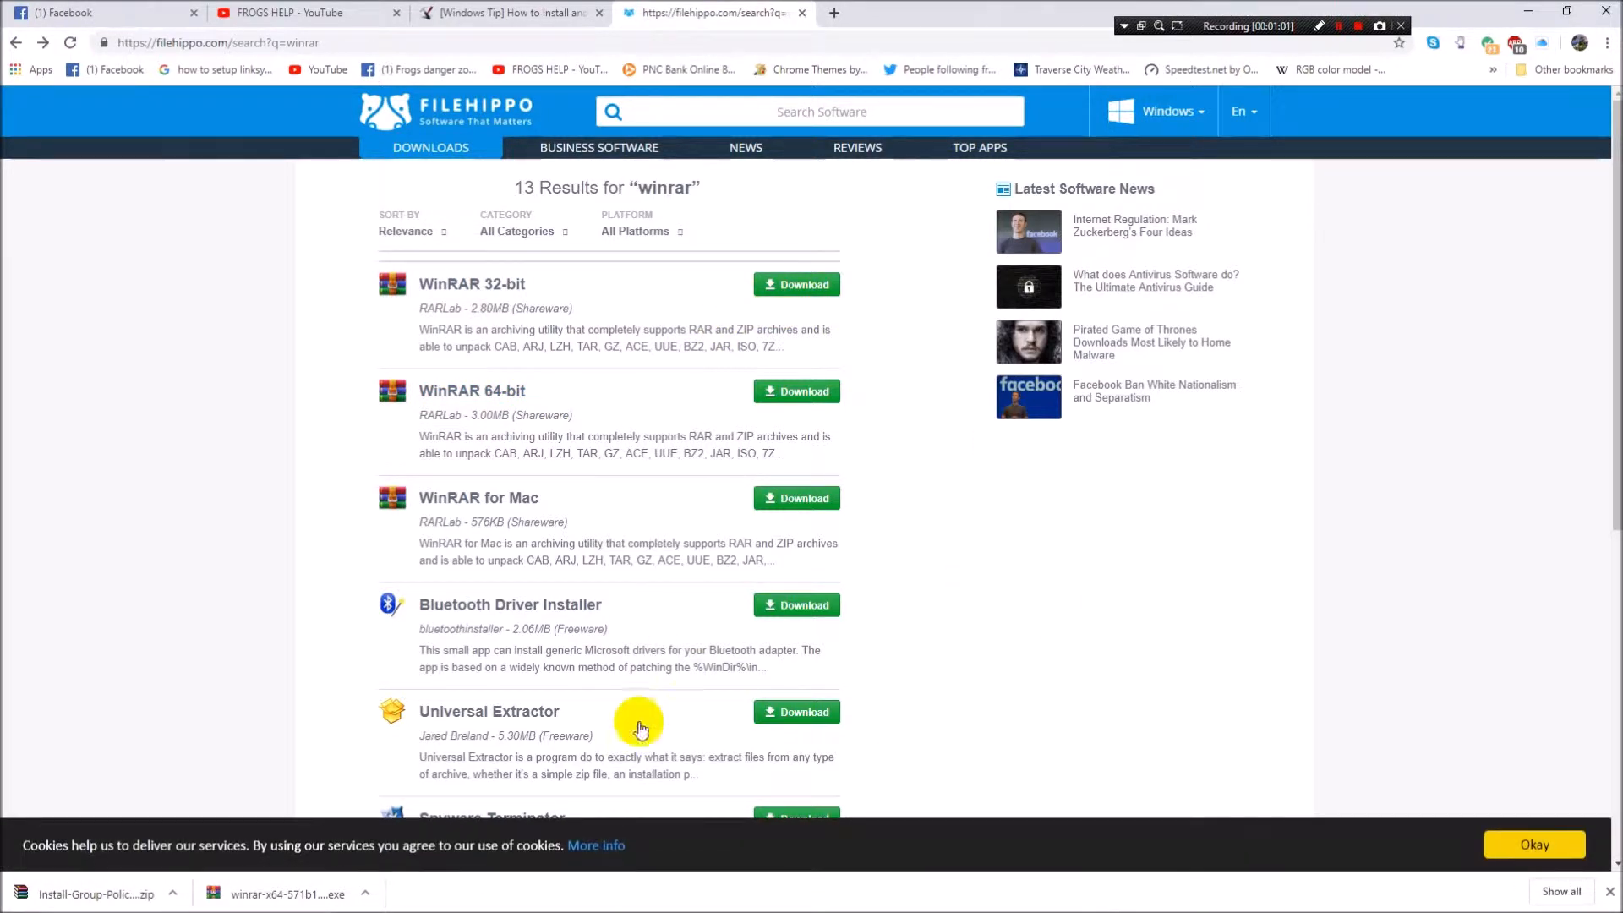
Step: Show the downloaded winrar-x64-571b1 installer in its folder and select it
{"action": "left_click", "coordinate": [368, 895]}
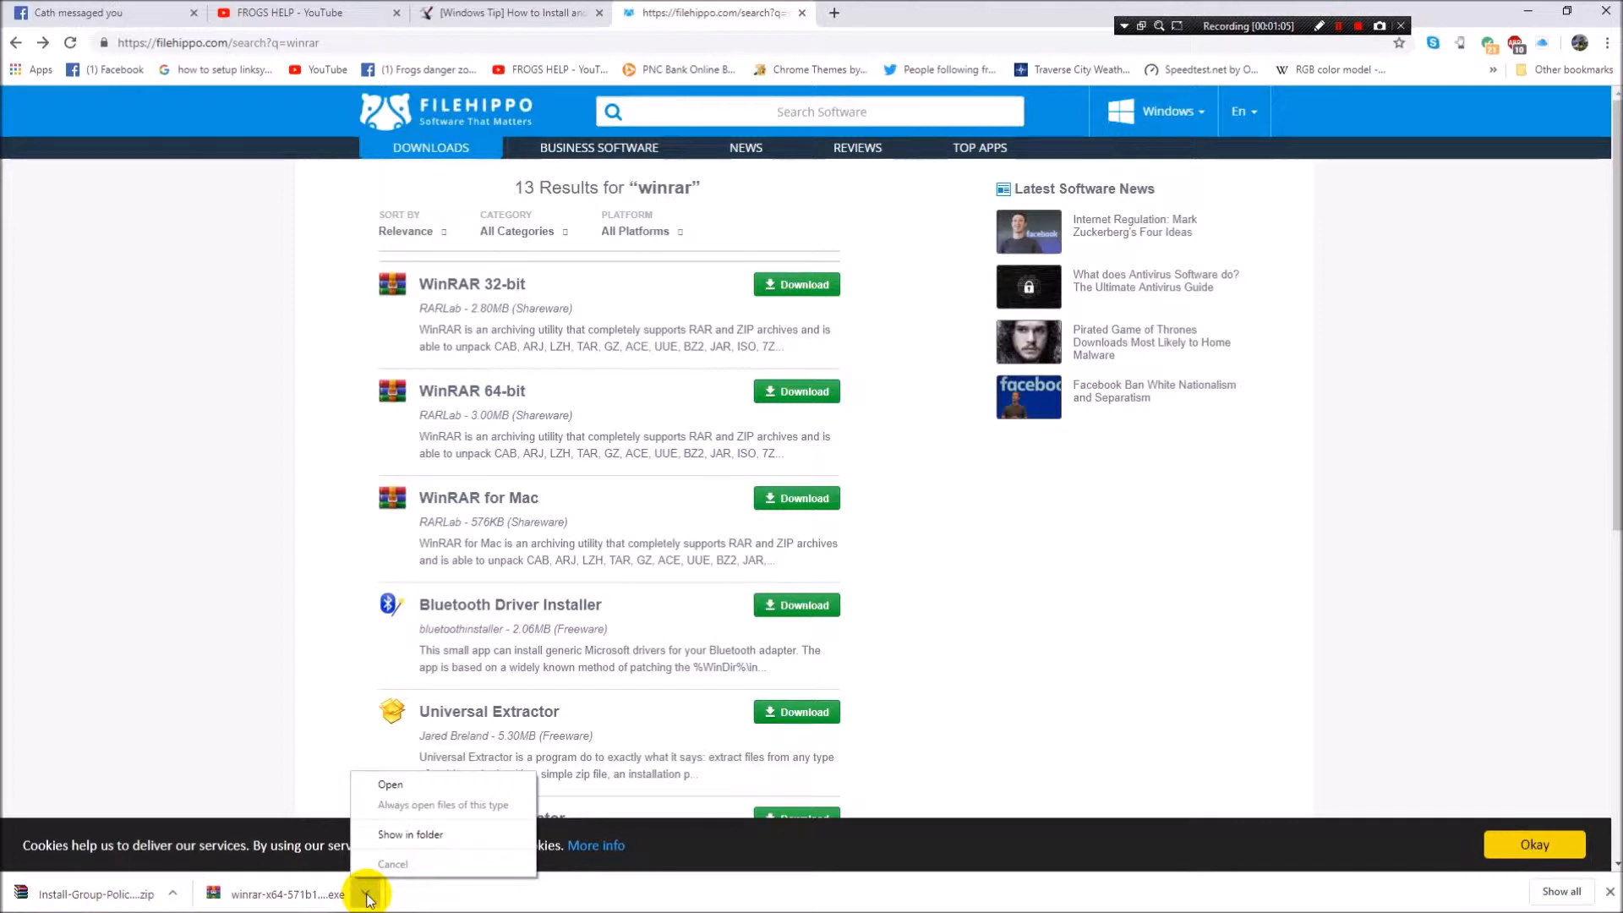
{"action": "left_click", "coordinate": [397, 835]}
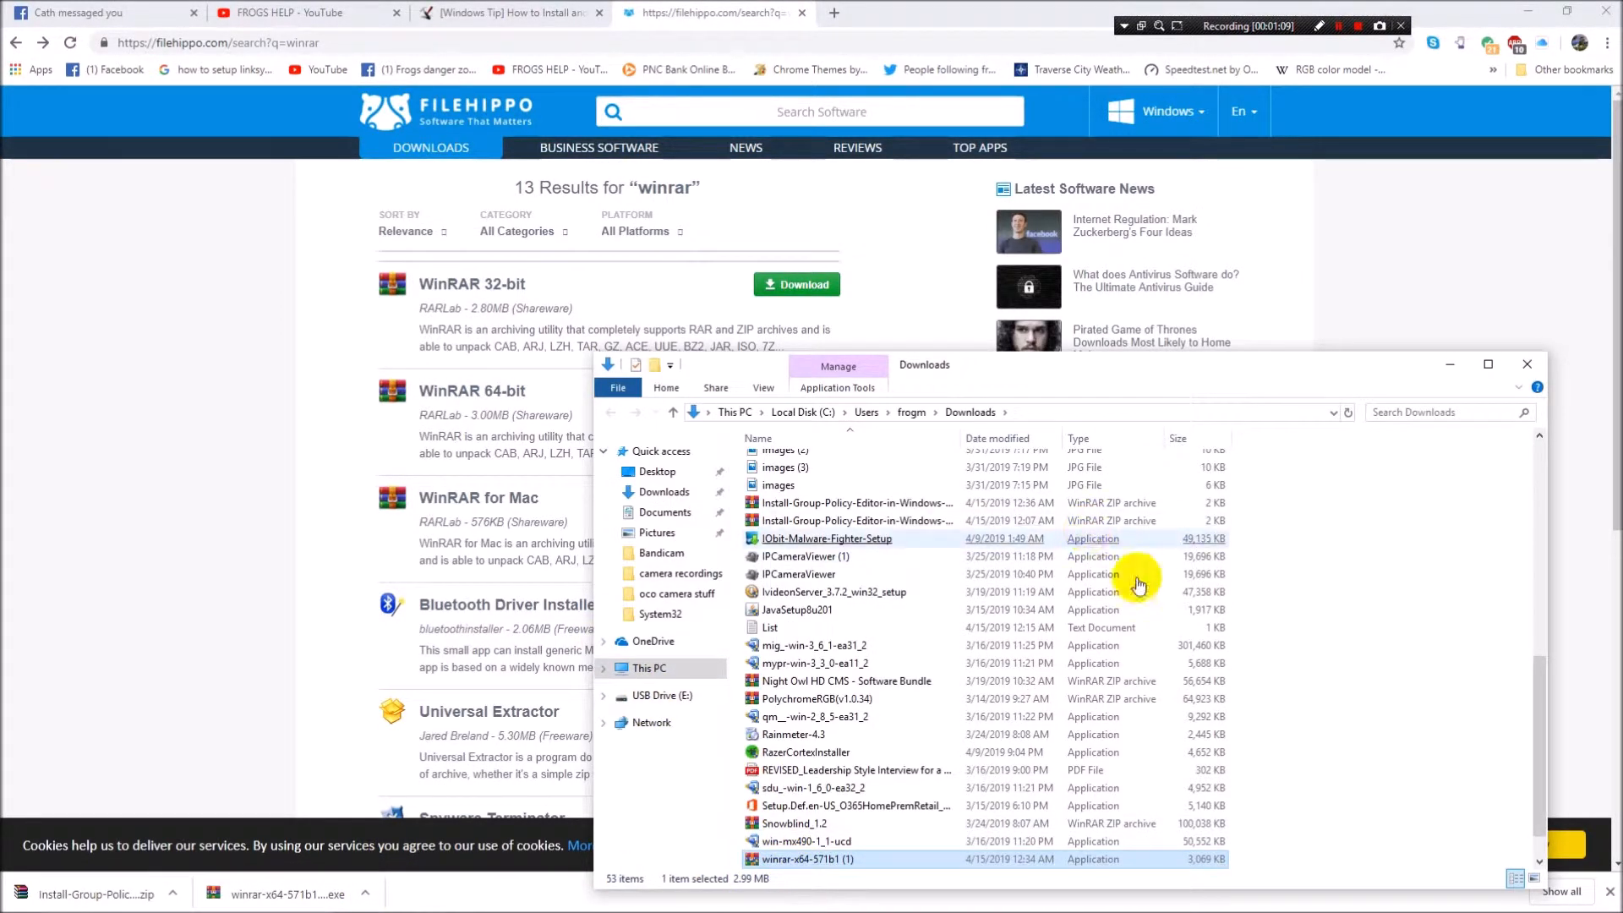
{"action": "left_click", "coordinate": [1202, 716]}
{"action": "left_click", "coordinate": [824, 859]}
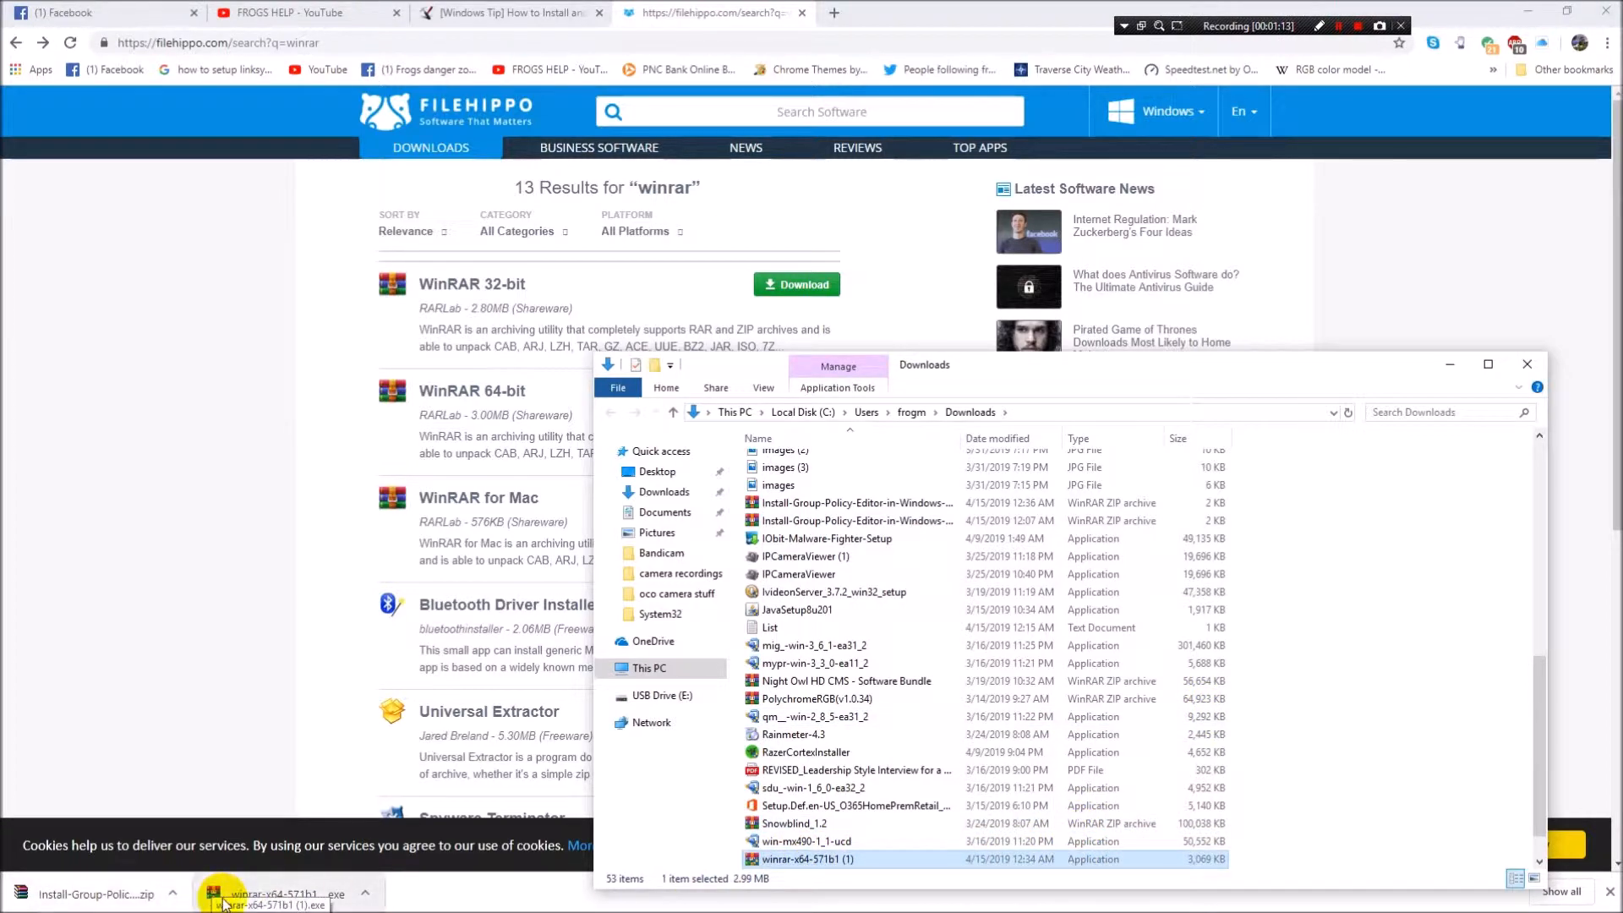
Step: Download the batch script for enabling Group Policy Editor in Windows 10 from the AskVG article and show the ZIP file in its folder
{"action": "left_click", "coordinate": [464, 17]}
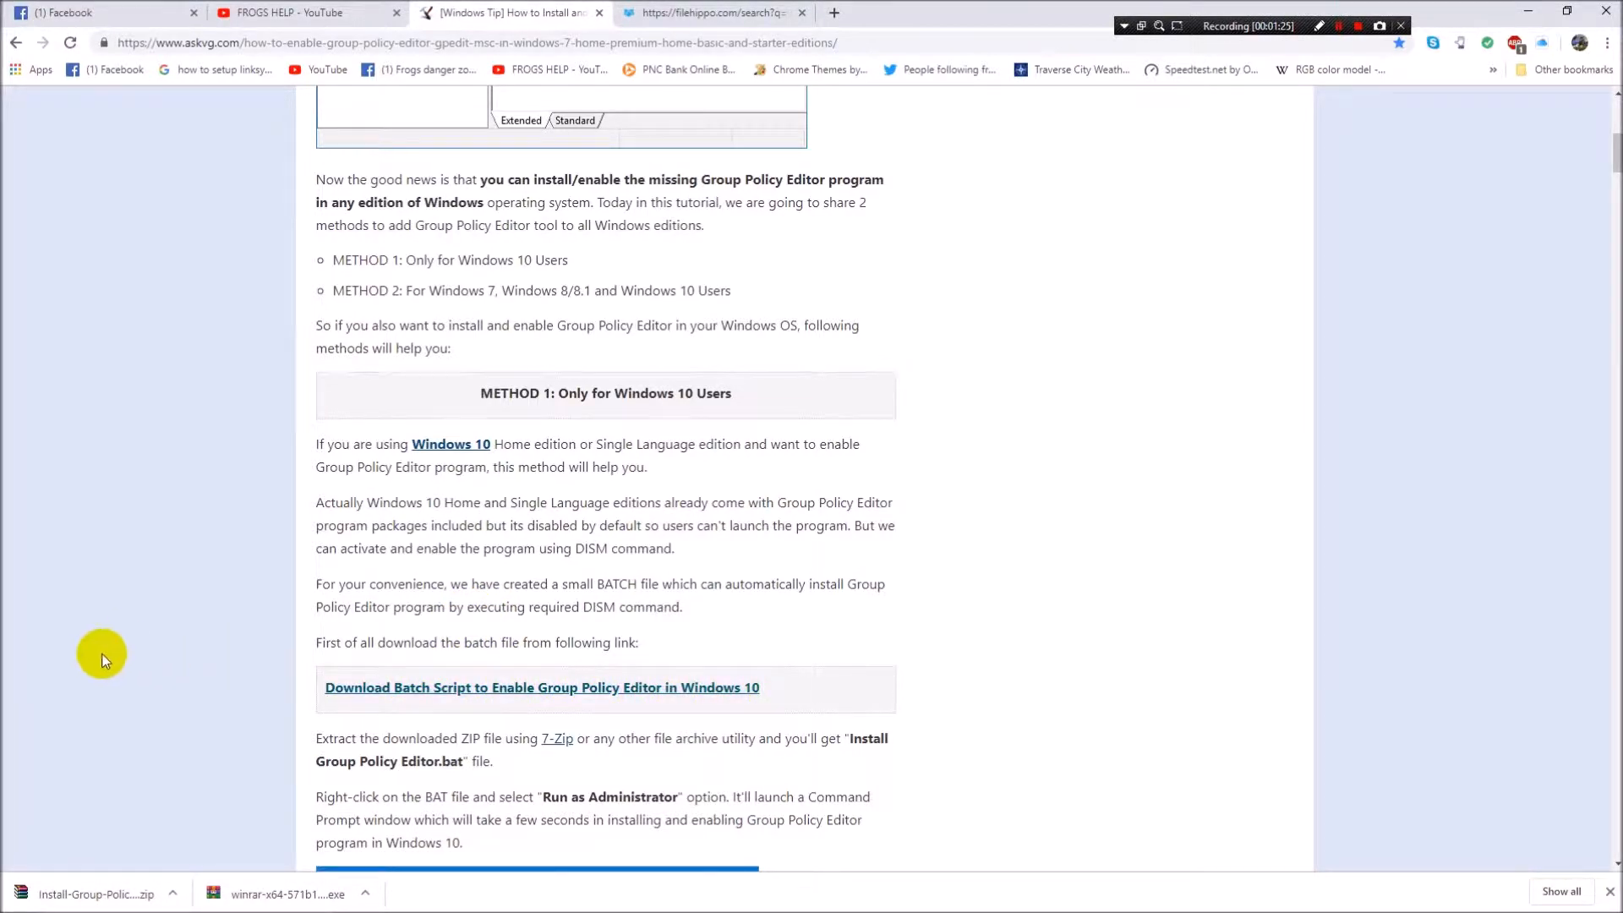
{"action": "left_click", "coordinate": [173, 894]}
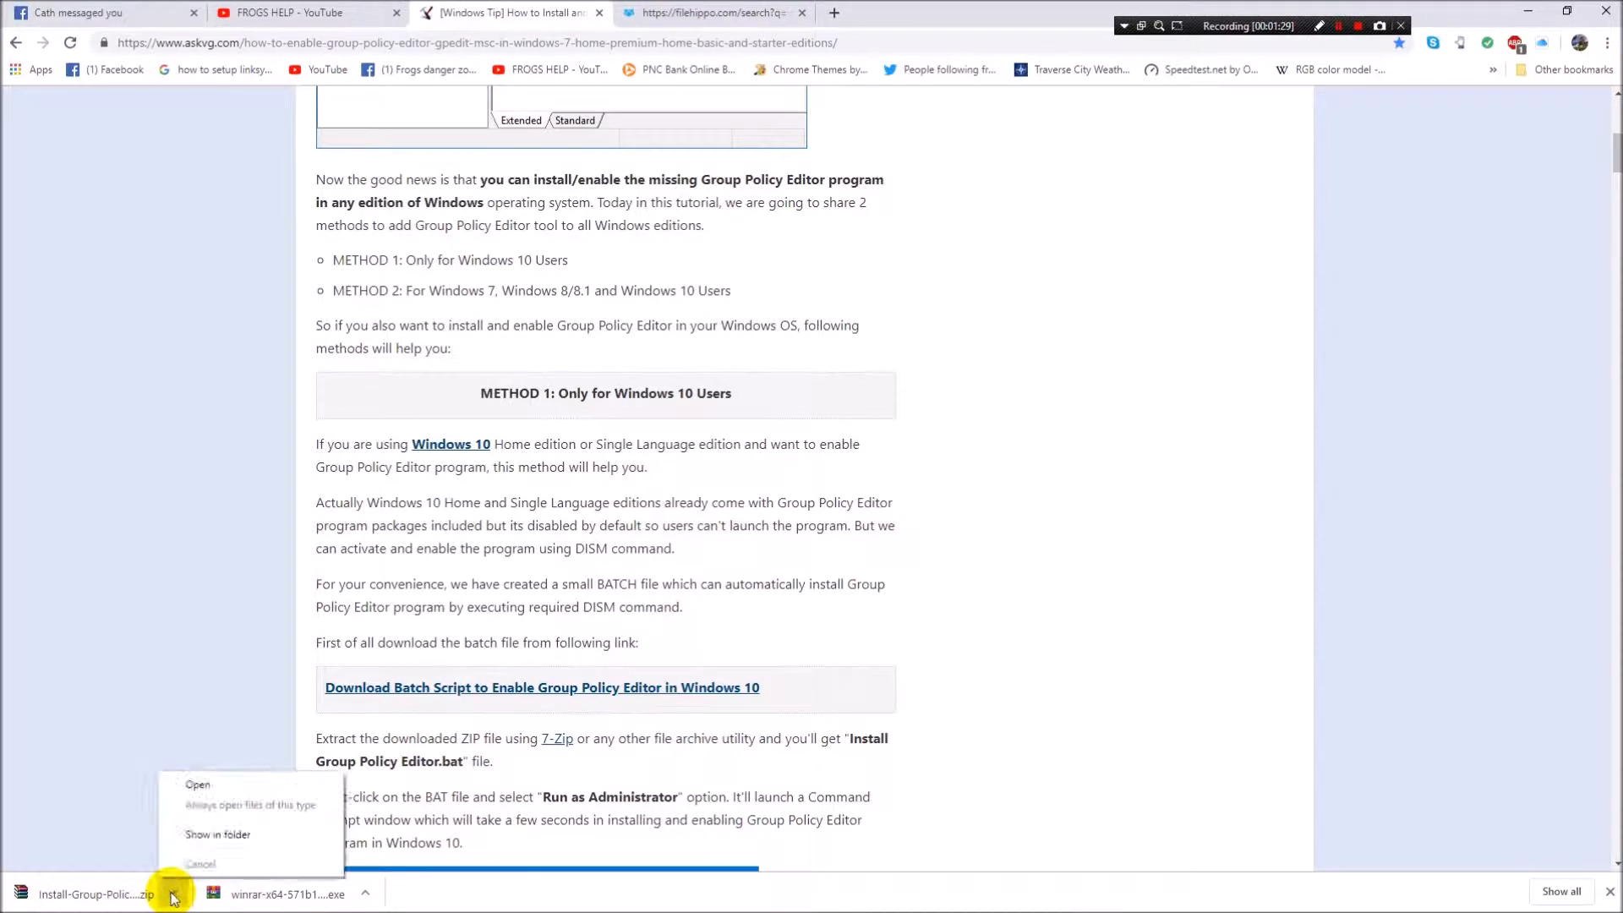
{"action": "left_click", "coordinate": [139, 676]}
{"action": "left_click", "coordinate": [489, 688]}
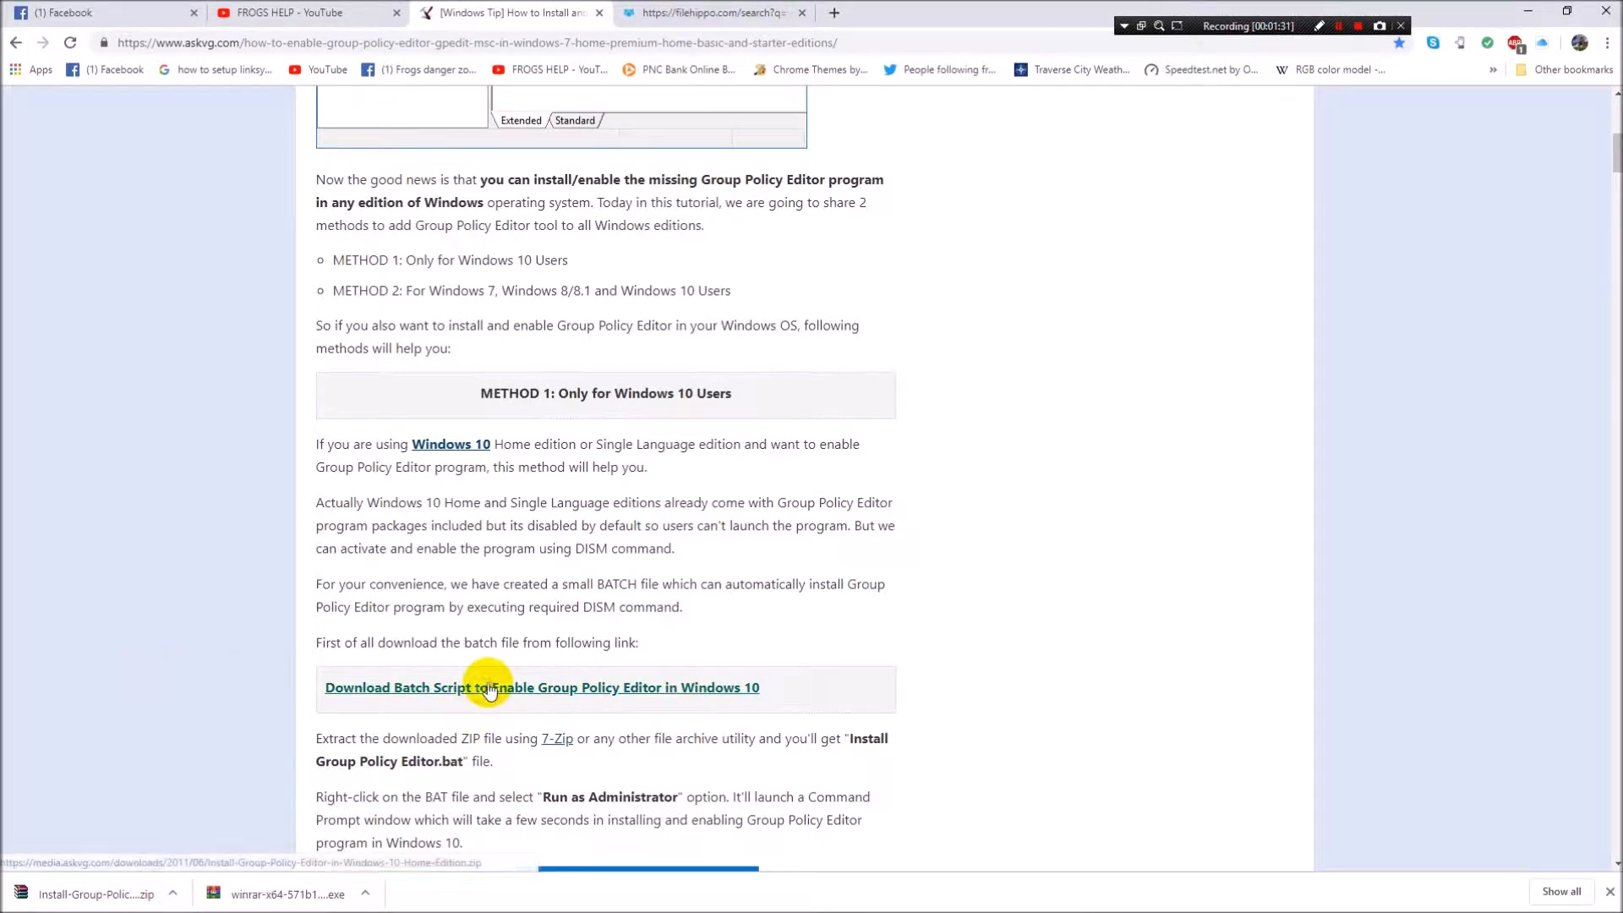
{"action": "left_click", "coordinate": [174, 893]}
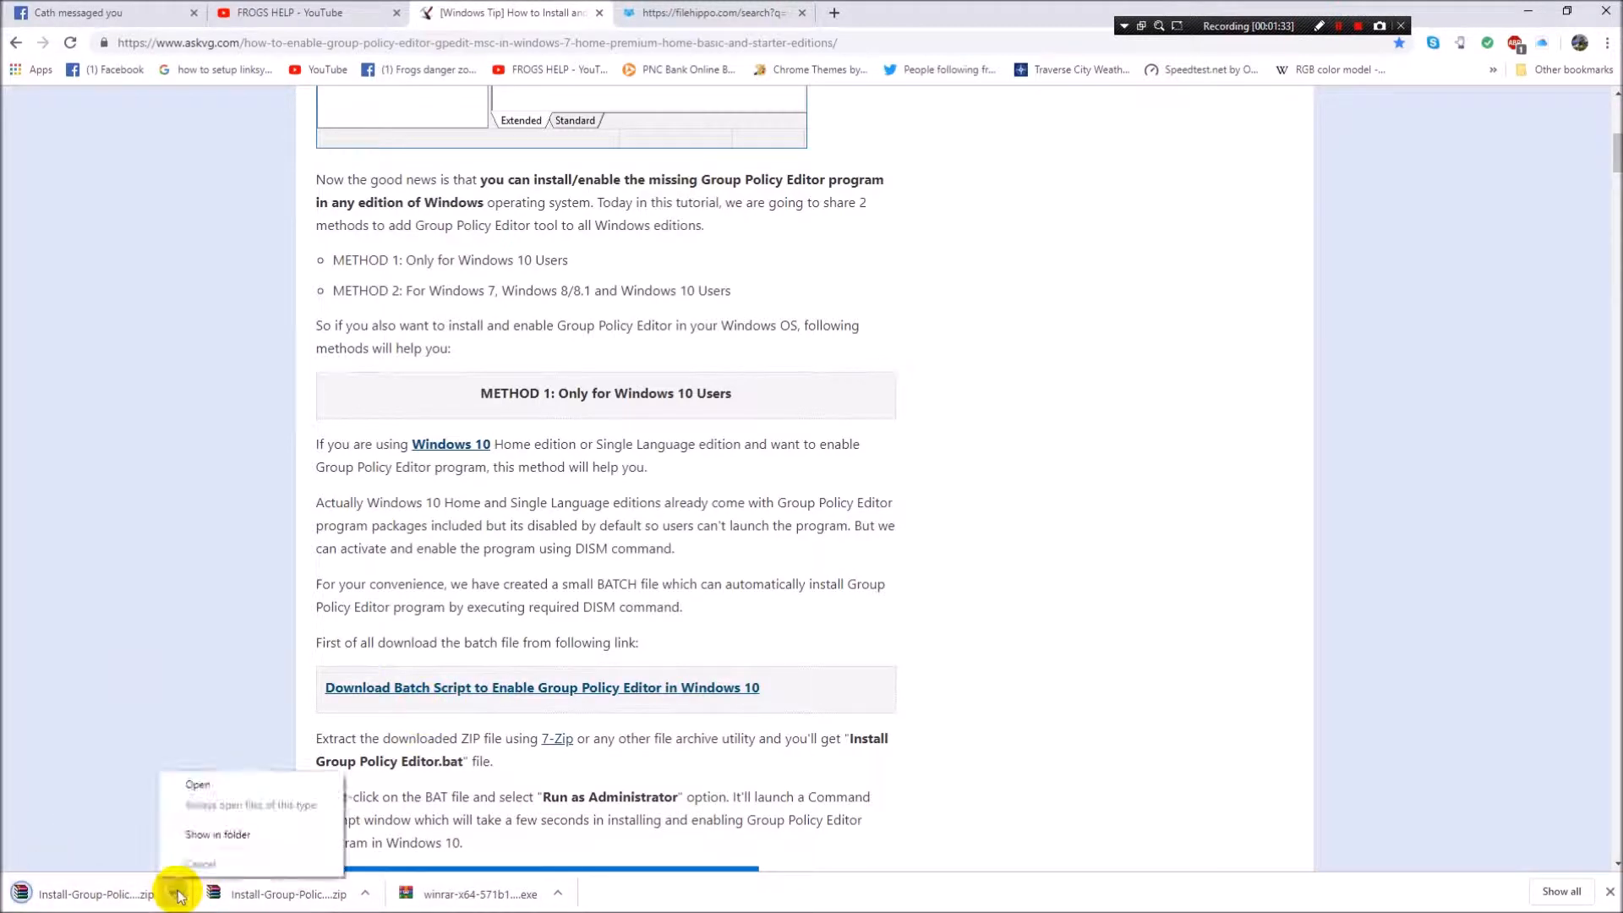
{"action": "left_click", "coordinate": [225, 835]}
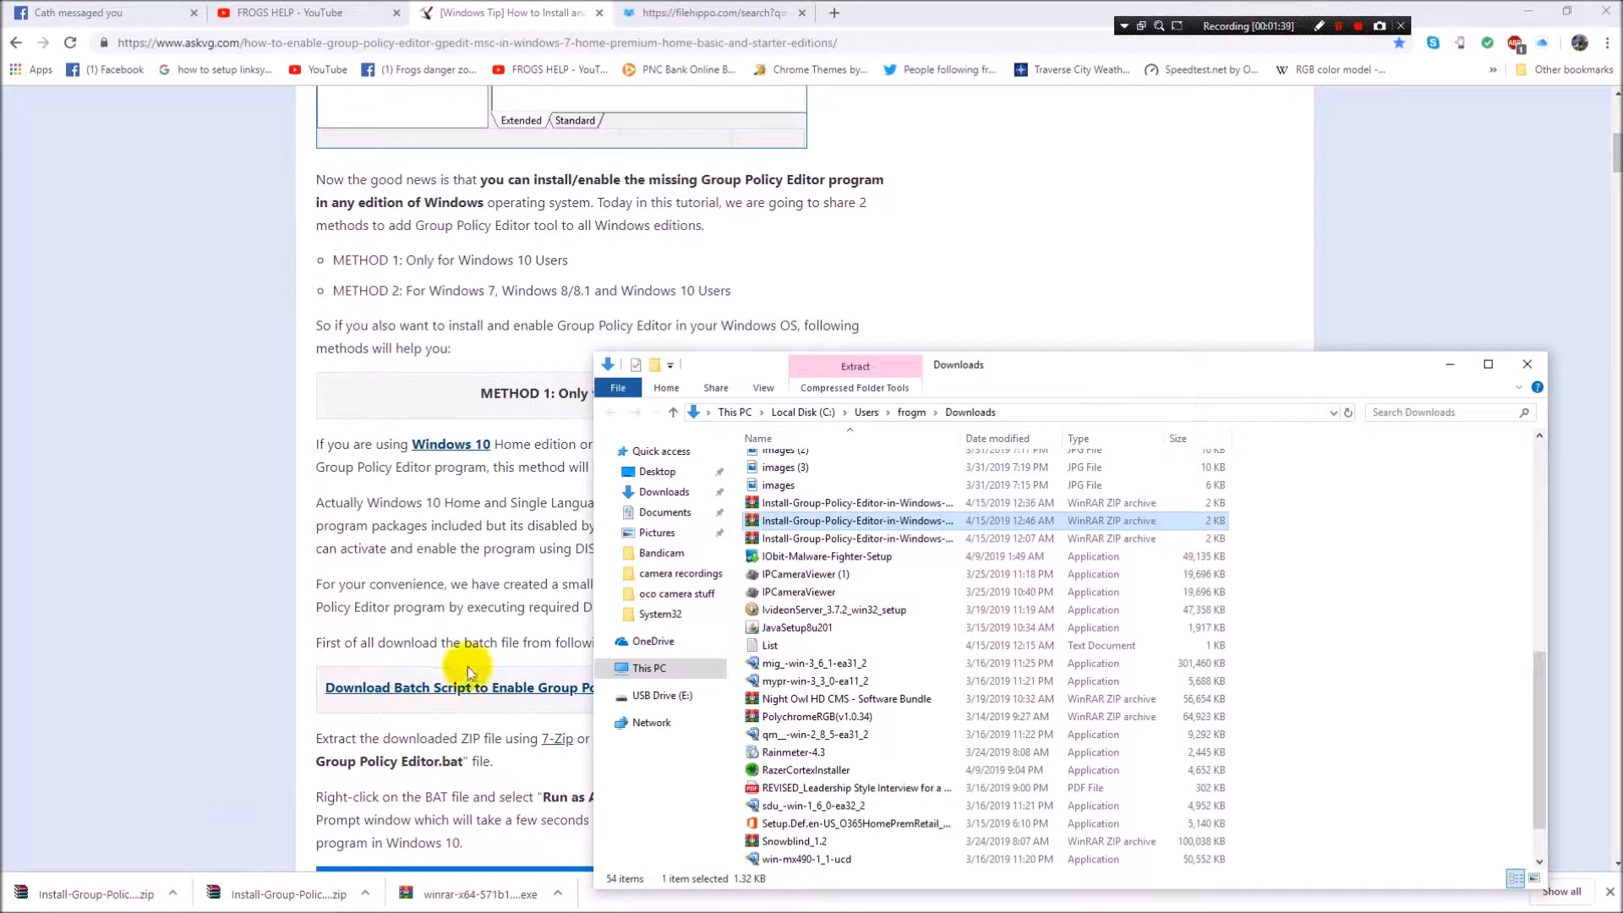
{"action": "left_click", "coordinate": [803, 520]}
{"action": "right_click", "coordinate": [802, 520]}
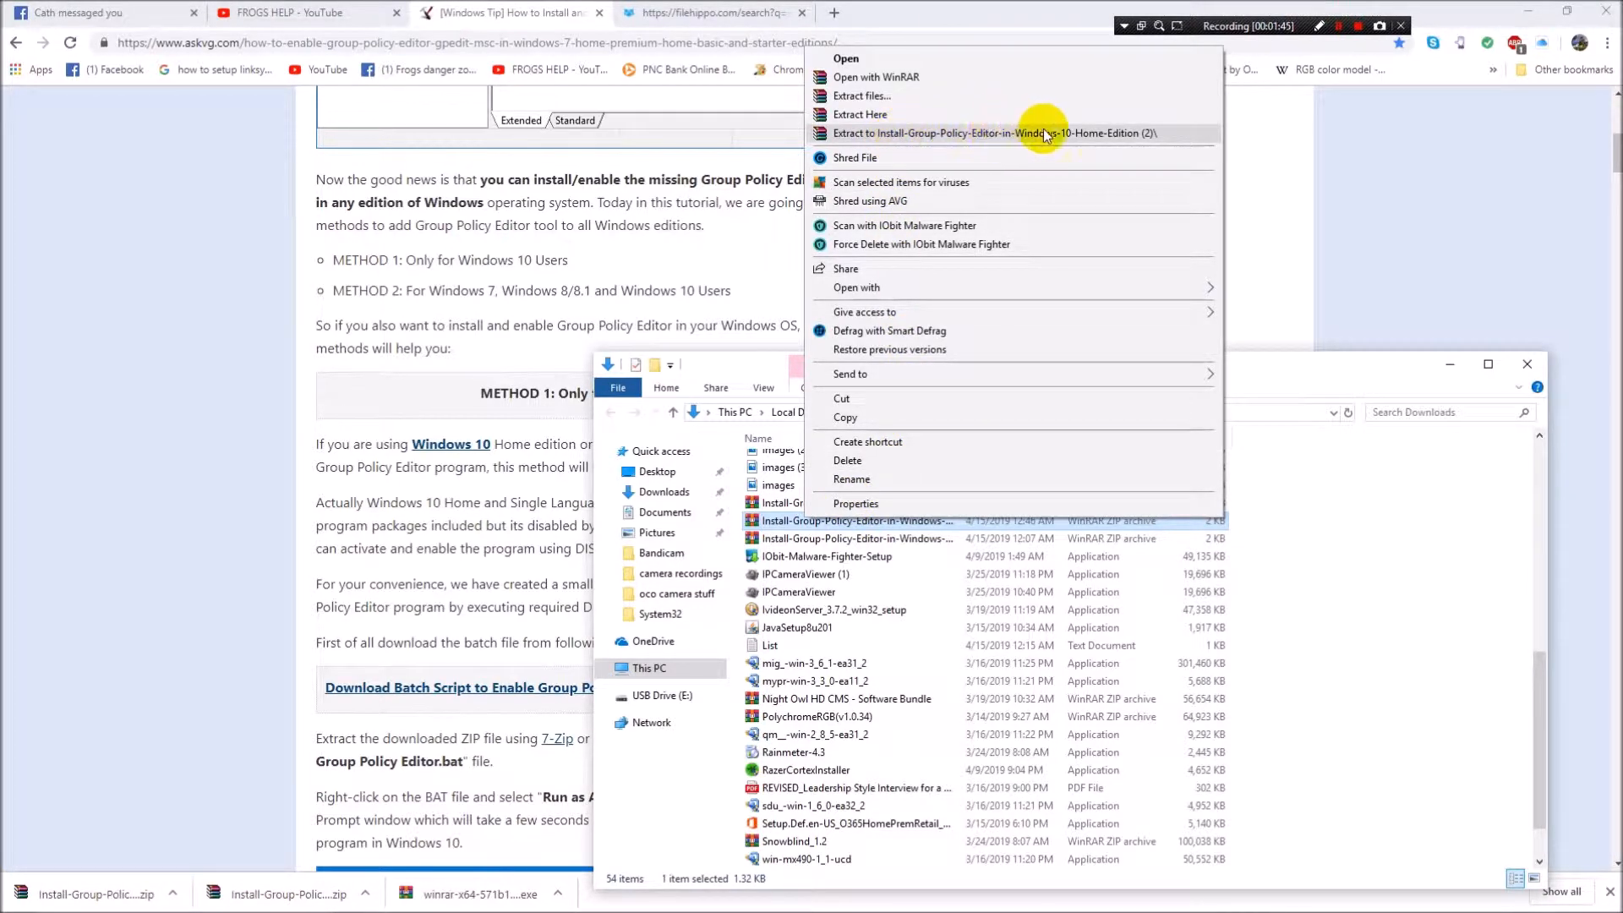
{"action": "left_click", "coordinate": [1281, 367]}
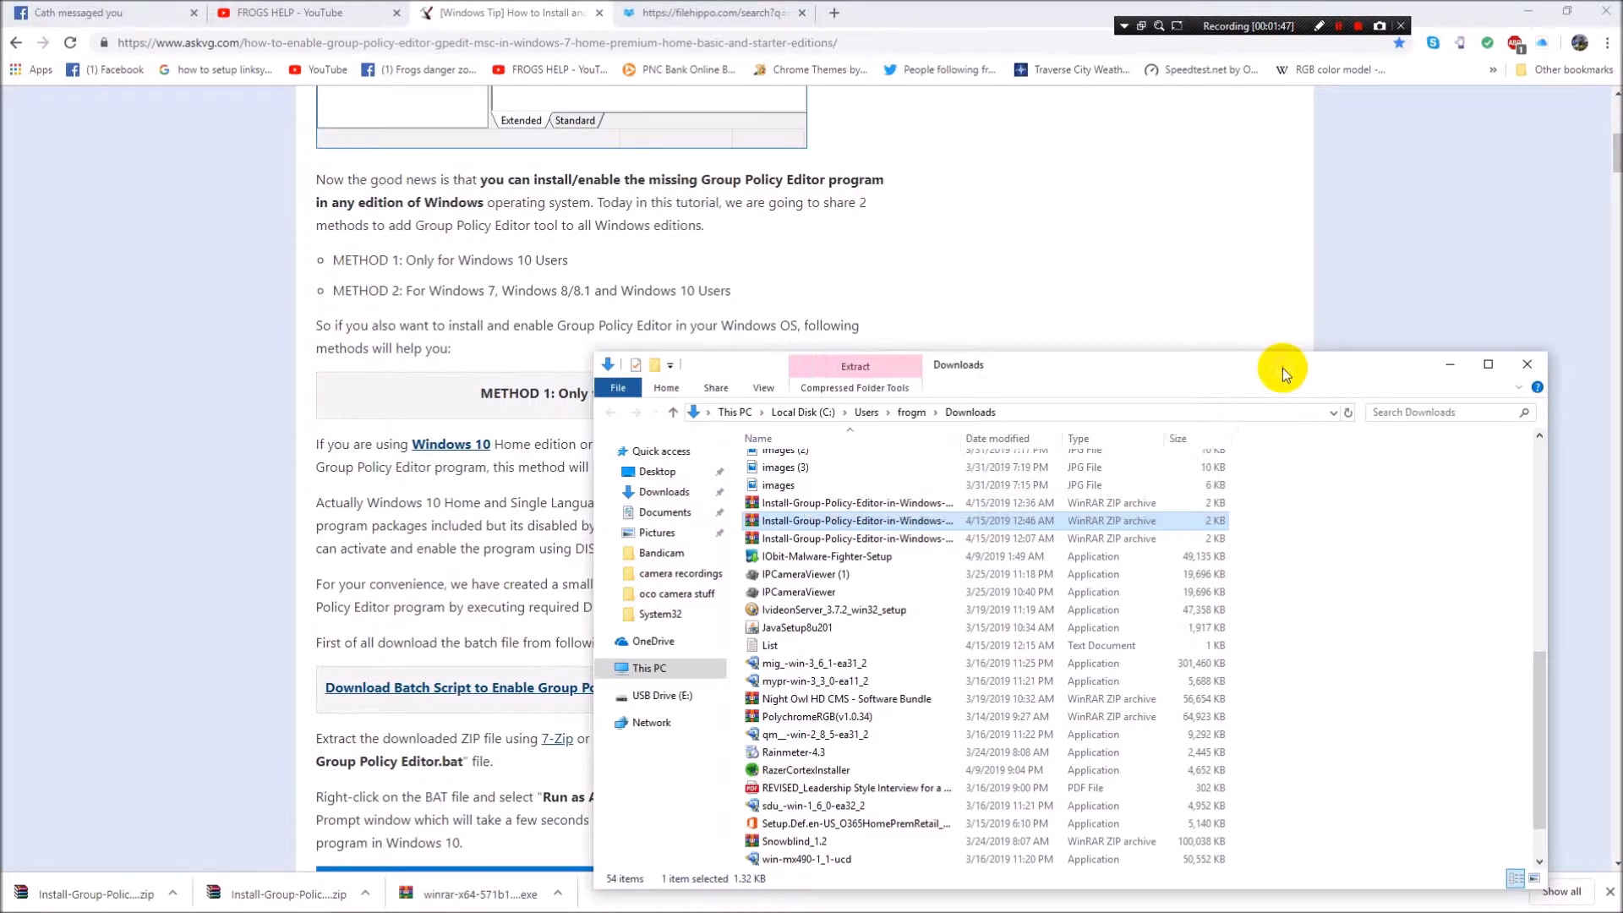
Step: Open the extracted Install-Group-Policy-Editor-in-Windows-10-Home-Edition (1) folder and its inner Install Group Policy Editor in Windows 10 Home Edition folder
{"action": "left_click", "coordinate": [1069, 646]}
{"action": "scroll", "coordinate": [1074, 658], "scroll_direction": "up", "scroll_amount": 9}
{"action": "scroll", "coordinate": [1073, 657], "scroll_direction": "up", "scroll_amount": 2}
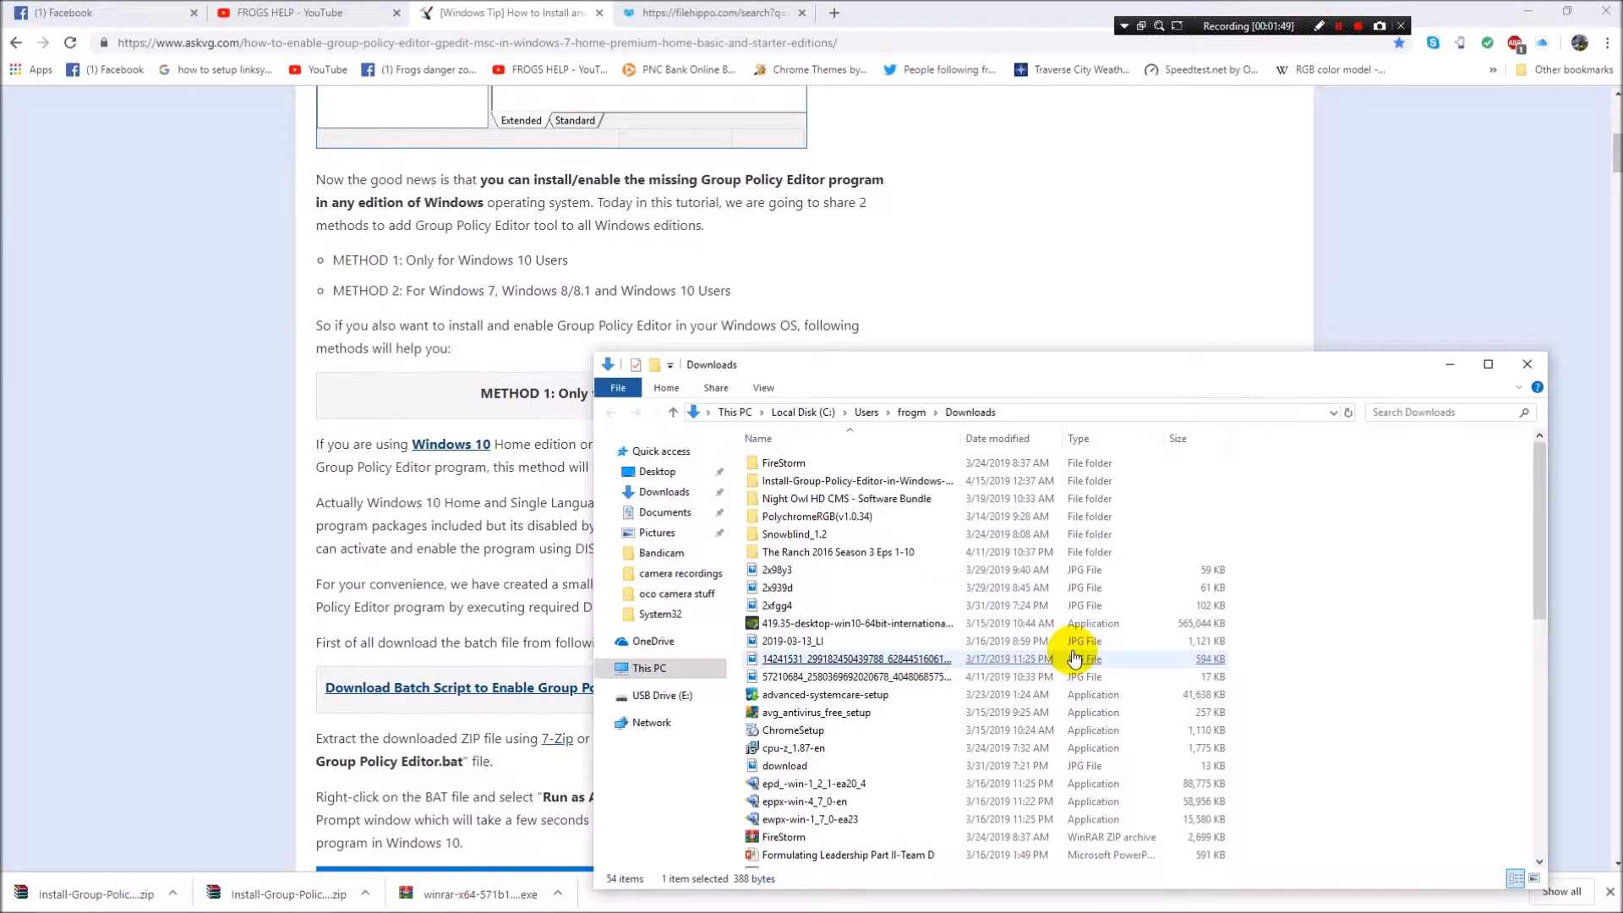
{"action": "left_click", "coordinate": [812, 484]}
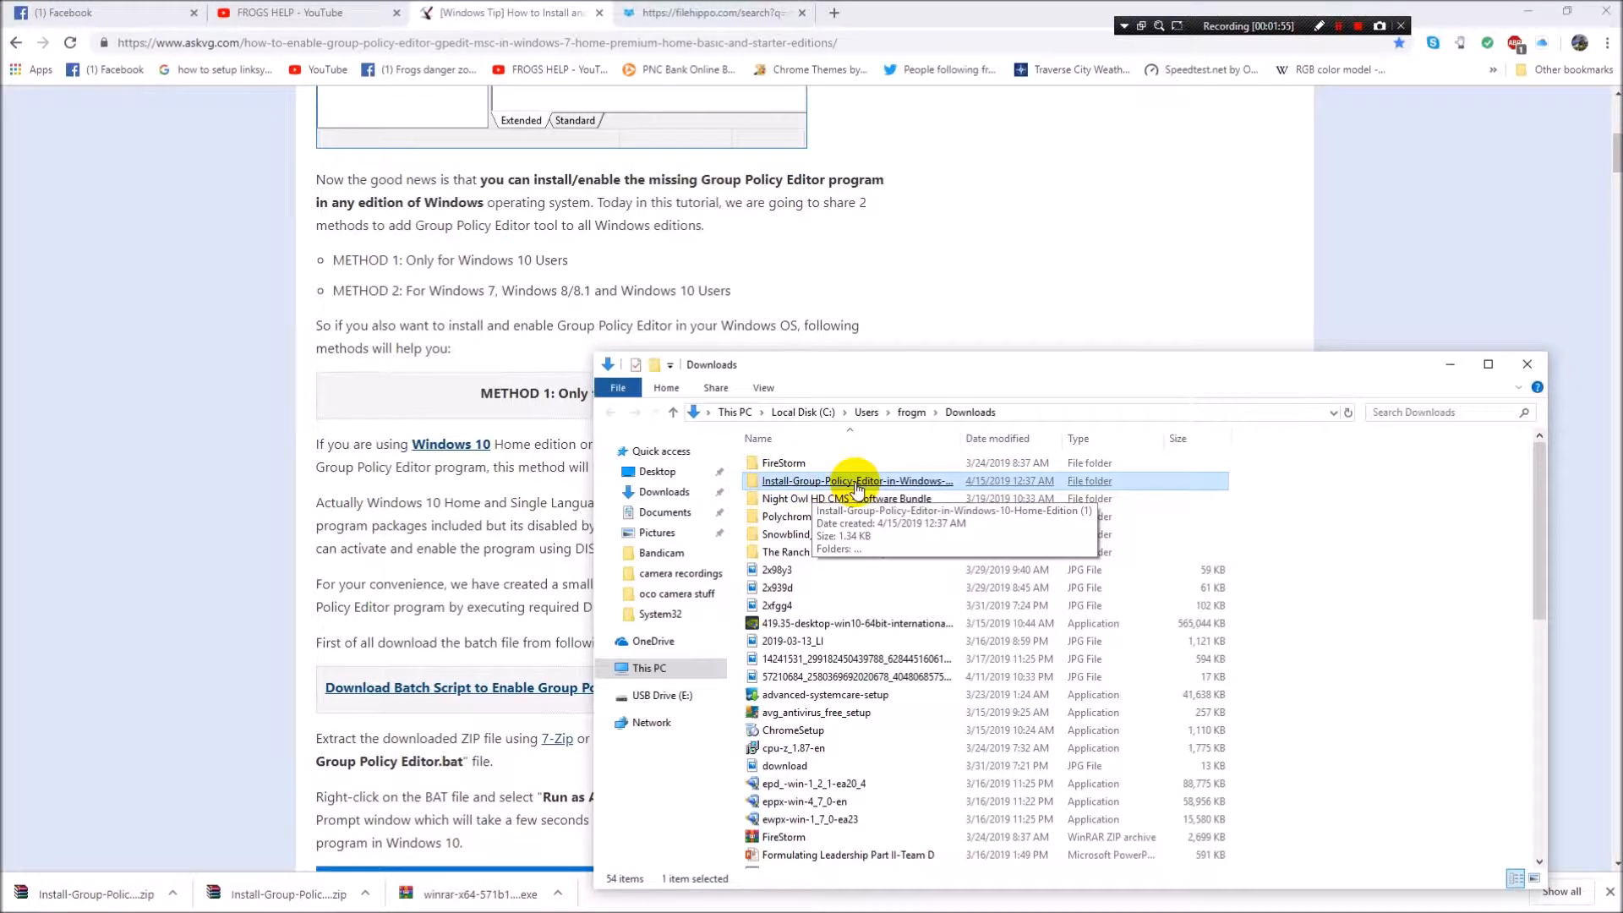
{"action": "left_click", "coordinate": [856, 486]}
{"action": "double_click", "coordinate": [871, 467]}
{"action": "left_click", "coordinate": [797, 503]}
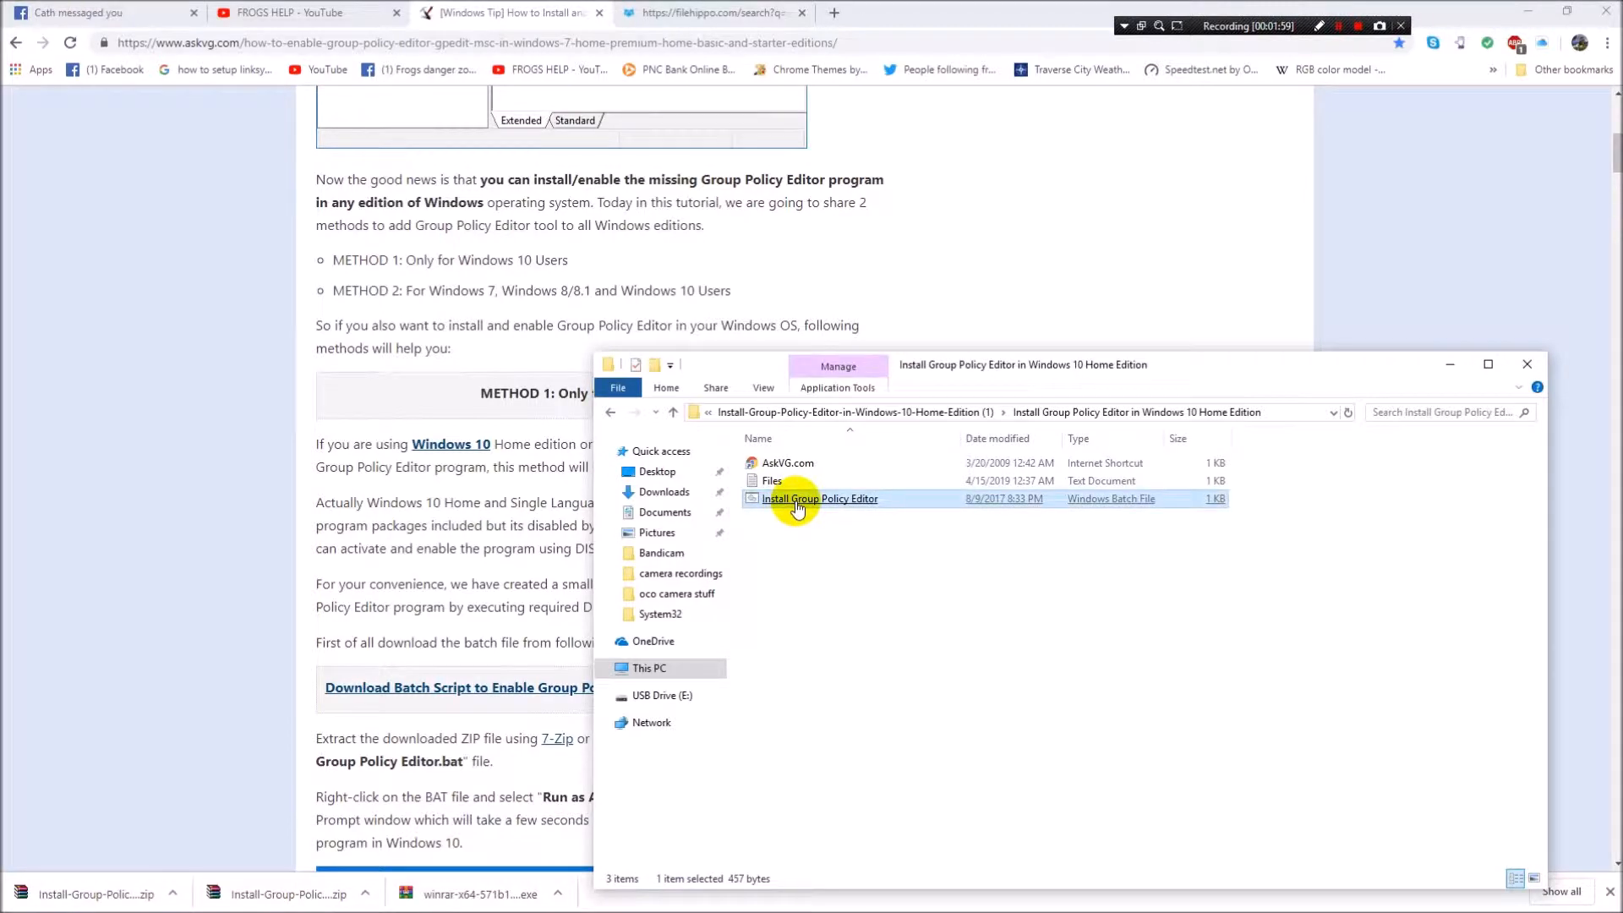
{"action": "right_click", "coordinate": [796, 502]}
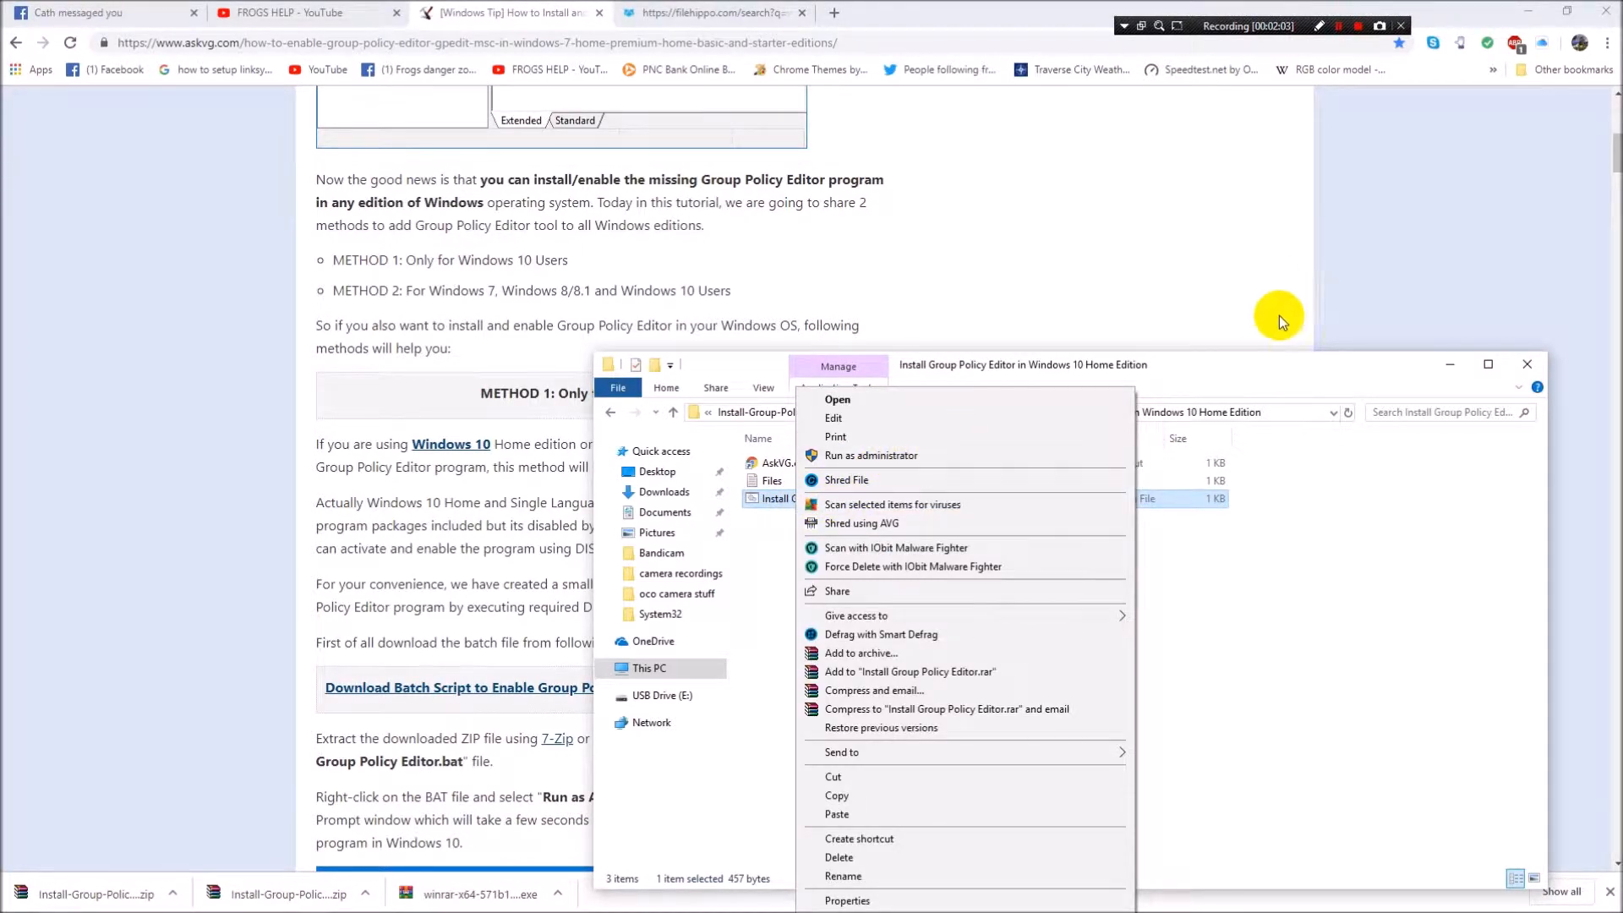
{"action": "left_click", "coordinate": [1271, 367]}
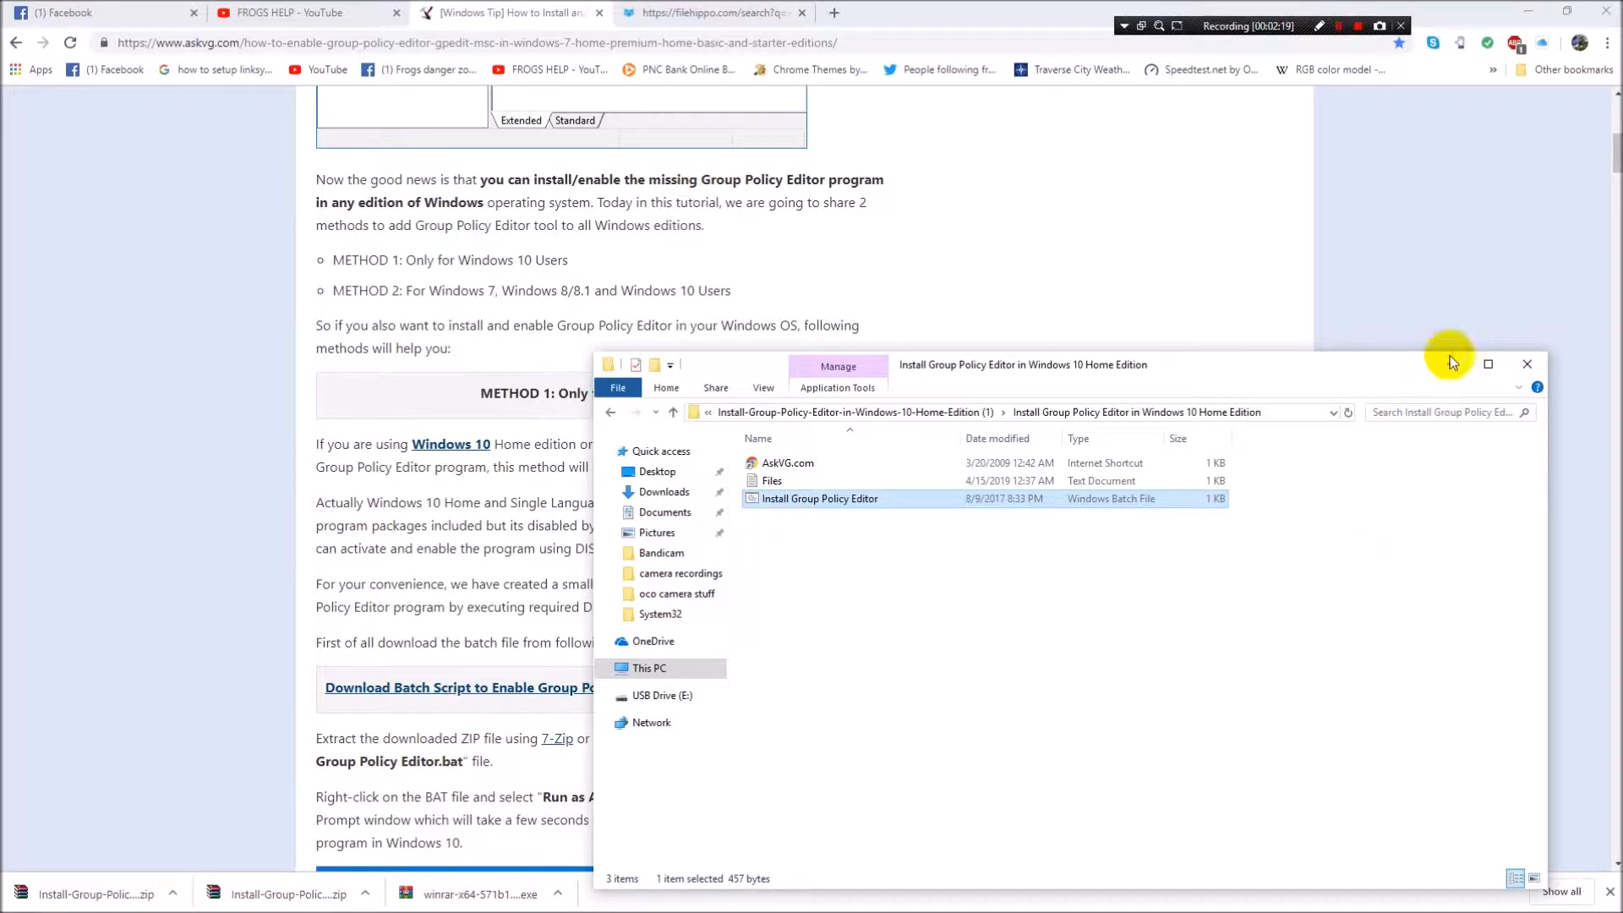
Step: Run the Install Group Policy Editor batch file as administrator, approve it, and clear its command window and the folder from view
{"action": "right_click", "coordinate": [1098, 501]}
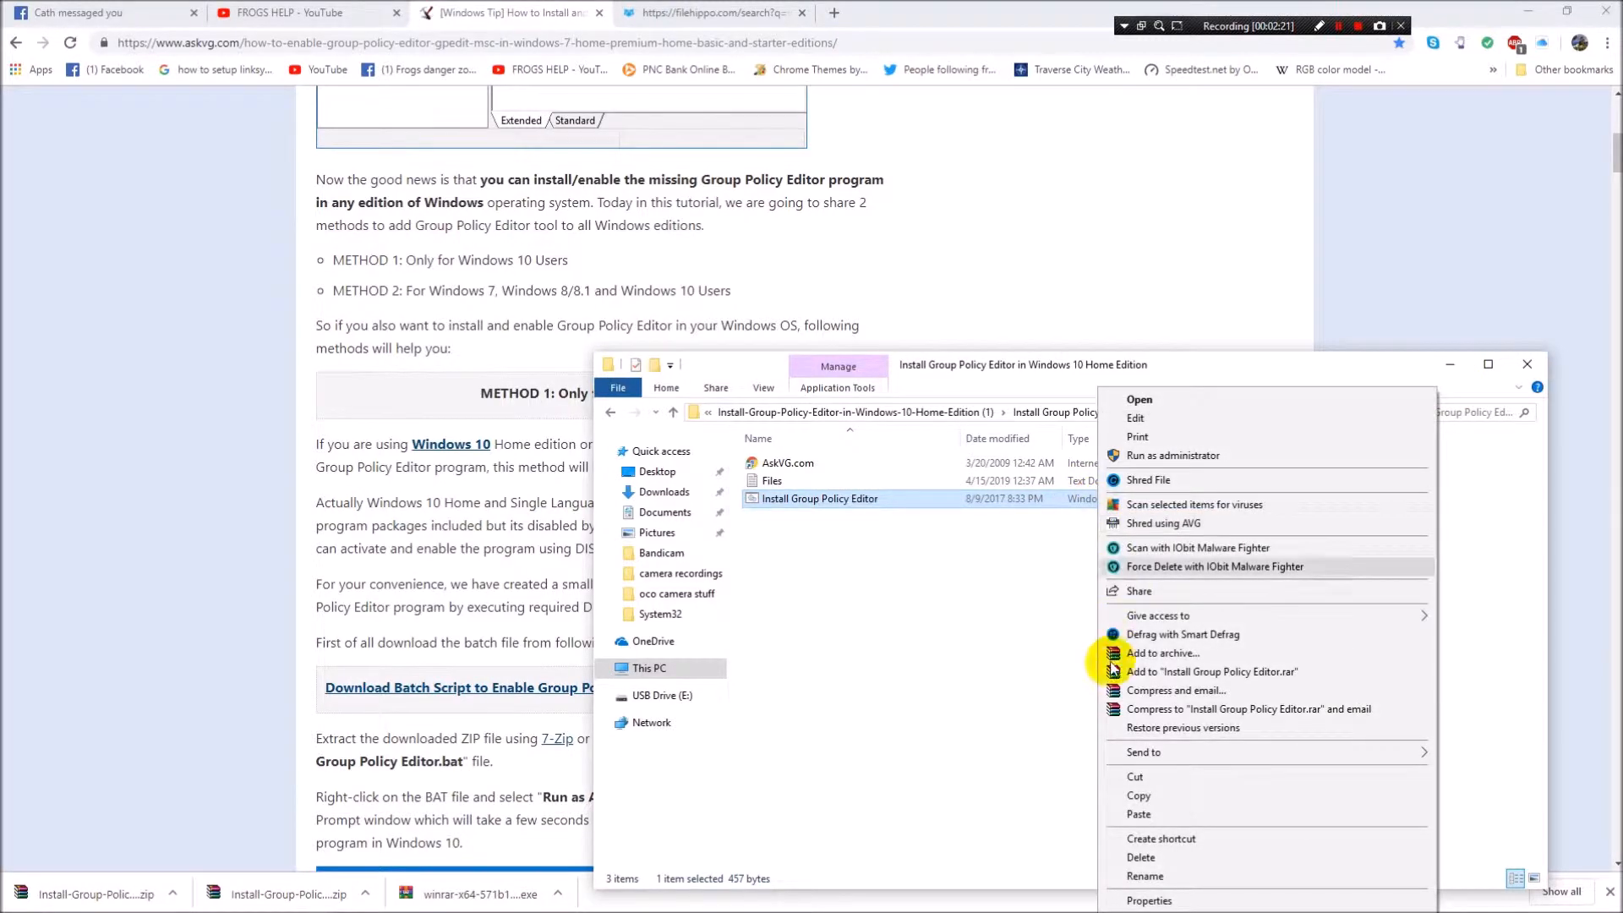
{"action": "left_click", "coordinate": [1196, 456]}
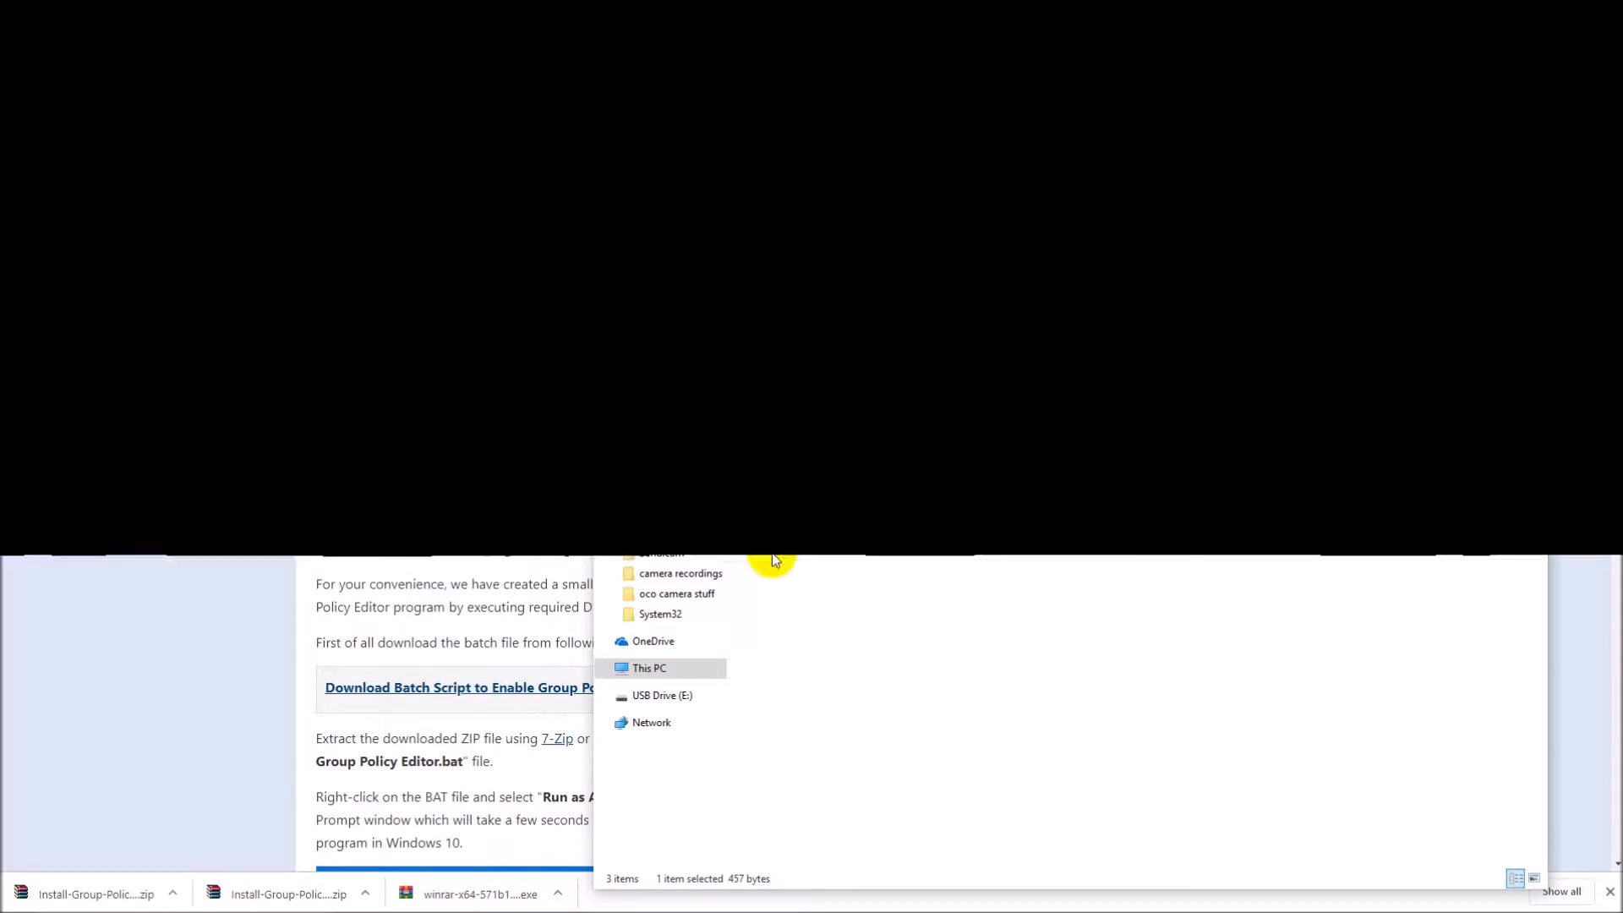
{"action": "left_click", "coordinate": [771, 561]}
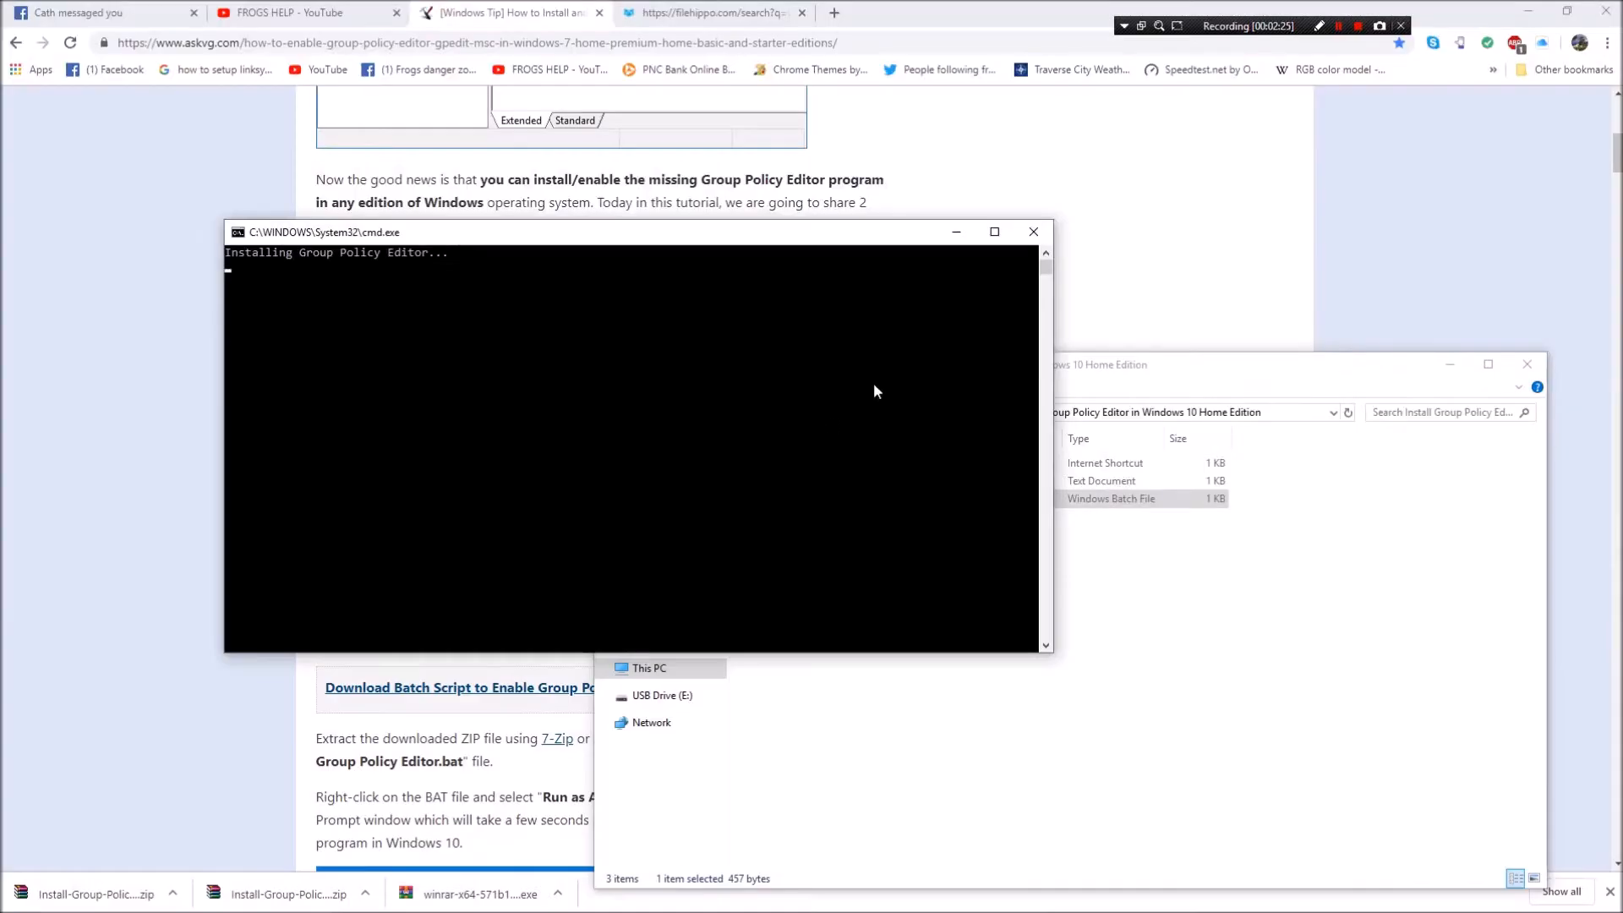
{"action": "left_click", "coordinate": [1032, 241]}
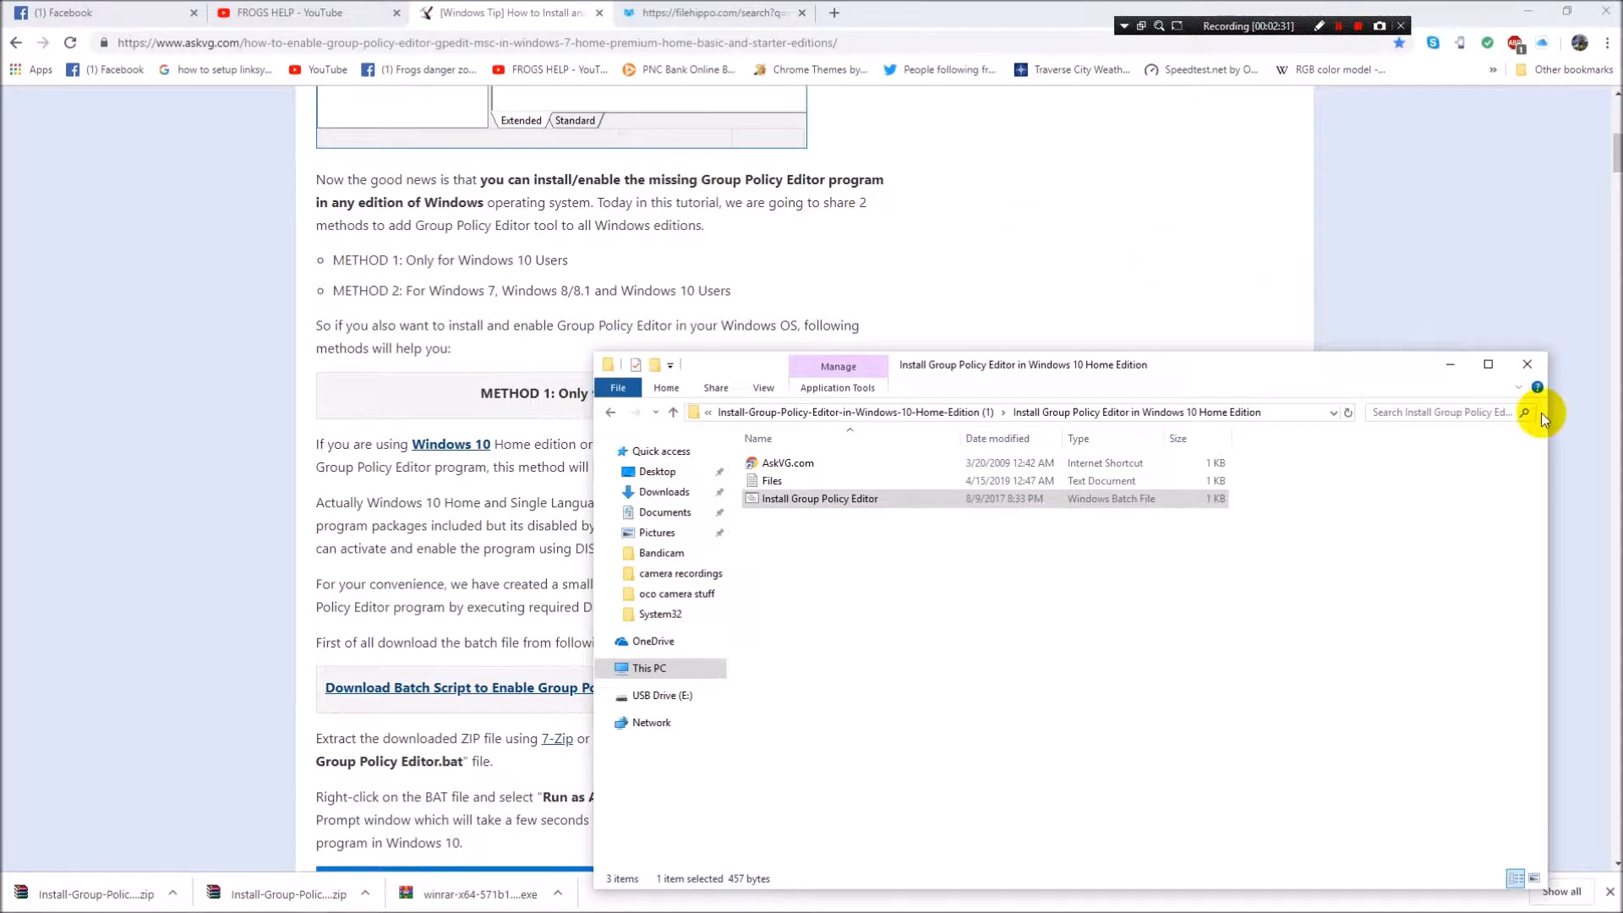
{"action": "left_click", "coordinate": [1446, 365]}
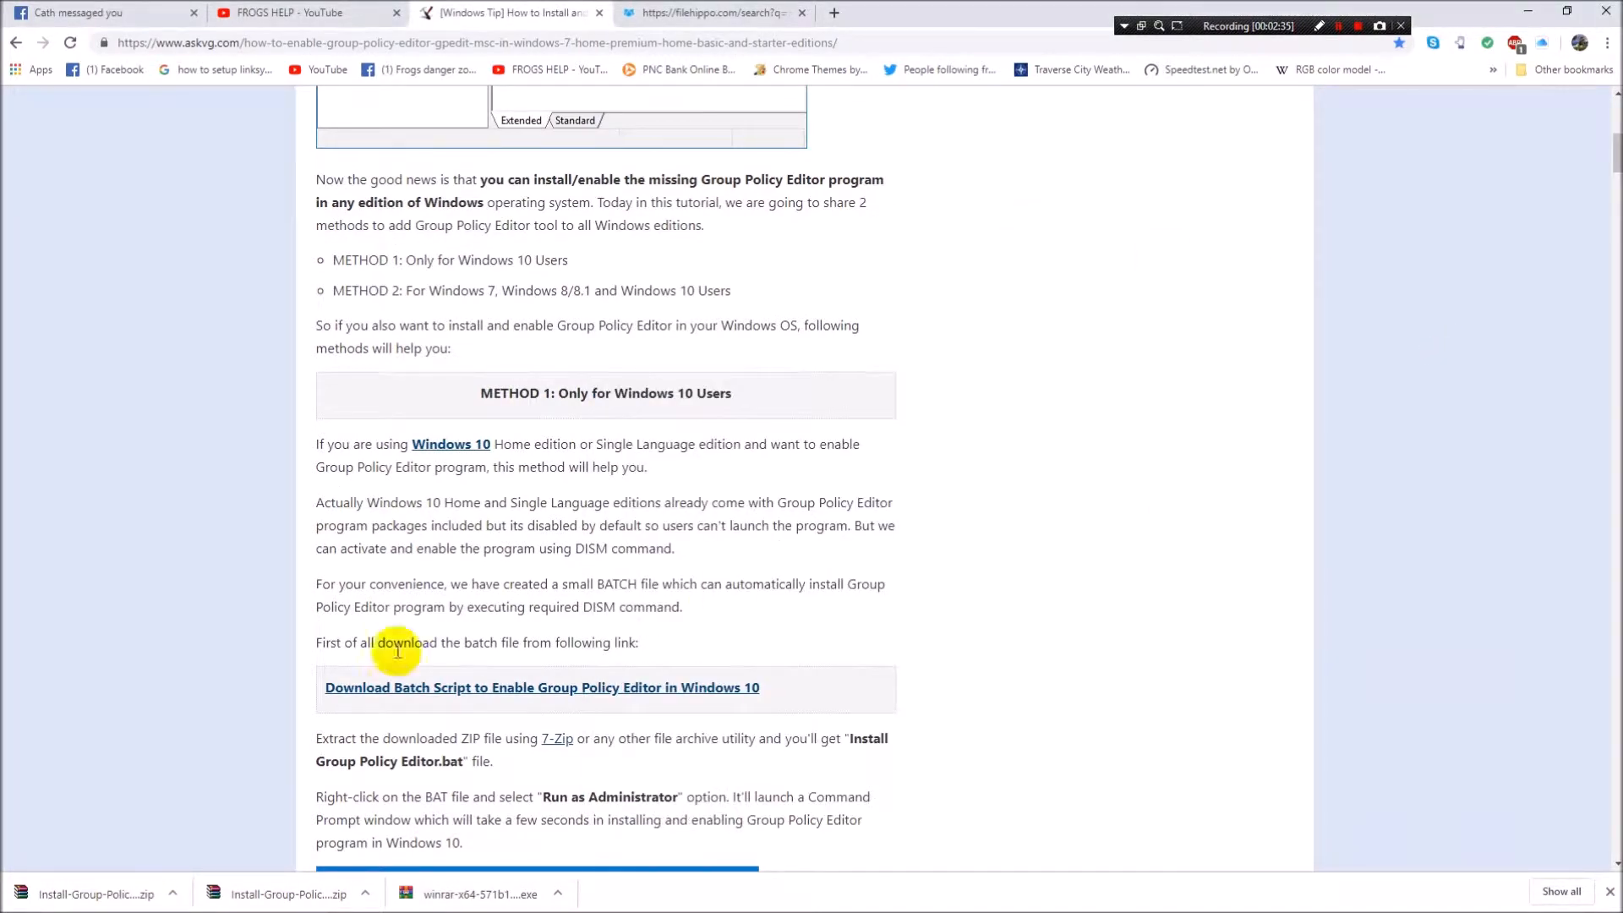
Step: Search Windows for run, launch gpedit.msc from the Run dialog, and minimize the Group Policy window
{"action": "mouse_move", "coordinate": [17, 897]}
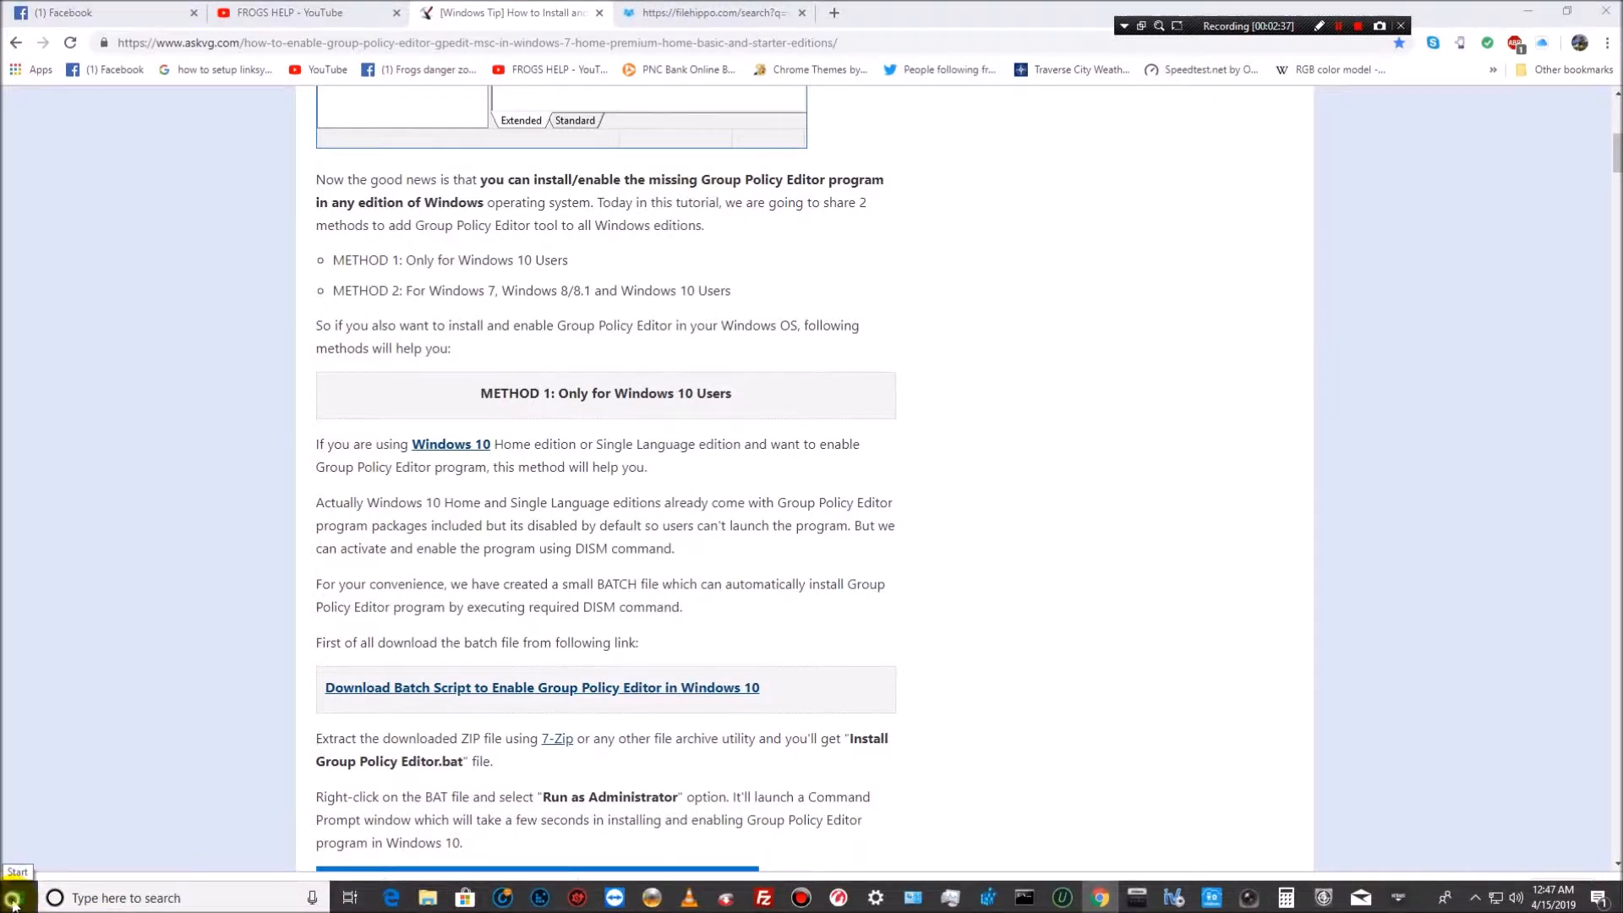
{"action": "left_click", "coordinate": [16, 898]}
{"action": "left_click", "coordinate": [125, 896]}
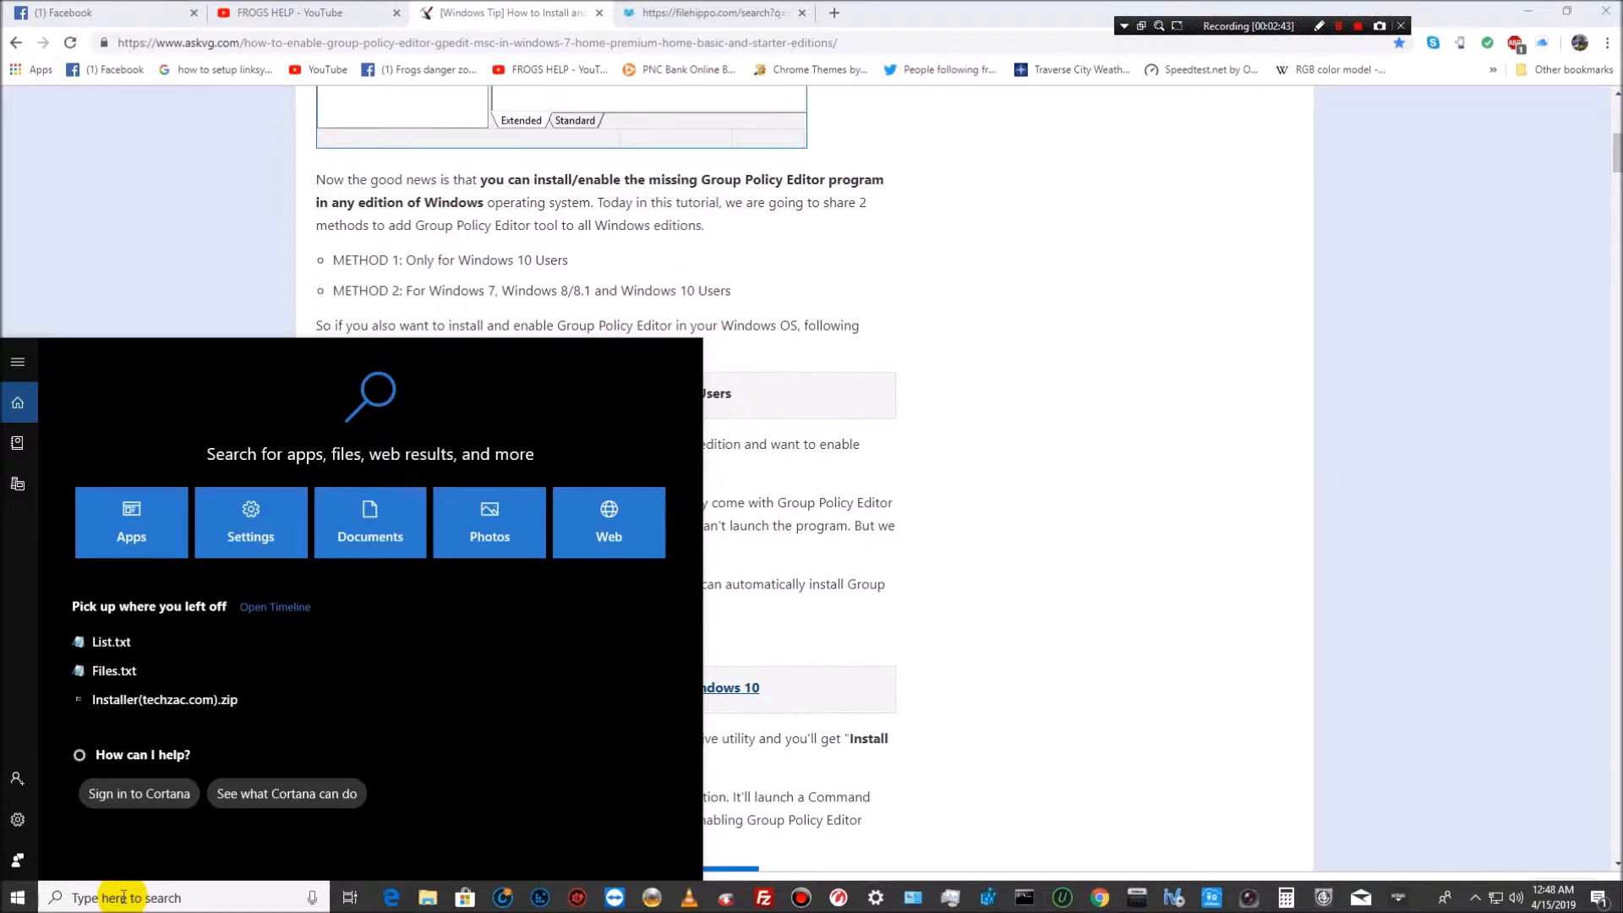
{"action": "type", "text": "run"}
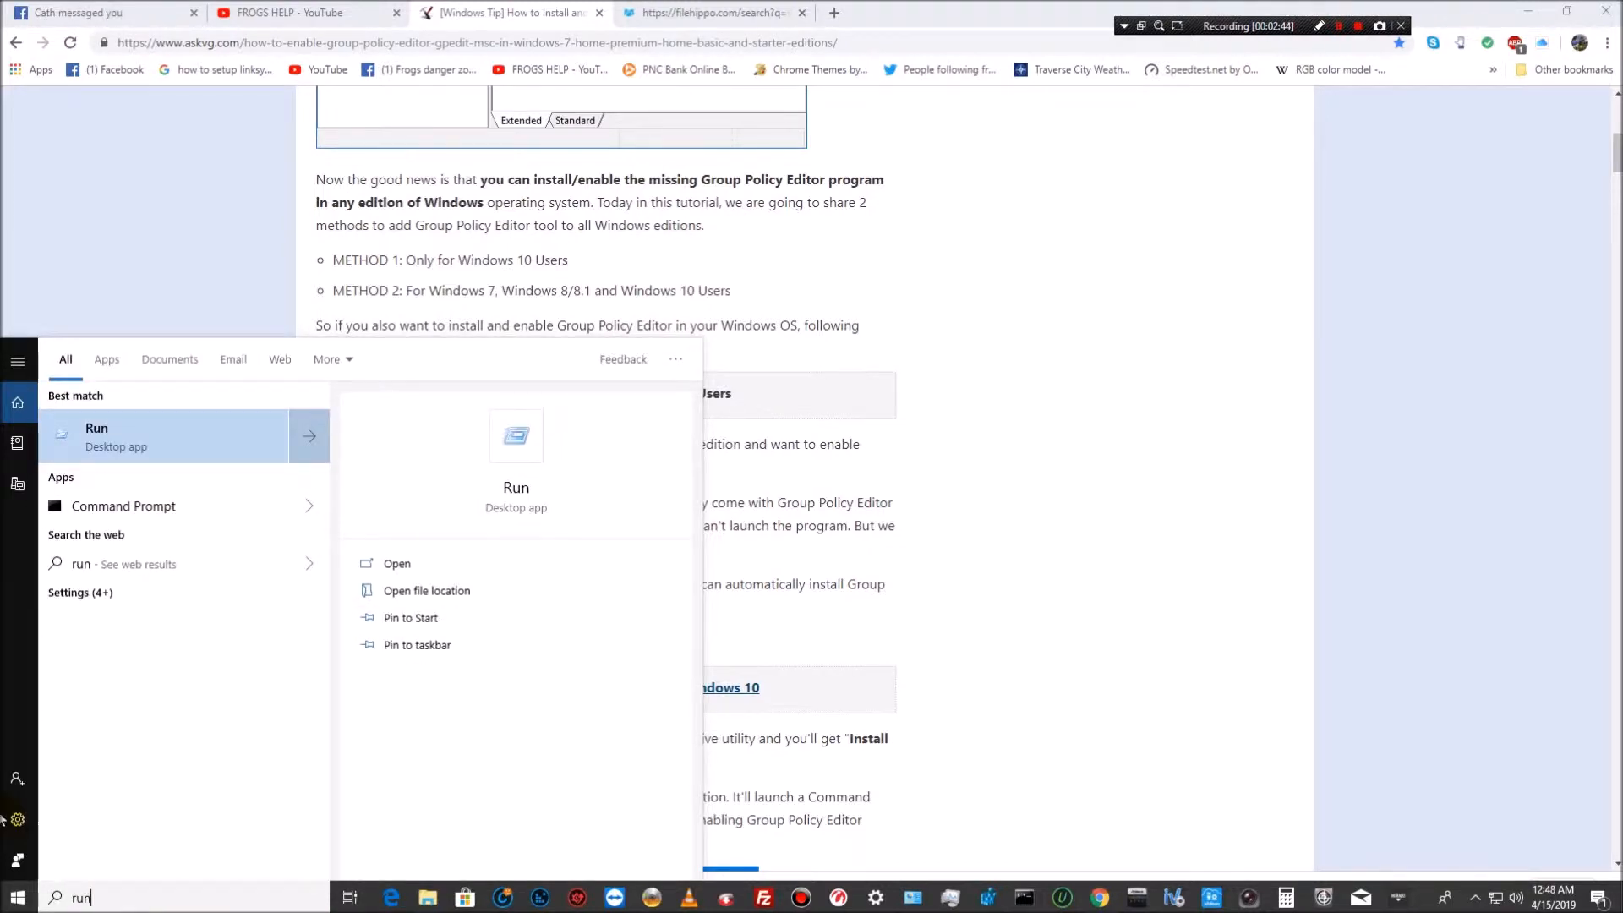
{"action": "left_click", "coordinate": [134, 441]}
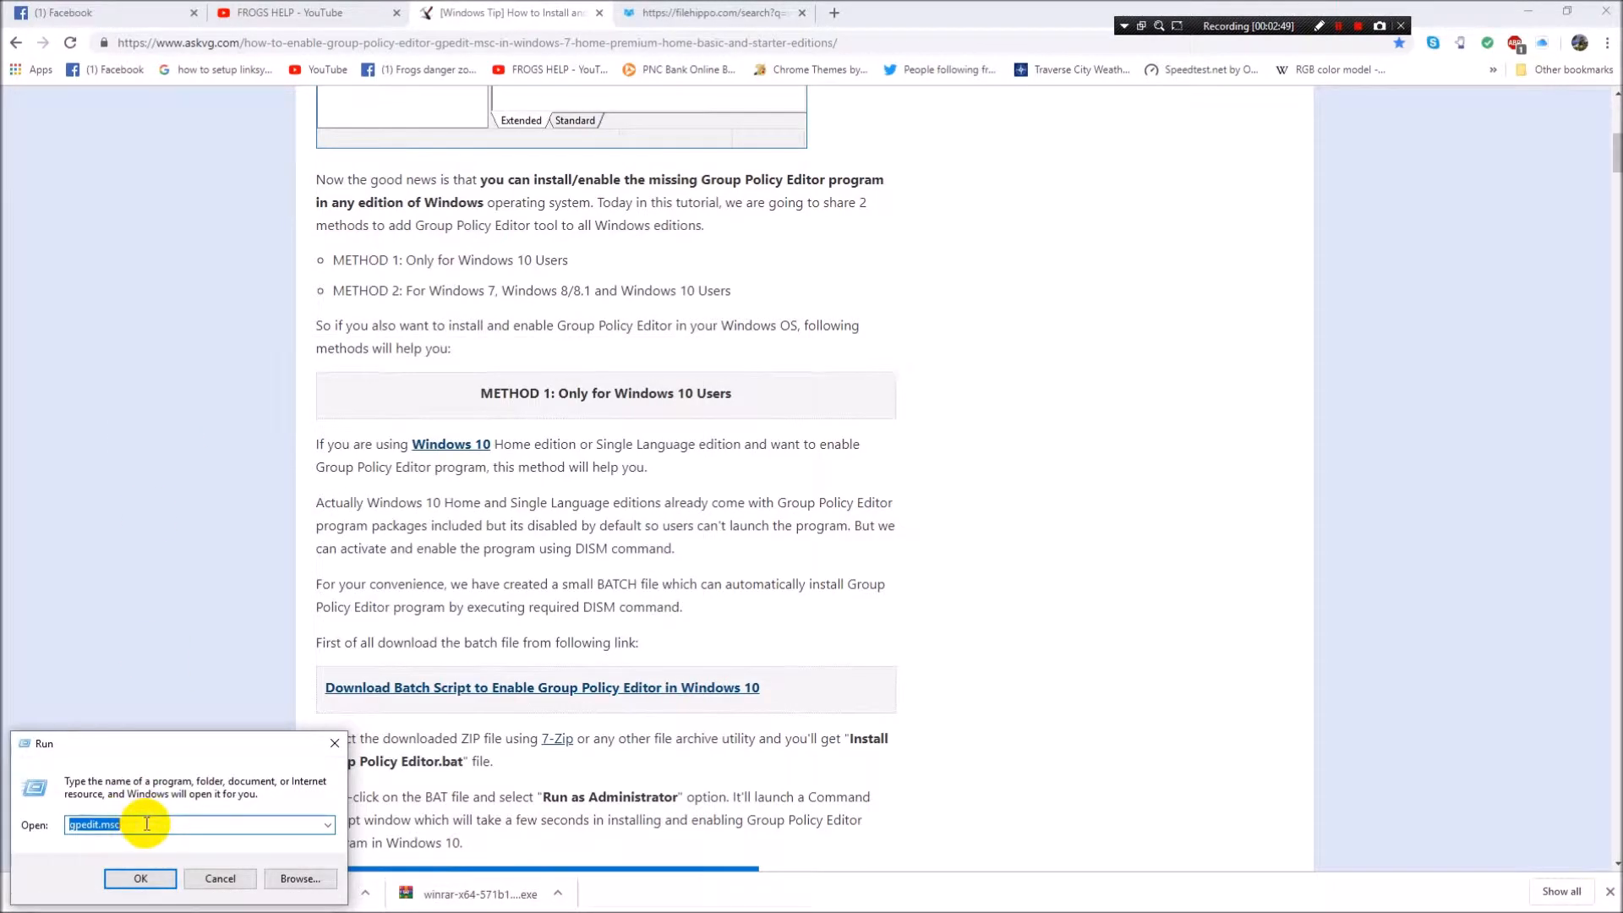
{"action": "left_click", "coordinate": [147, 824]}
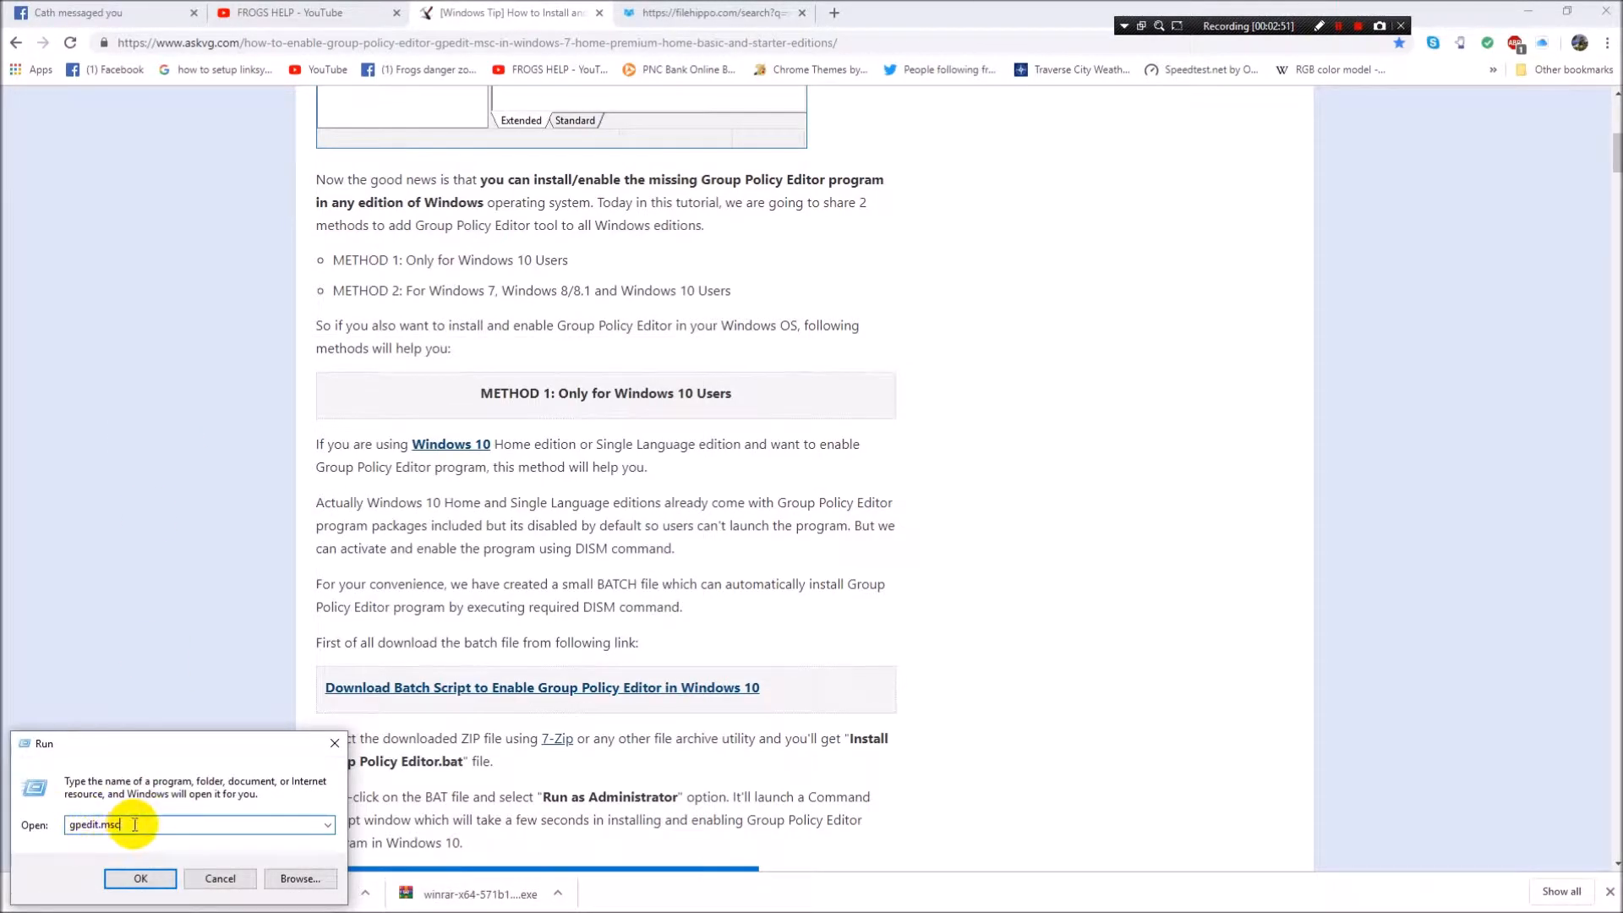
{"action": "left_click", "coordinate": [139, 876]}
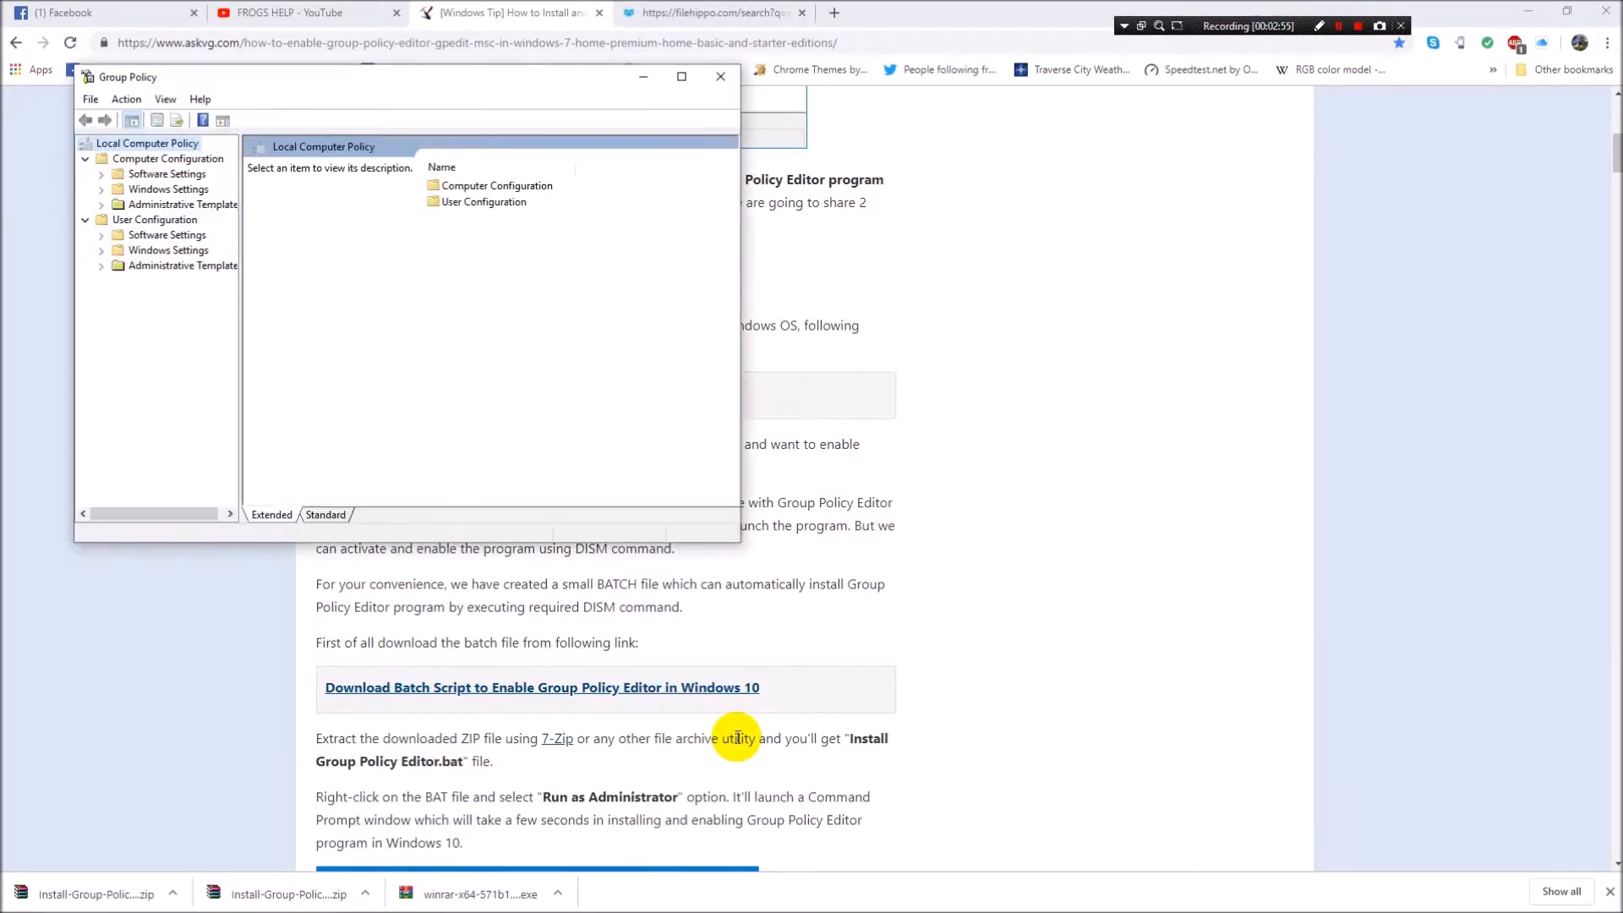
{"action": "left_click", "coordinate": [639, 74]}
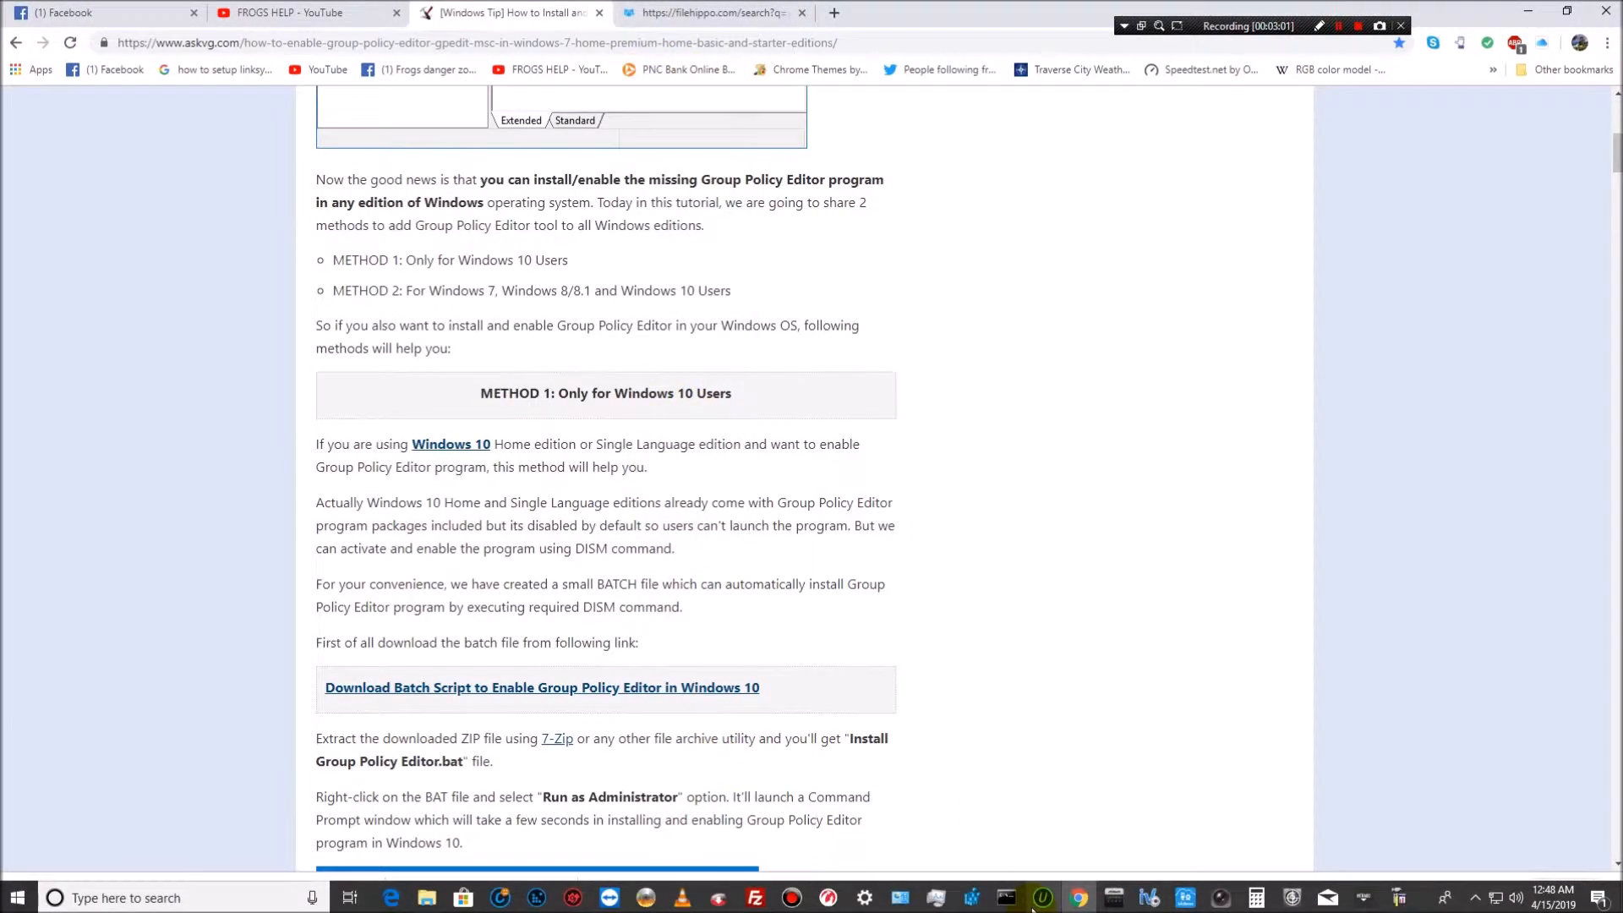
Step: Open the Documents folder from the Start menu in a File Explorer window
{"action": "mouse_move", "coordinate": [1067, 907]}
{"action": "mouse_move", "coordinate": [423, 901]}
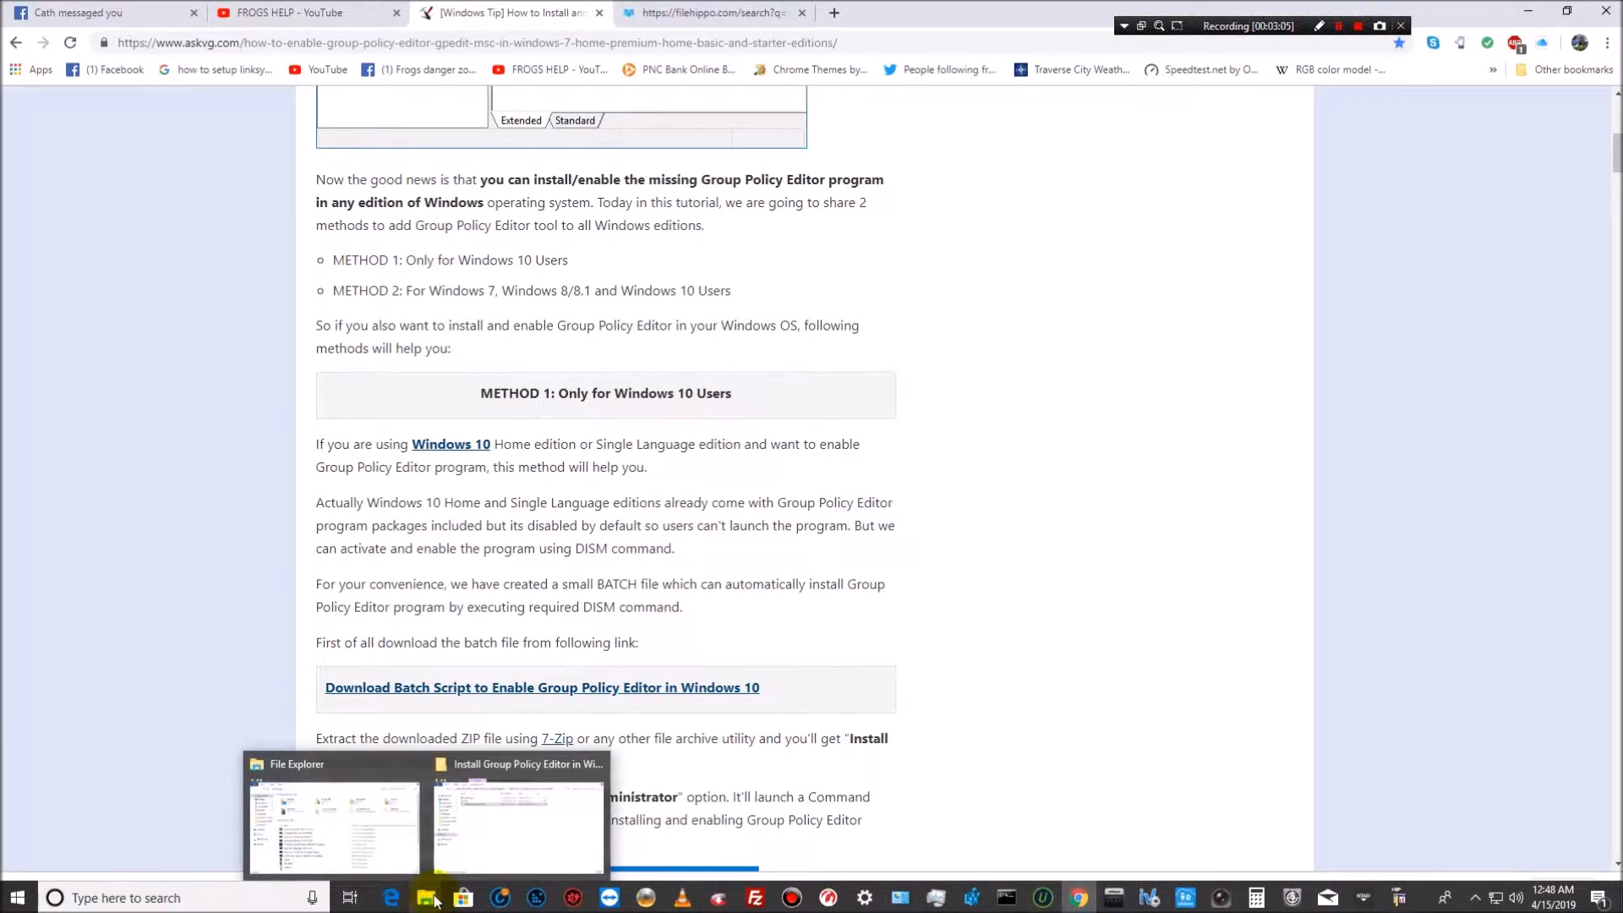
{"action": "left_click", "coordinate": [17, 899]}
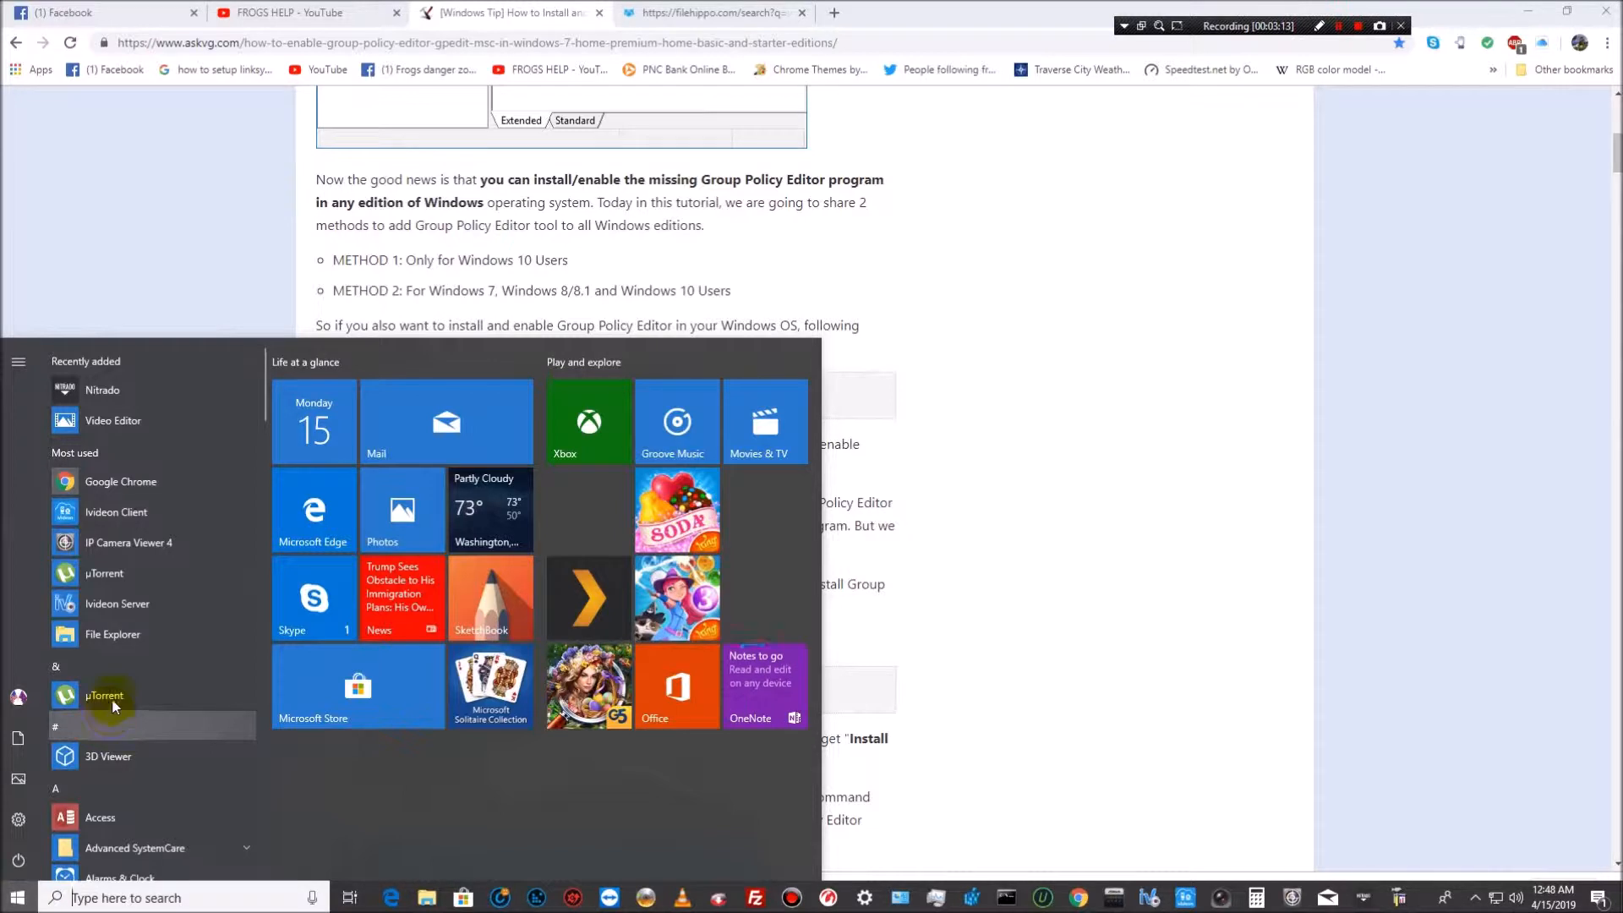
{"action": "scroll", "coordinate": [191, 753], "scroll_direction": "down", "scroll_amount": 4}
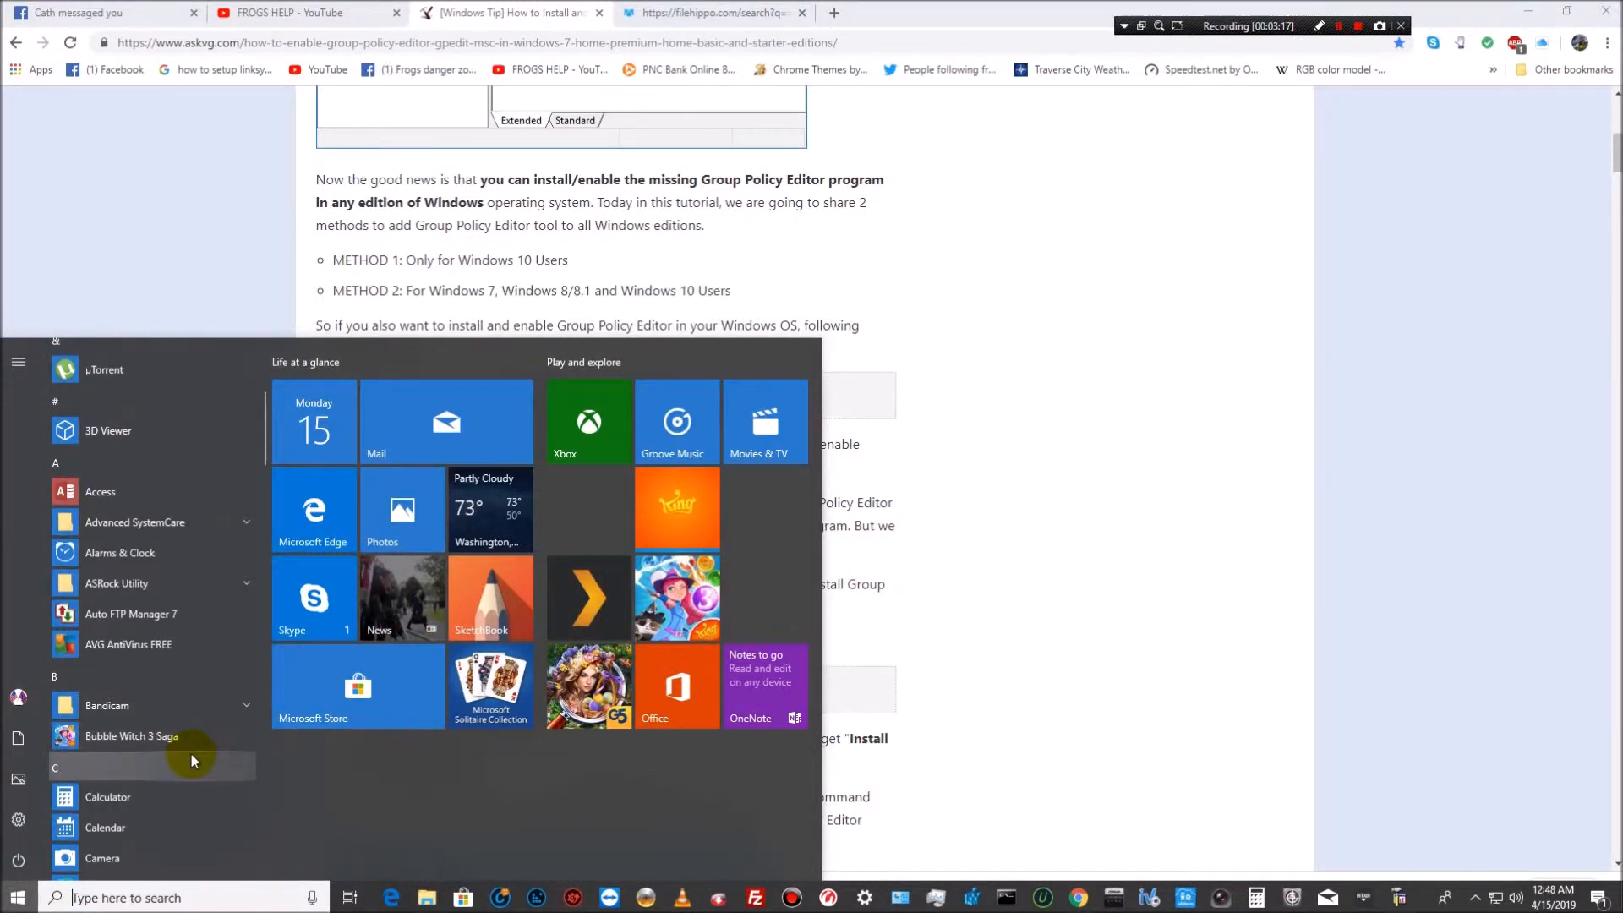
{"action": "scroll", "coordinate": [191, 752], "scroll_direction": "down", "scroll_amount": 4}
{"action": "scroll", "coordinate": [190, 752], "scroll_direction": "down", "scroll_amount": 4}
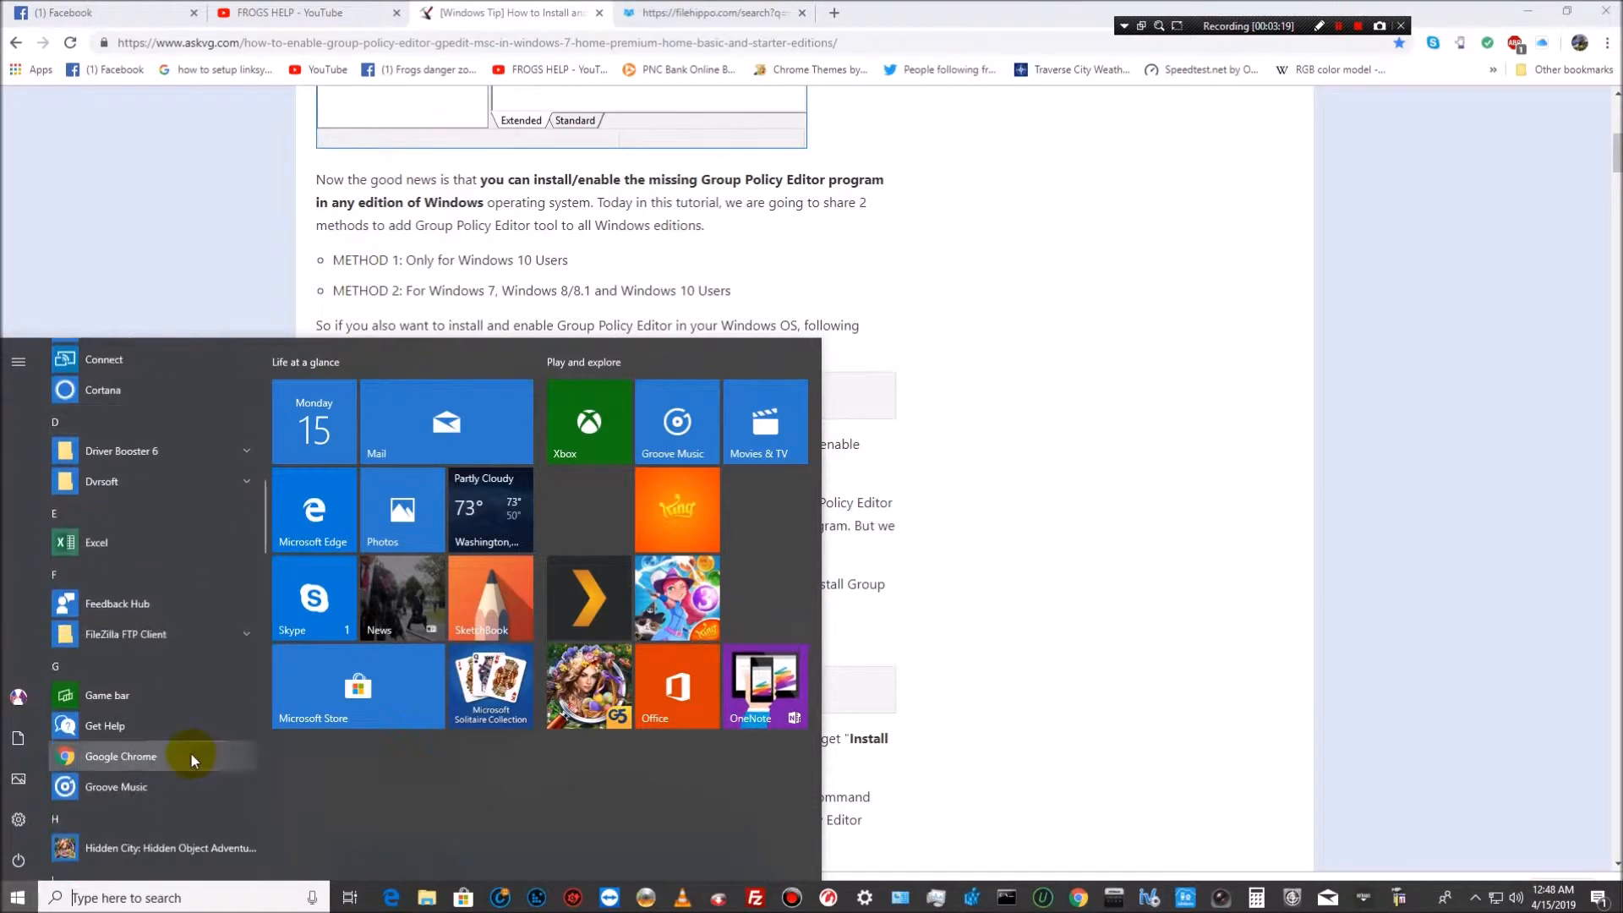
{"action": "scroll", "coordinate": [209, 774], "scroll_direction": "down", "scroll_amount": 15}
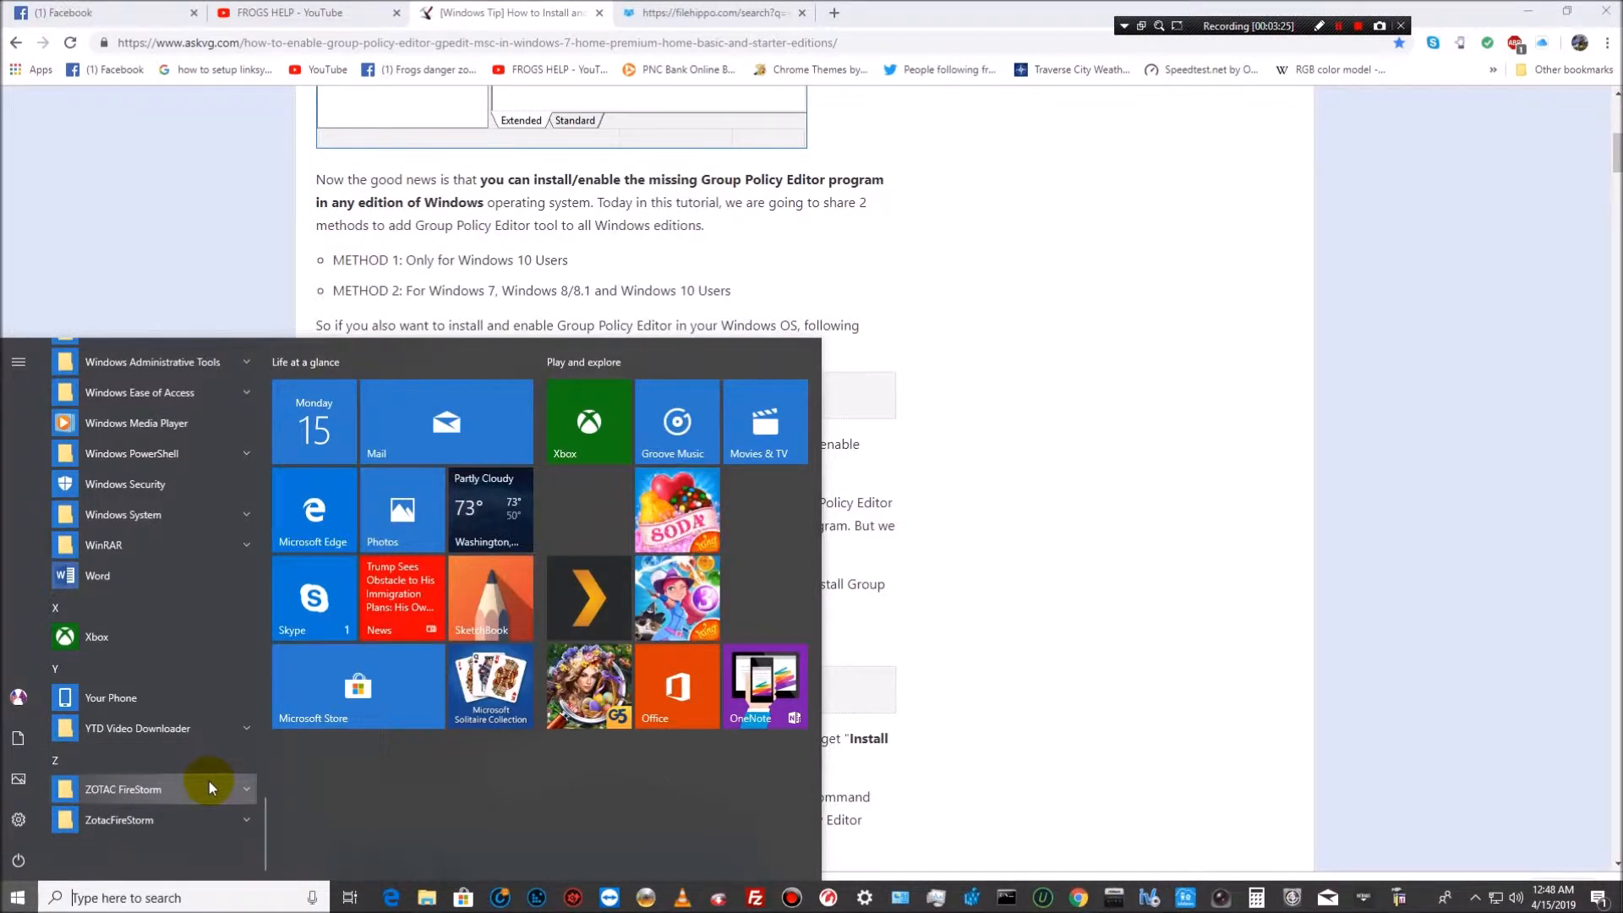
{"action": "scroll", "coordinate": [209, 781], "scroll_direction": "up", "scroll_amount": 4}
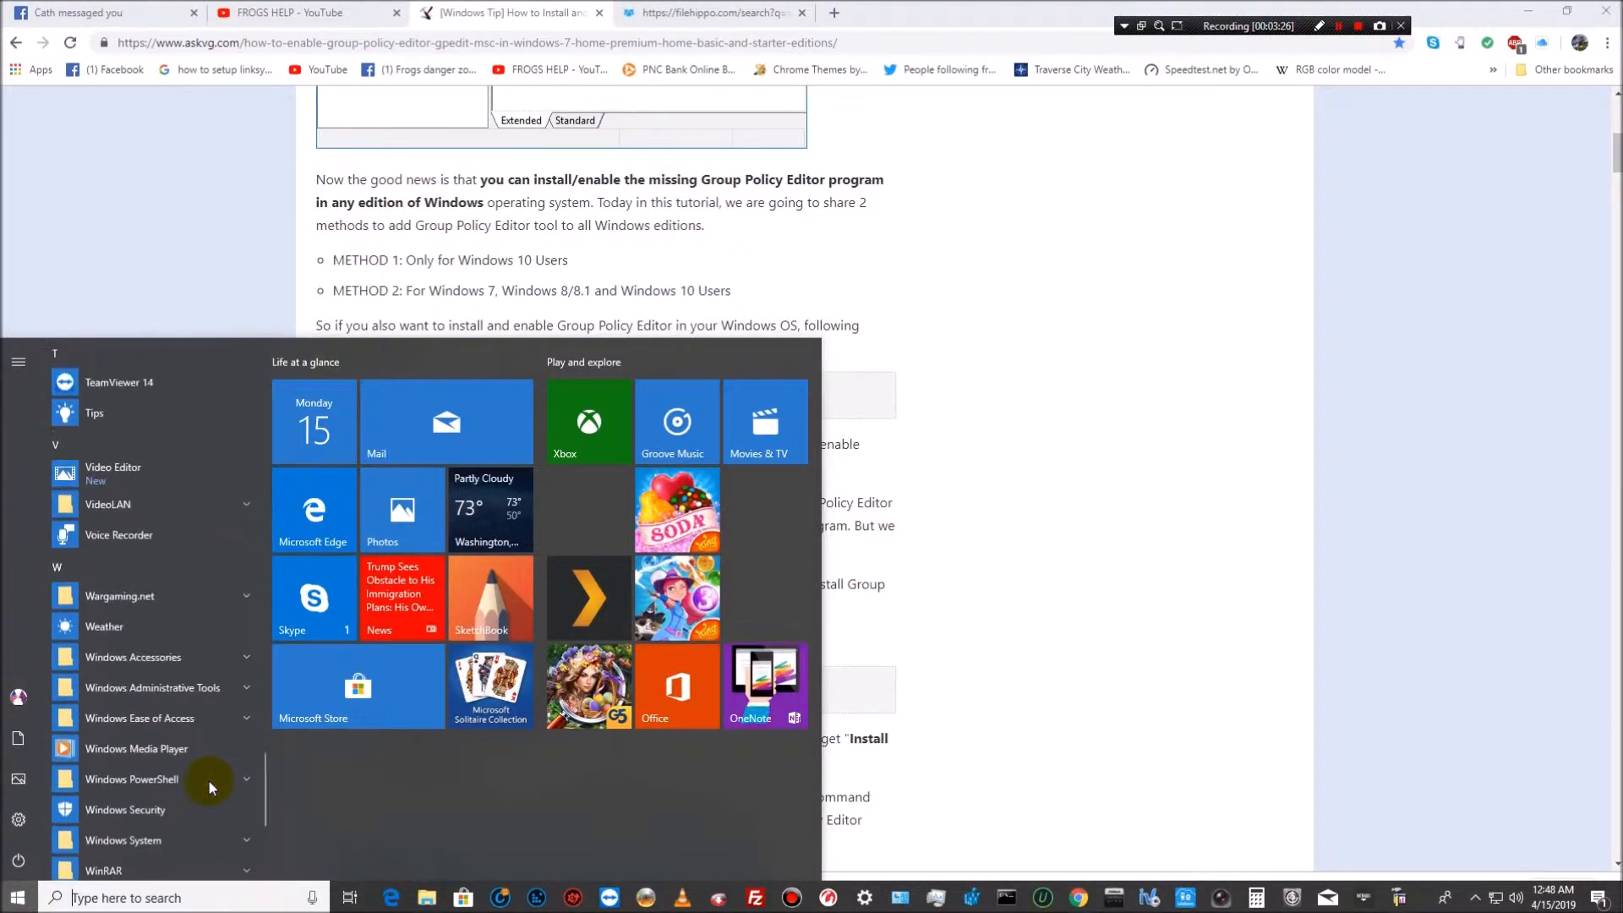
{"action": "left_click", "coordinate": [17, 746]}
{"action": "left_click", "coordinate": [803, 239]}
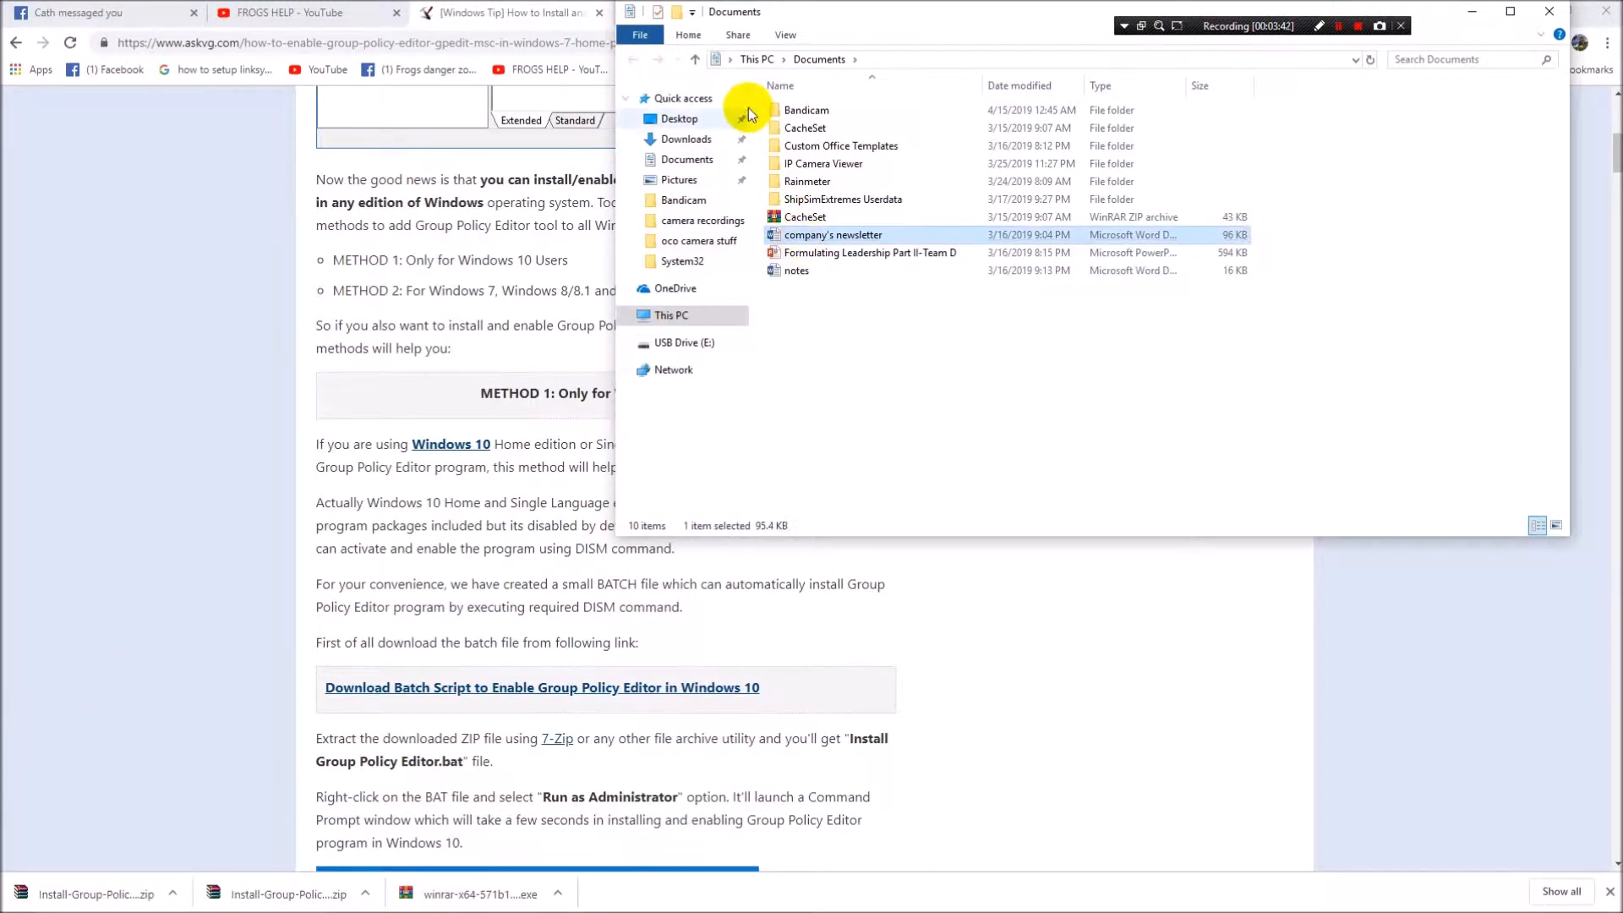
Step: Go to Local Disk (C:) from This PC and open the SysWOW64 folder inside Windows
{"action": "left_click", "coordinate": [681, 319]}
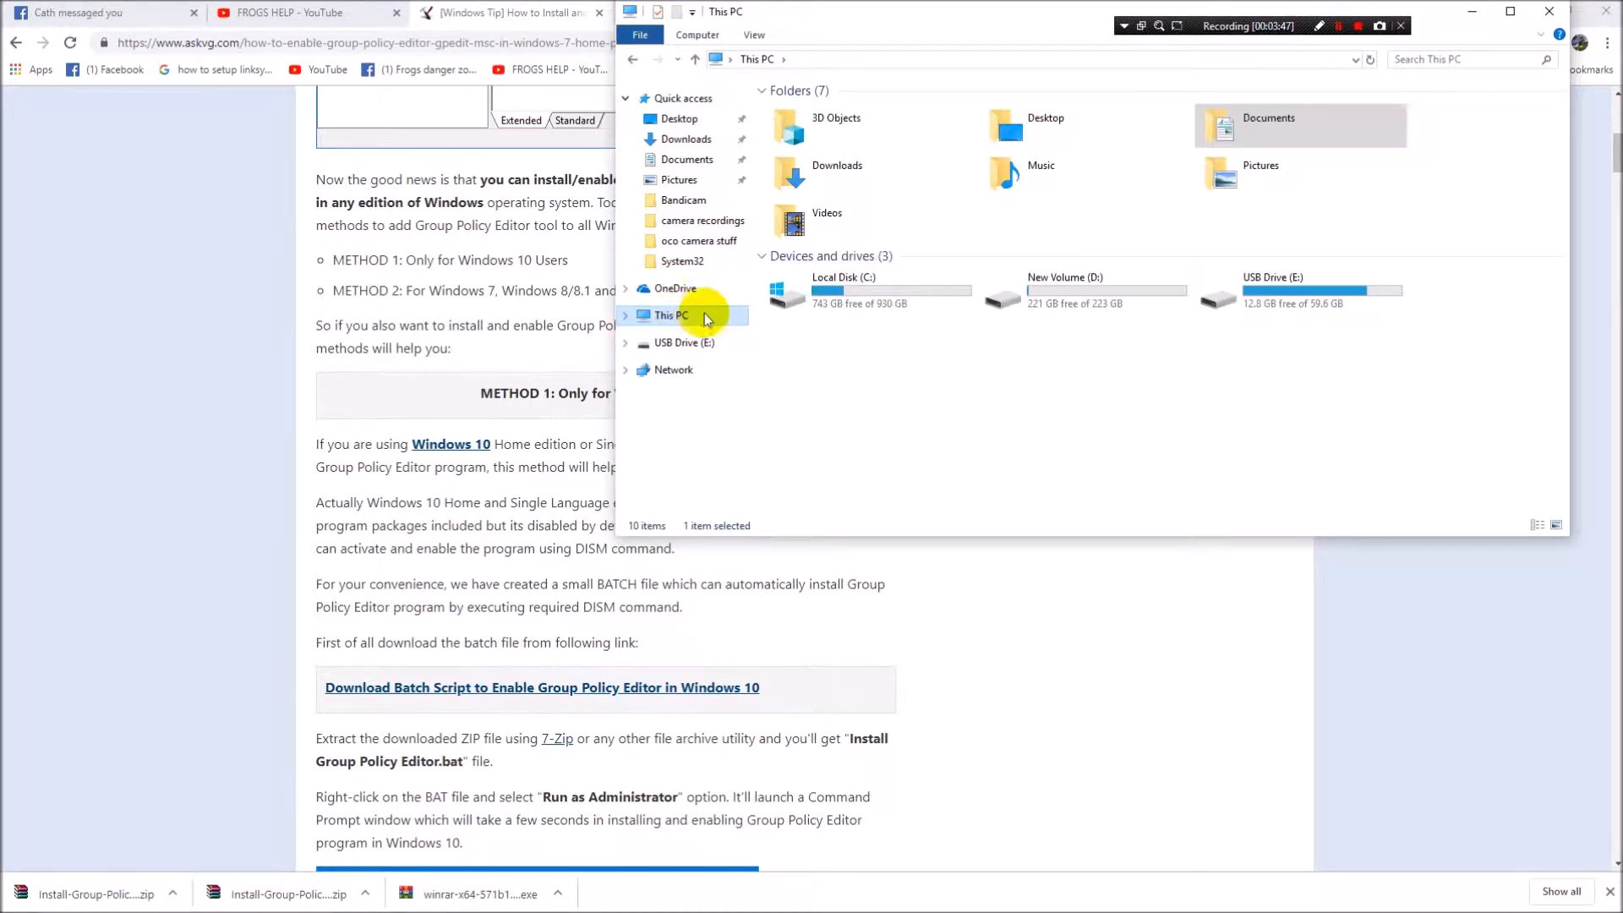
{"action": "left_click", "coordinate": [831, 314]}
{"action": "double_click", "coordinate": [830, 312]}
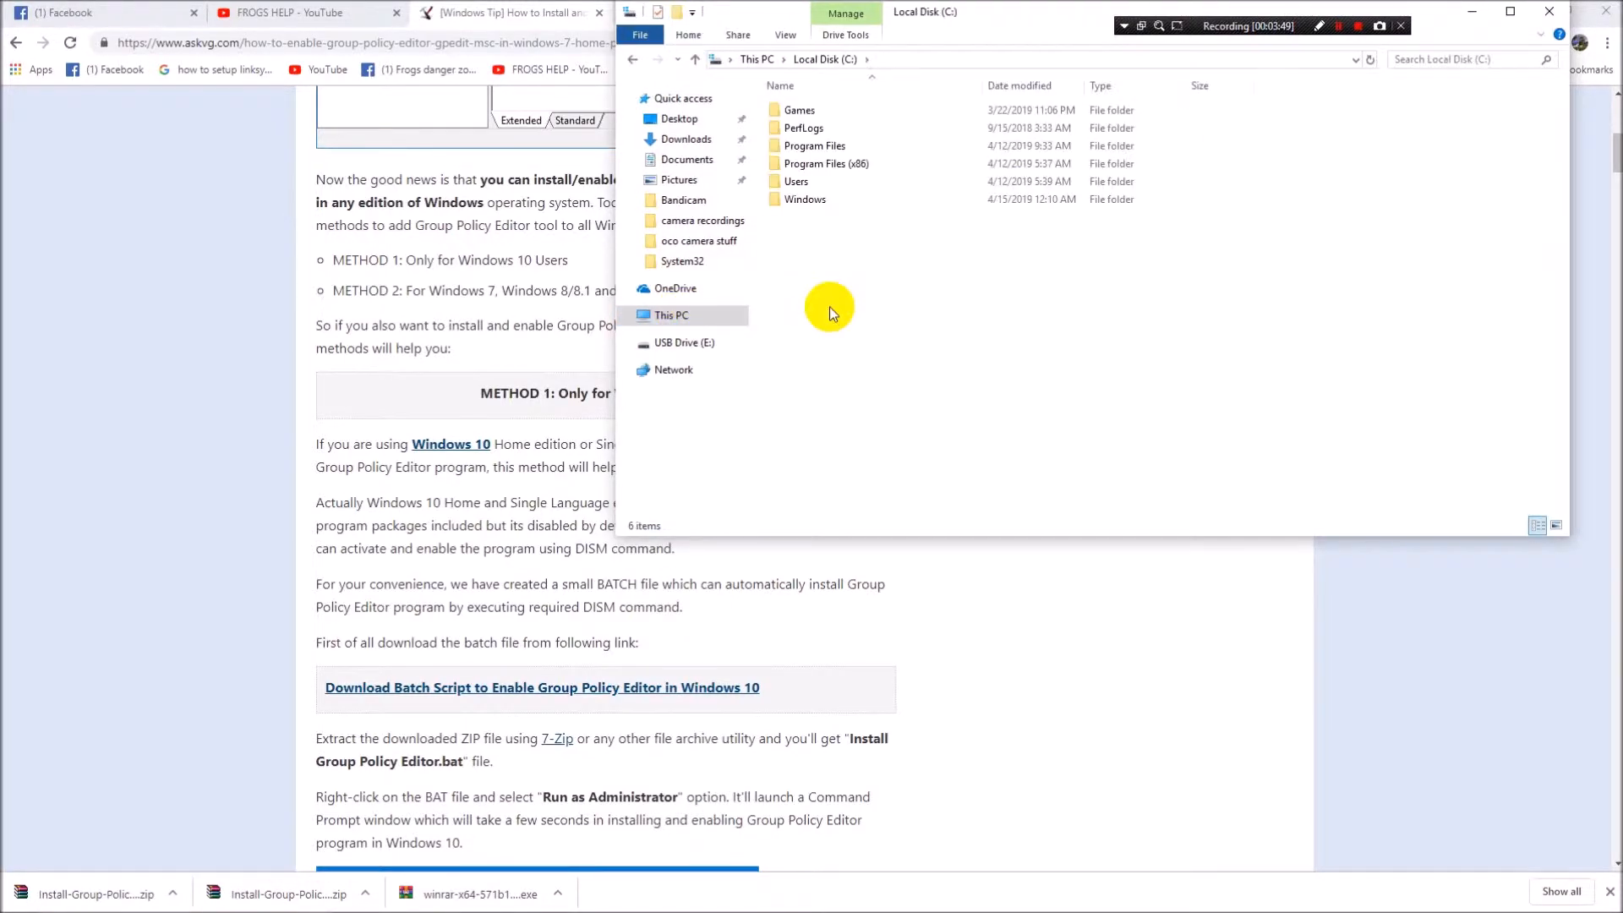
{"action": "double_click", "coordinate": [837, 200]}
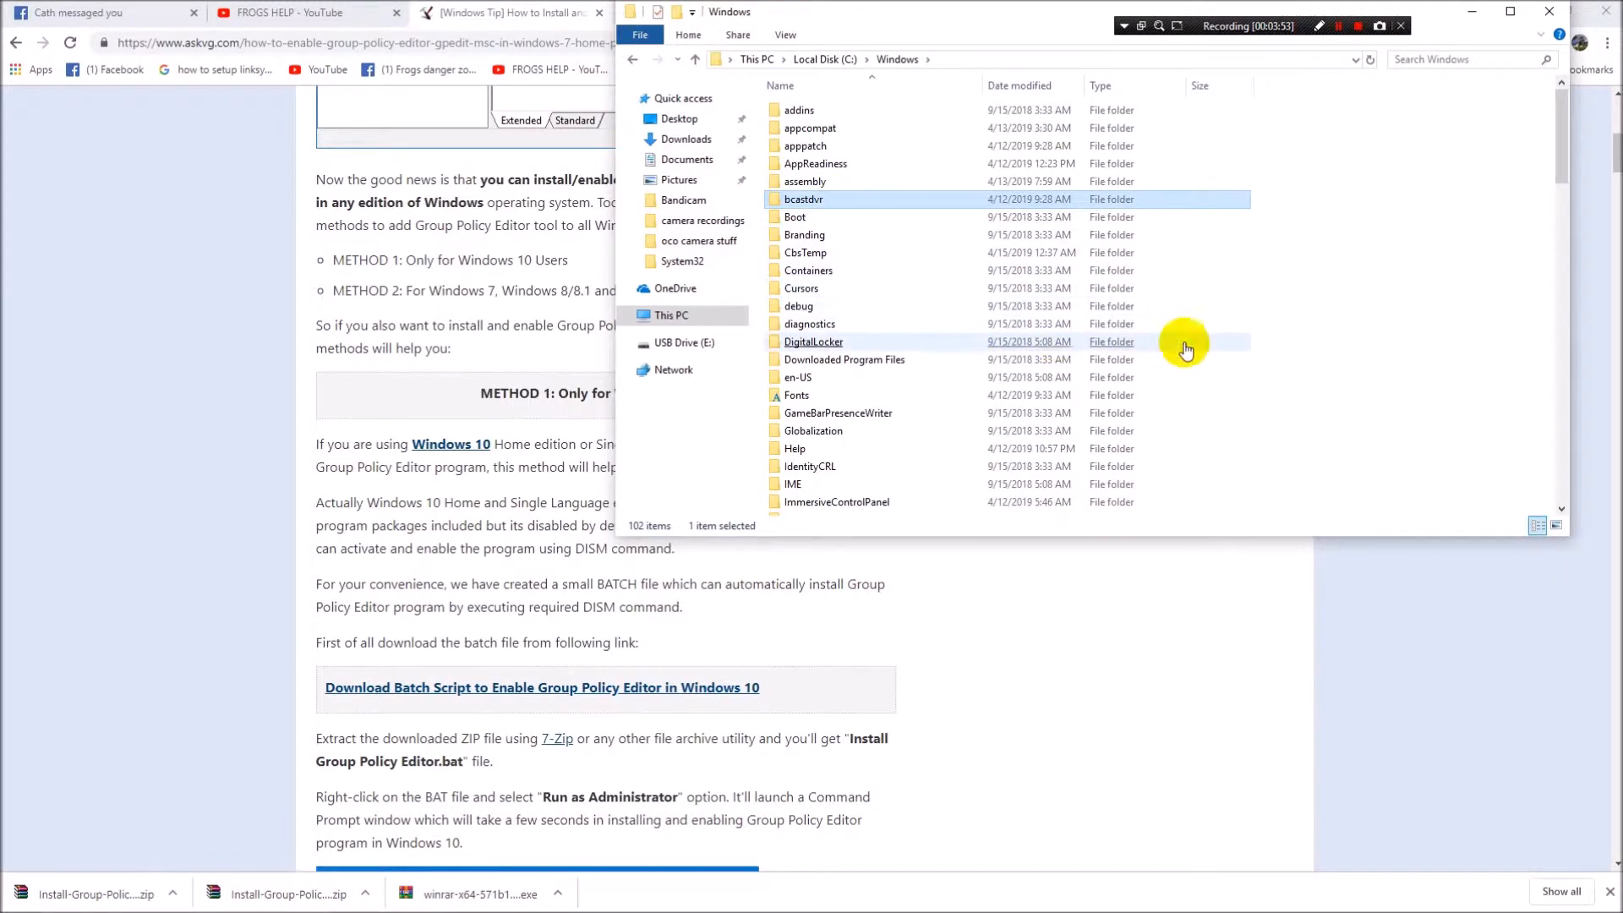
{"action": "left_click_drag", "start_coordinate": [1563, 153], "coordinate": [1589, 328]}
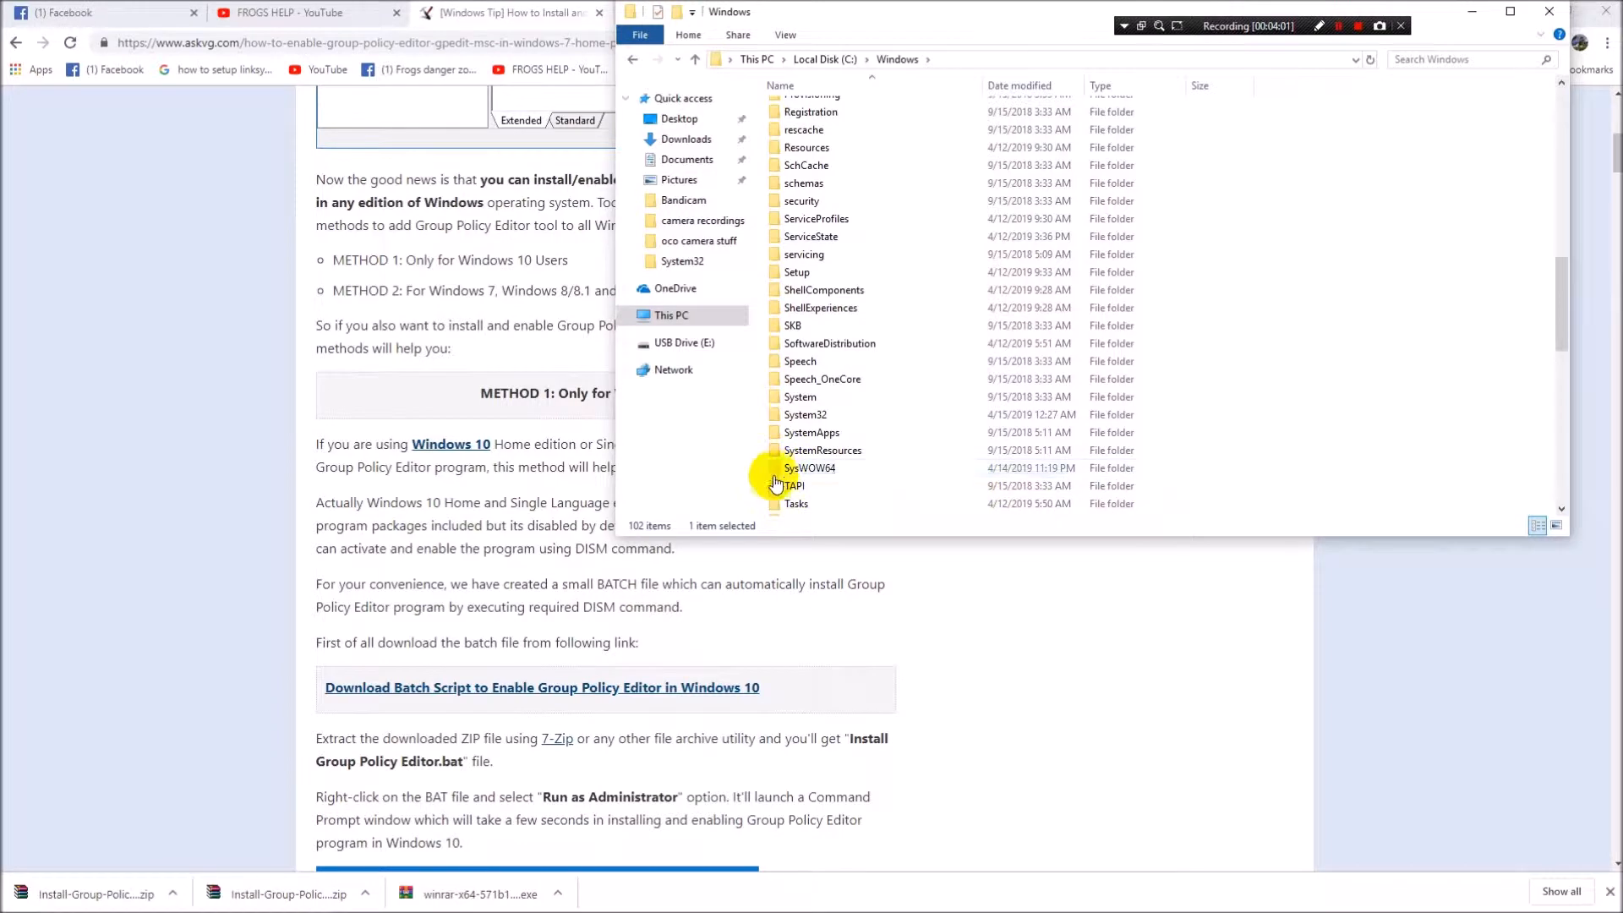
{"action": "double_click", "coordinate": [860, 478]}
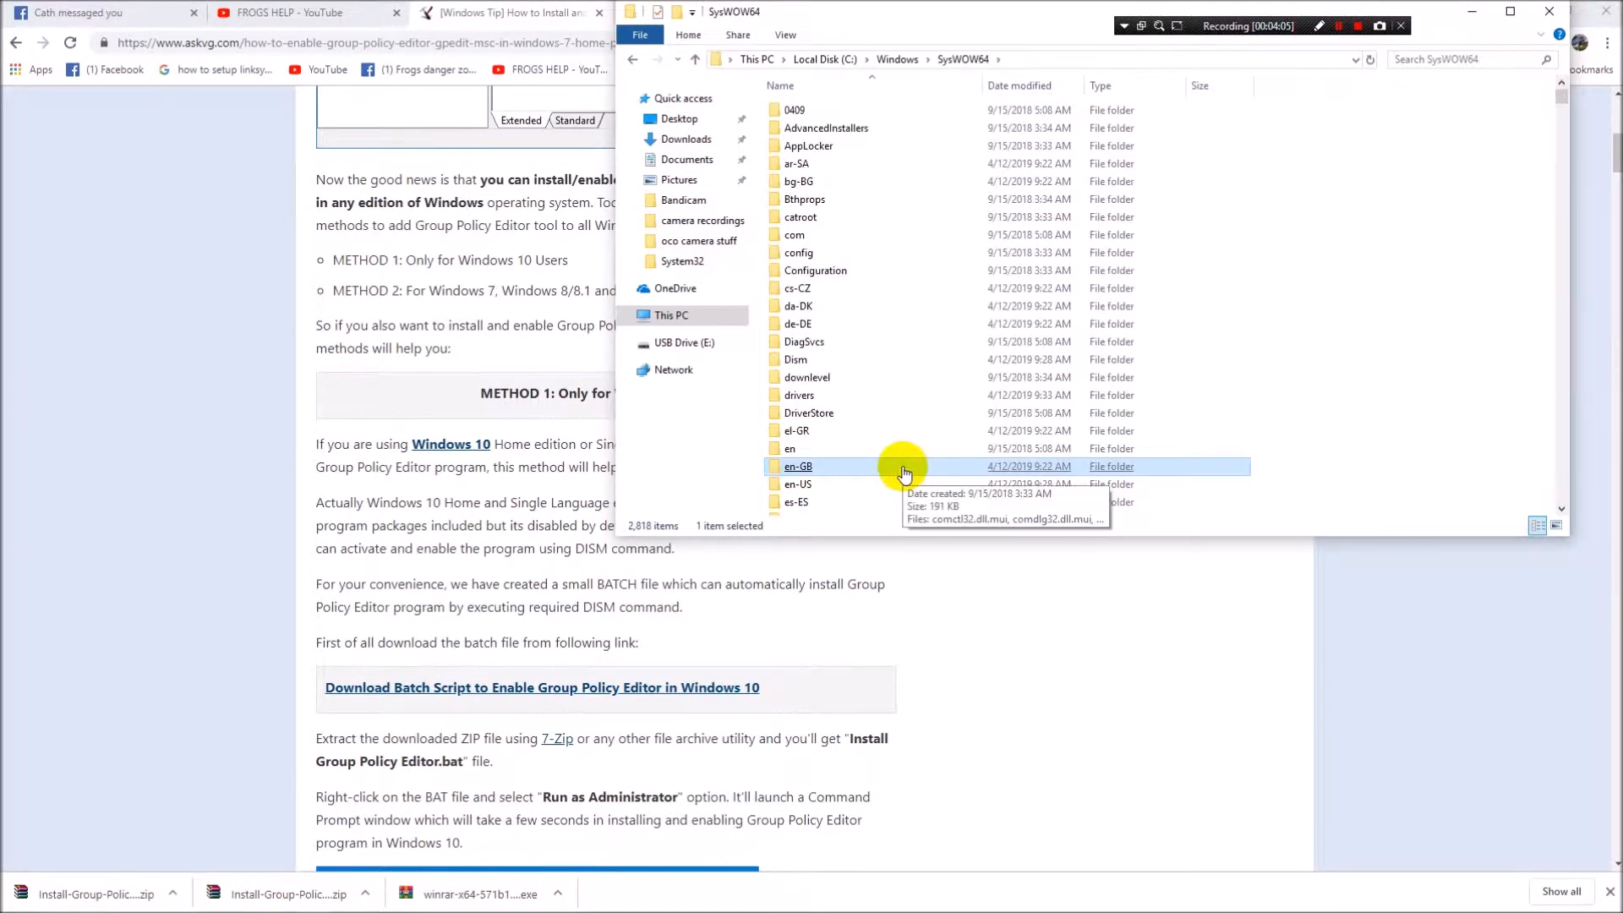
Step: Search the SysWOW64 folder for "group"
{"action": "left_click", "coordinate": [1471, 59]}
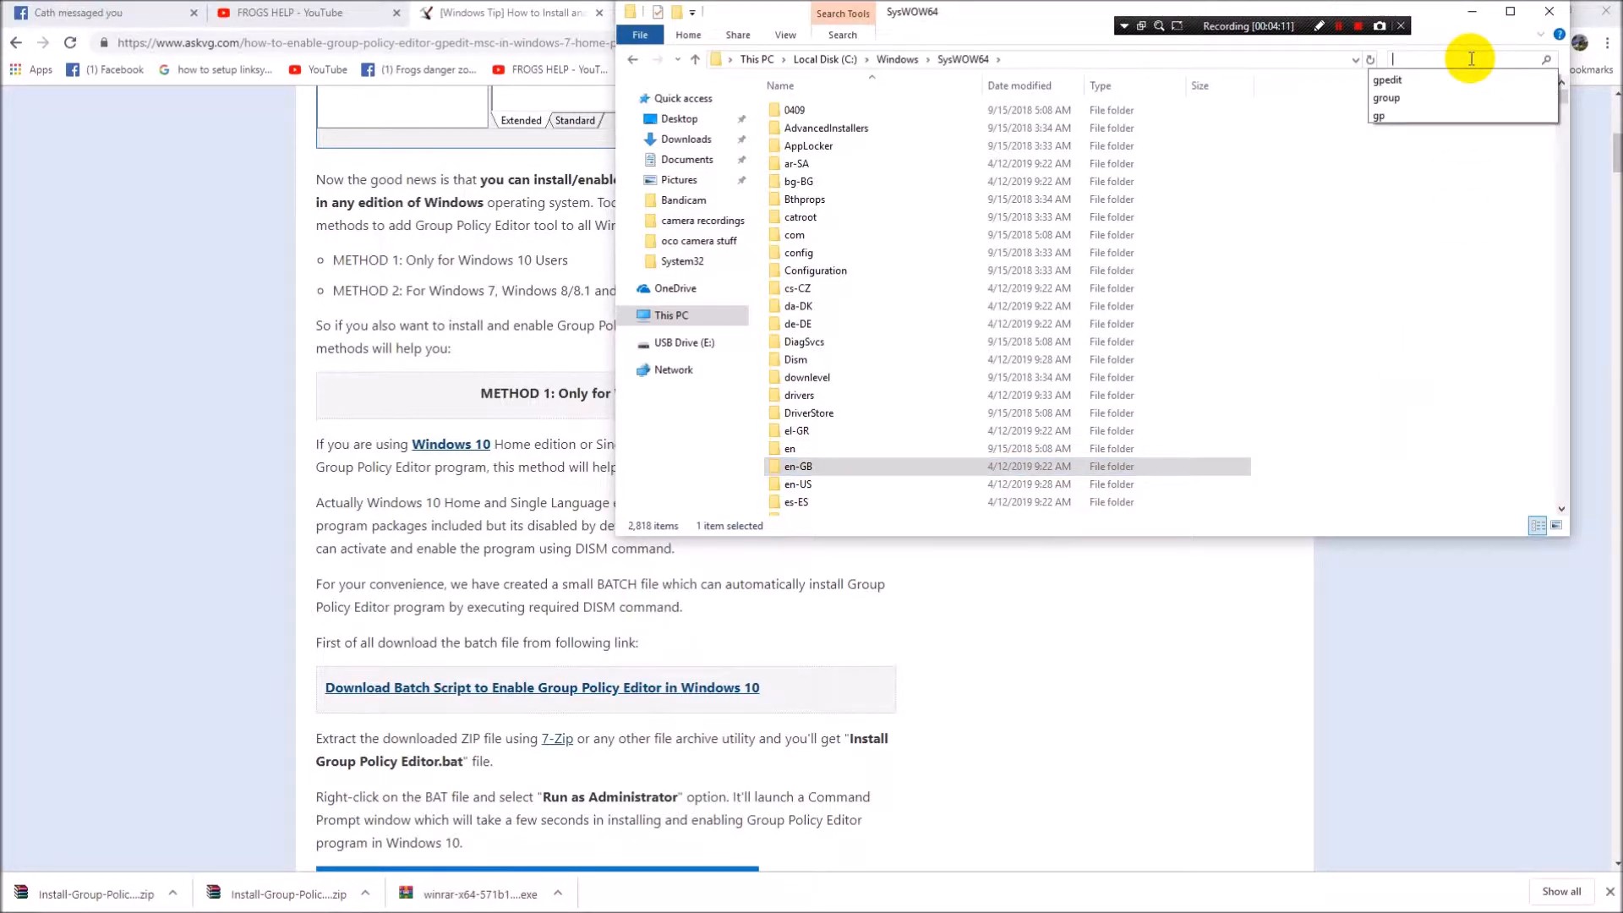
{"action": "type", "text": "group"}
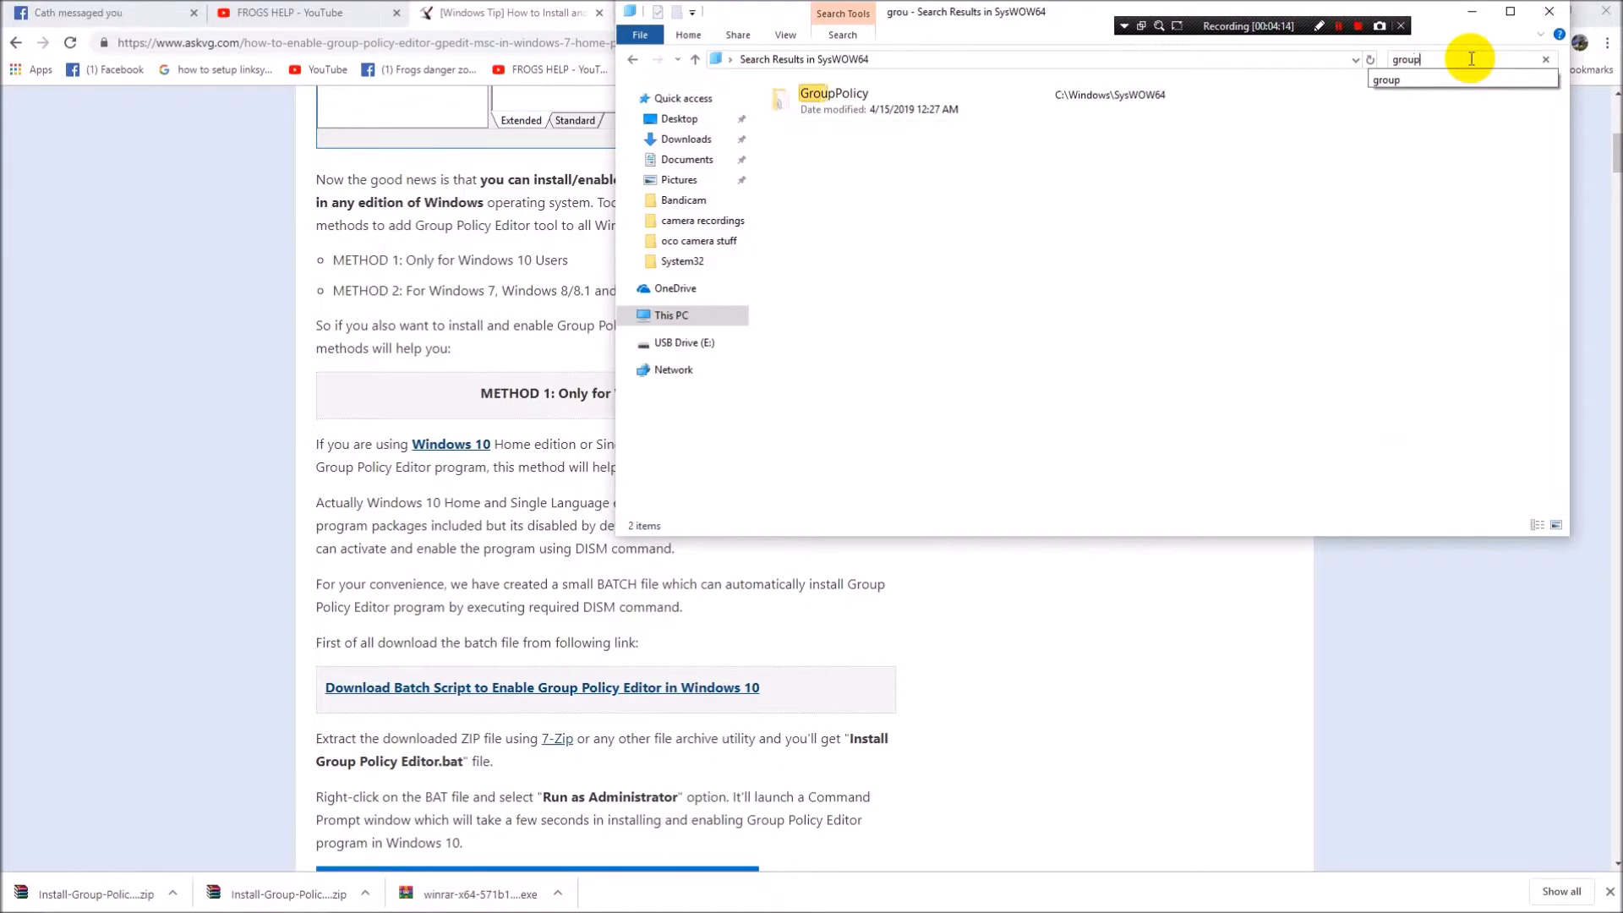
{"action": "key", "text": "Return"}
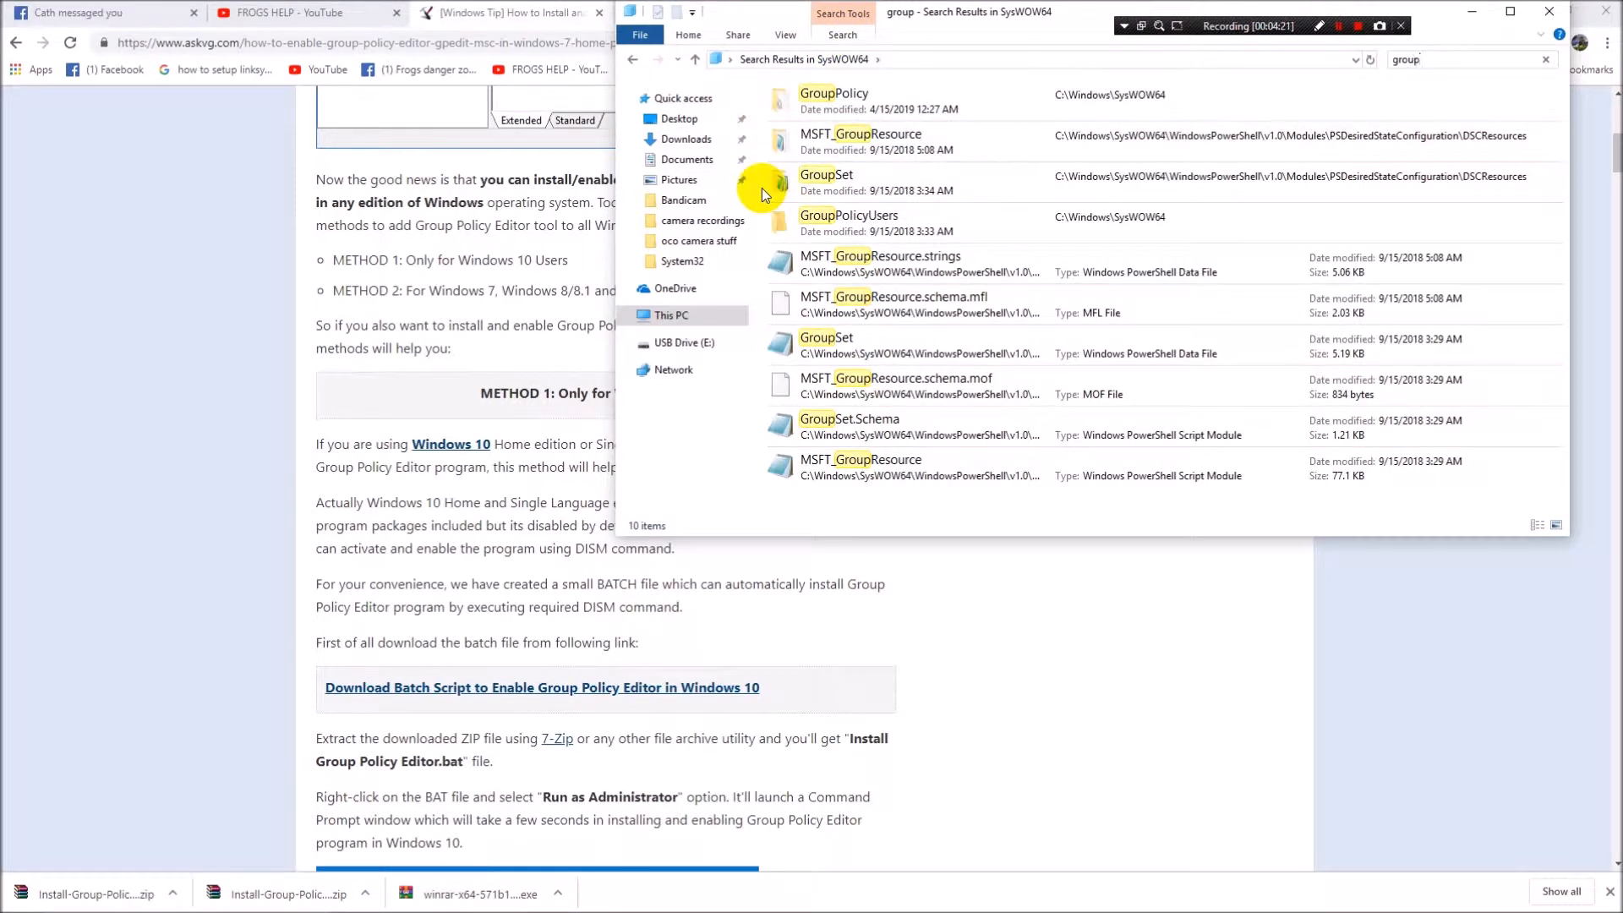
Step: Select the GroupPolicy, MSFT_GroupResource and GroupSet folders in the search results and copy them
{"action": "left_click", "coordinate": [765, 179]}
{"action": "left_click", "coordinate": [843, 150]}
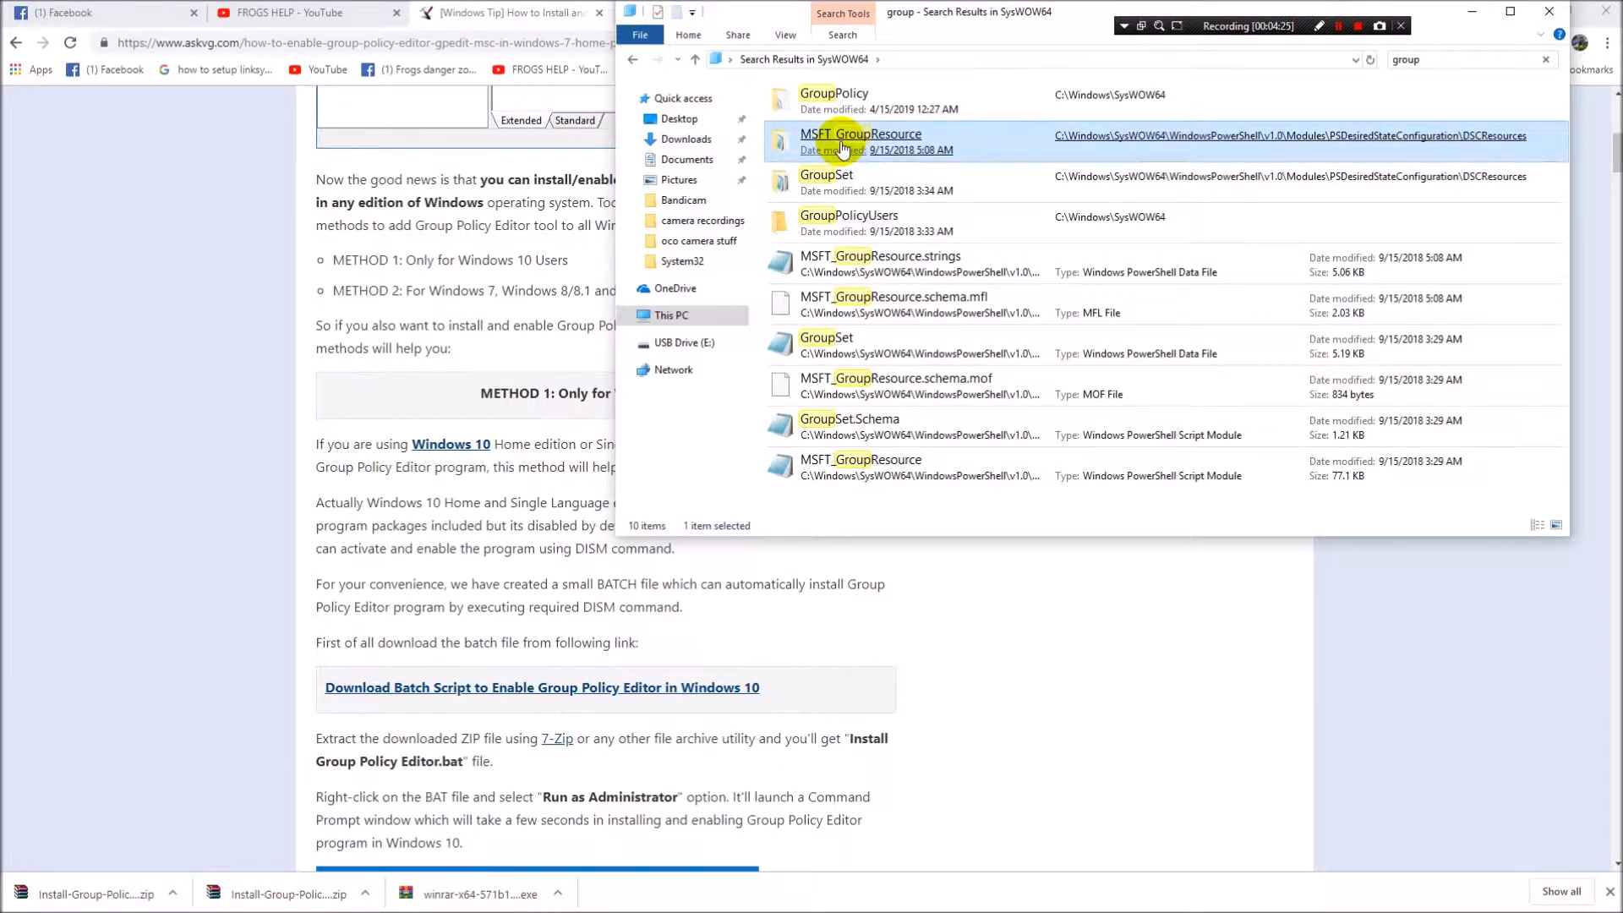
{"action": "left_click", "coordinate": [836, 98]}
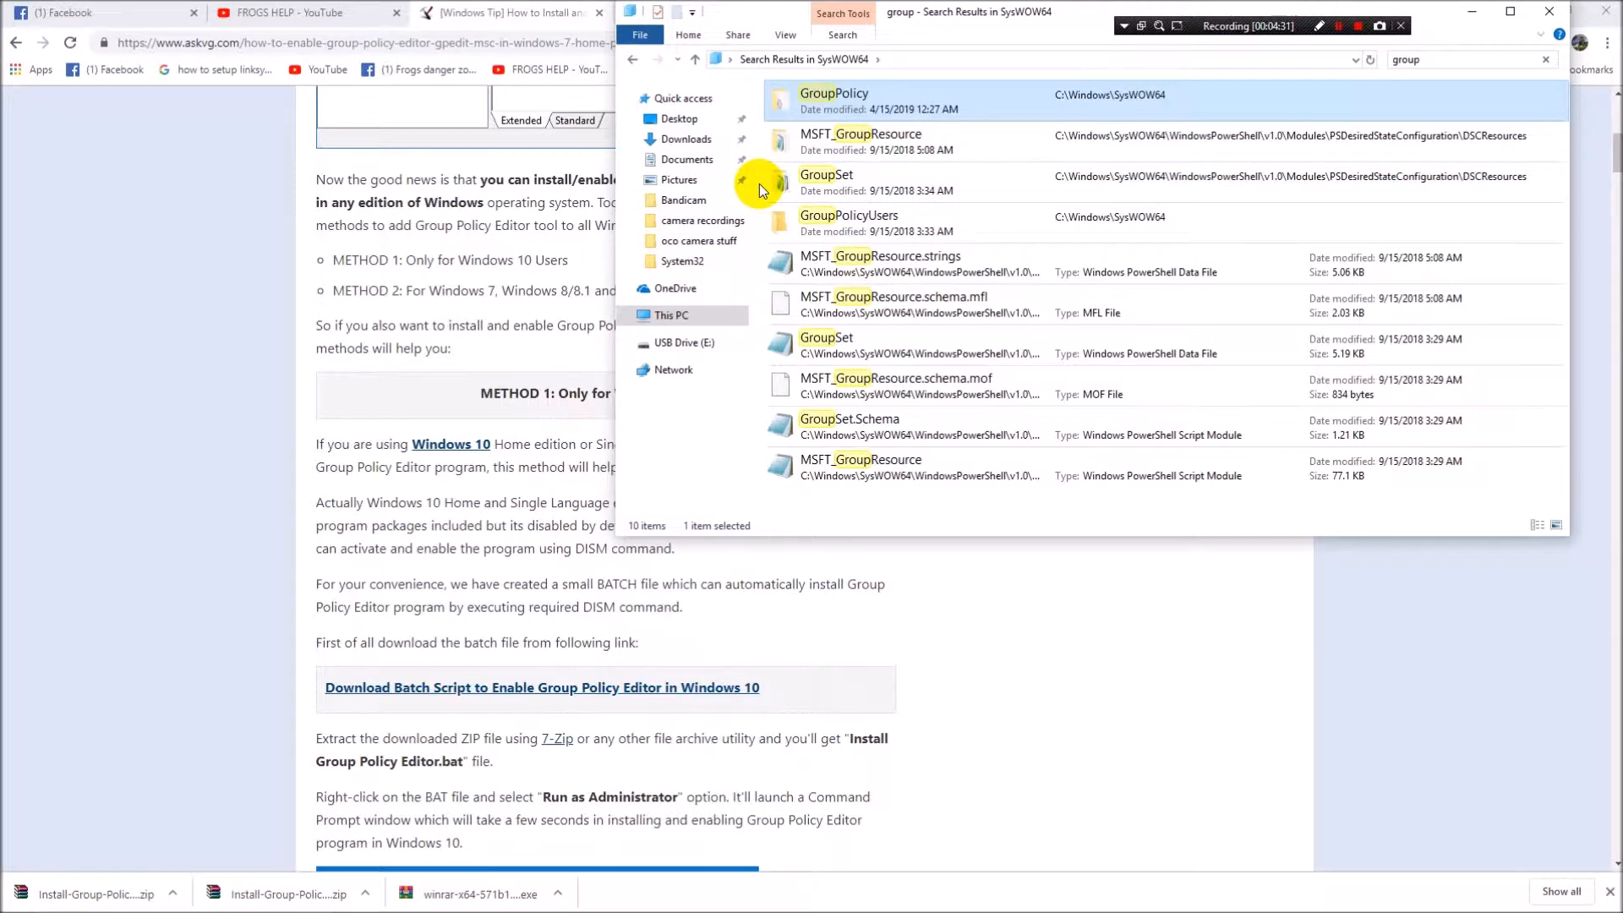
{"action": "left_click_drag", "start_coordinate": [759, 185], "coordinate": [920, 99]}
{"action": "right_click", "coordinate": [919, 98]}
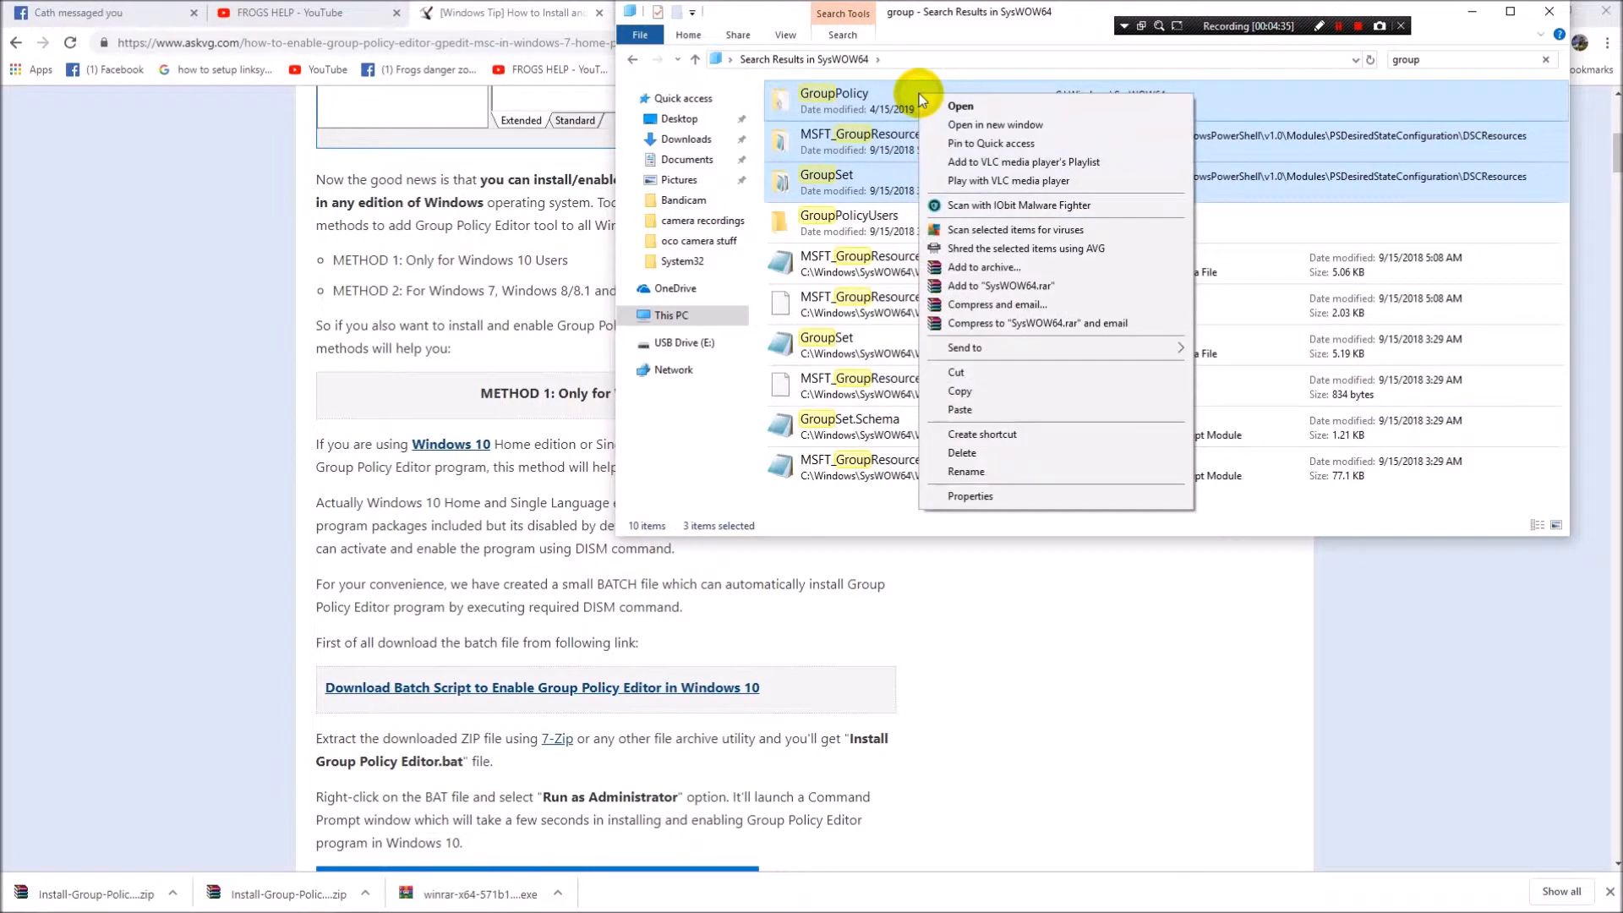
{"action": "left_click", "coordinate": [1017, 395]}
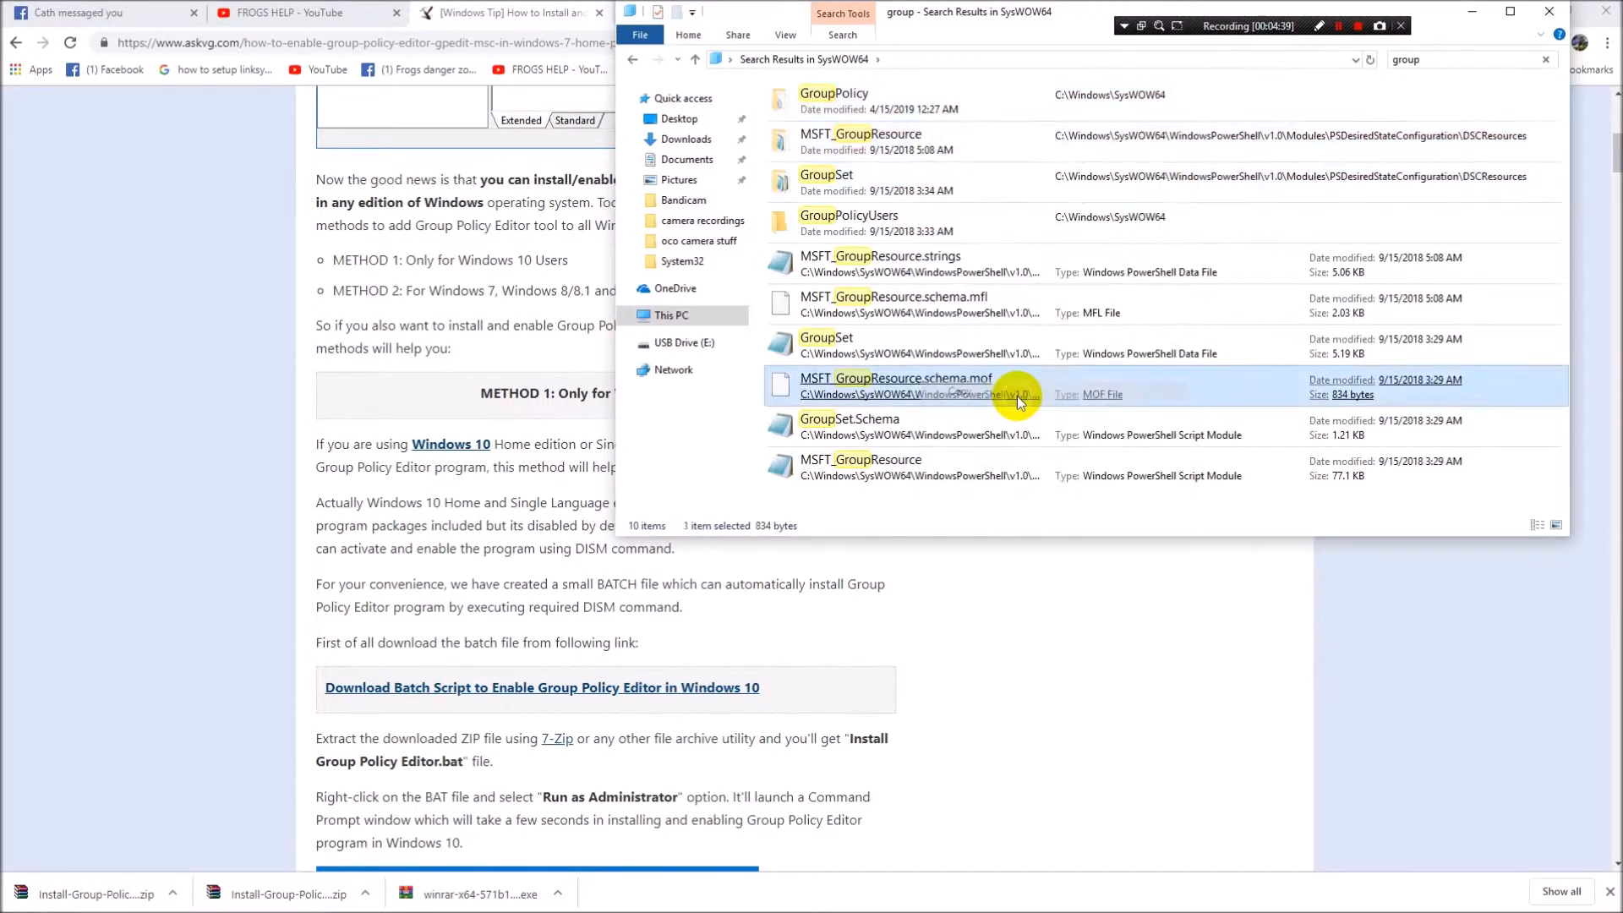
Step: Return to This PC and open the System32 folder inside Windows on Local Disk (C:)
{"action": "left_click", "coordinate": [673, 324]}
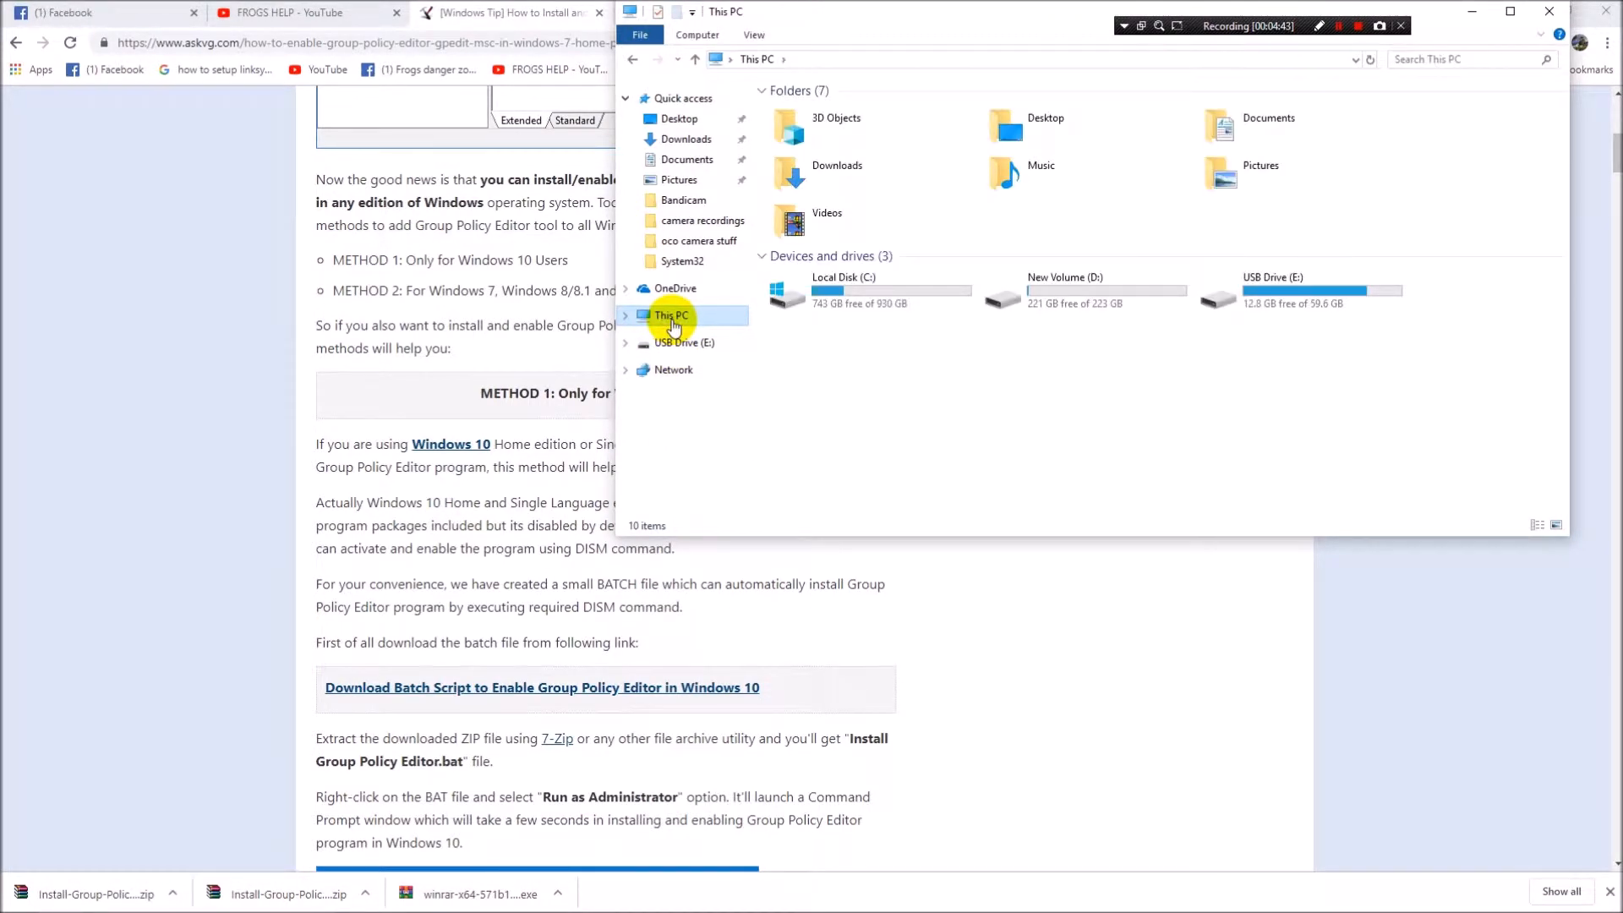
{"action": "left_click", "coordinate": [833, 305]}
{"action": "double_click", "coordinate": [833, 298]}
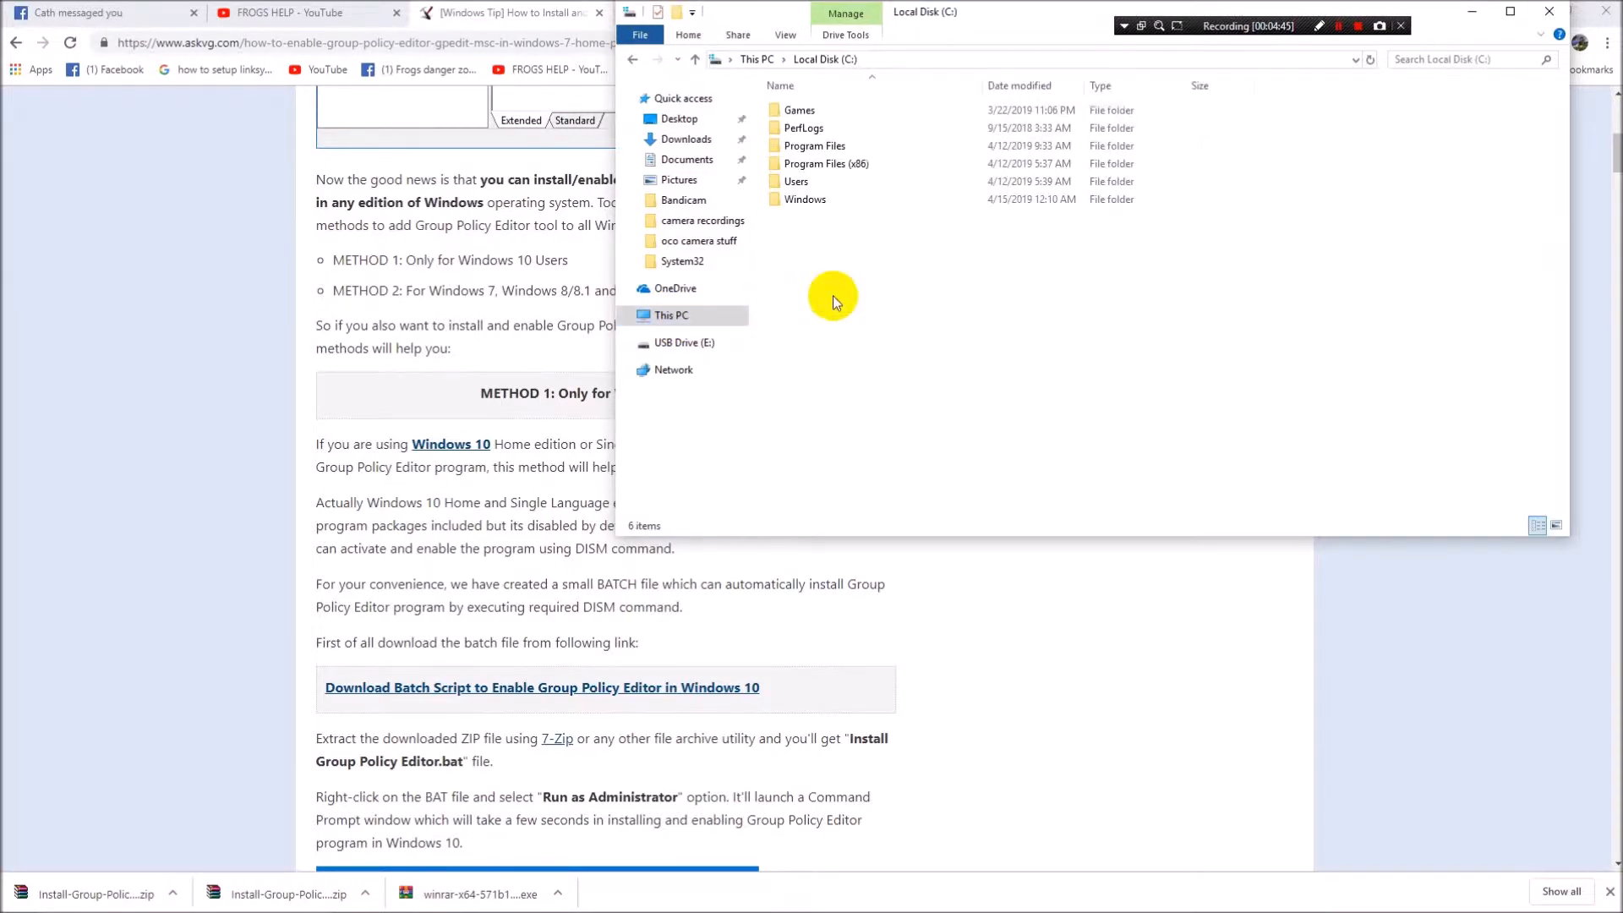
{"action": "left_click", "coordinate": [833, 180]}
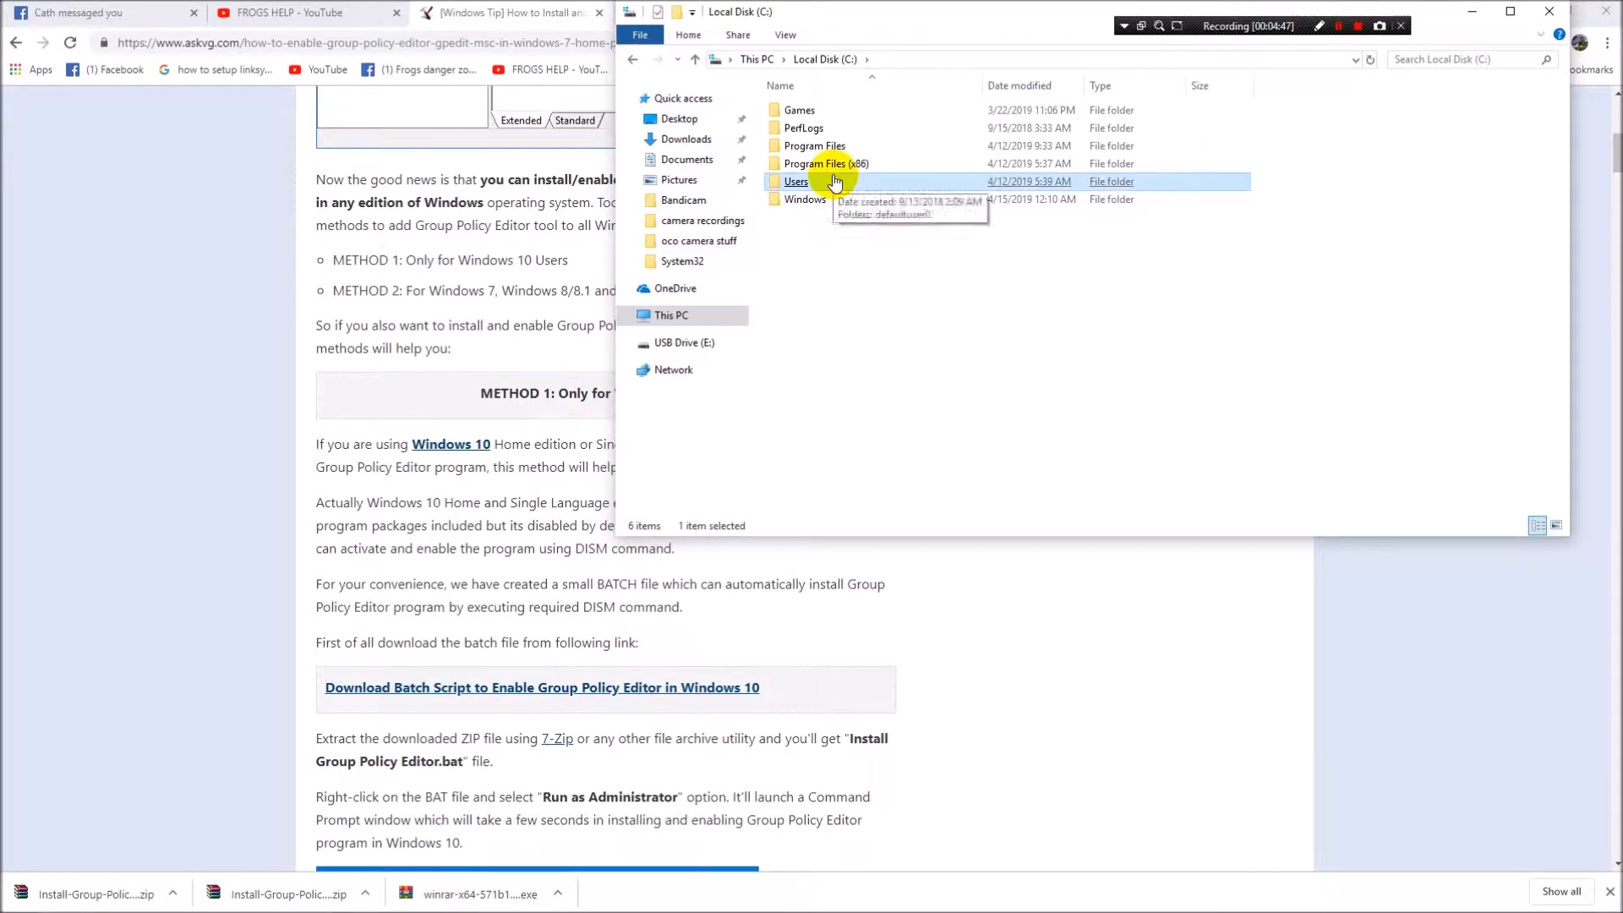
{"action": "left_click", "coordinate": [833, 198]}
{"action": "double_click", "coordinate": [832, 199]}
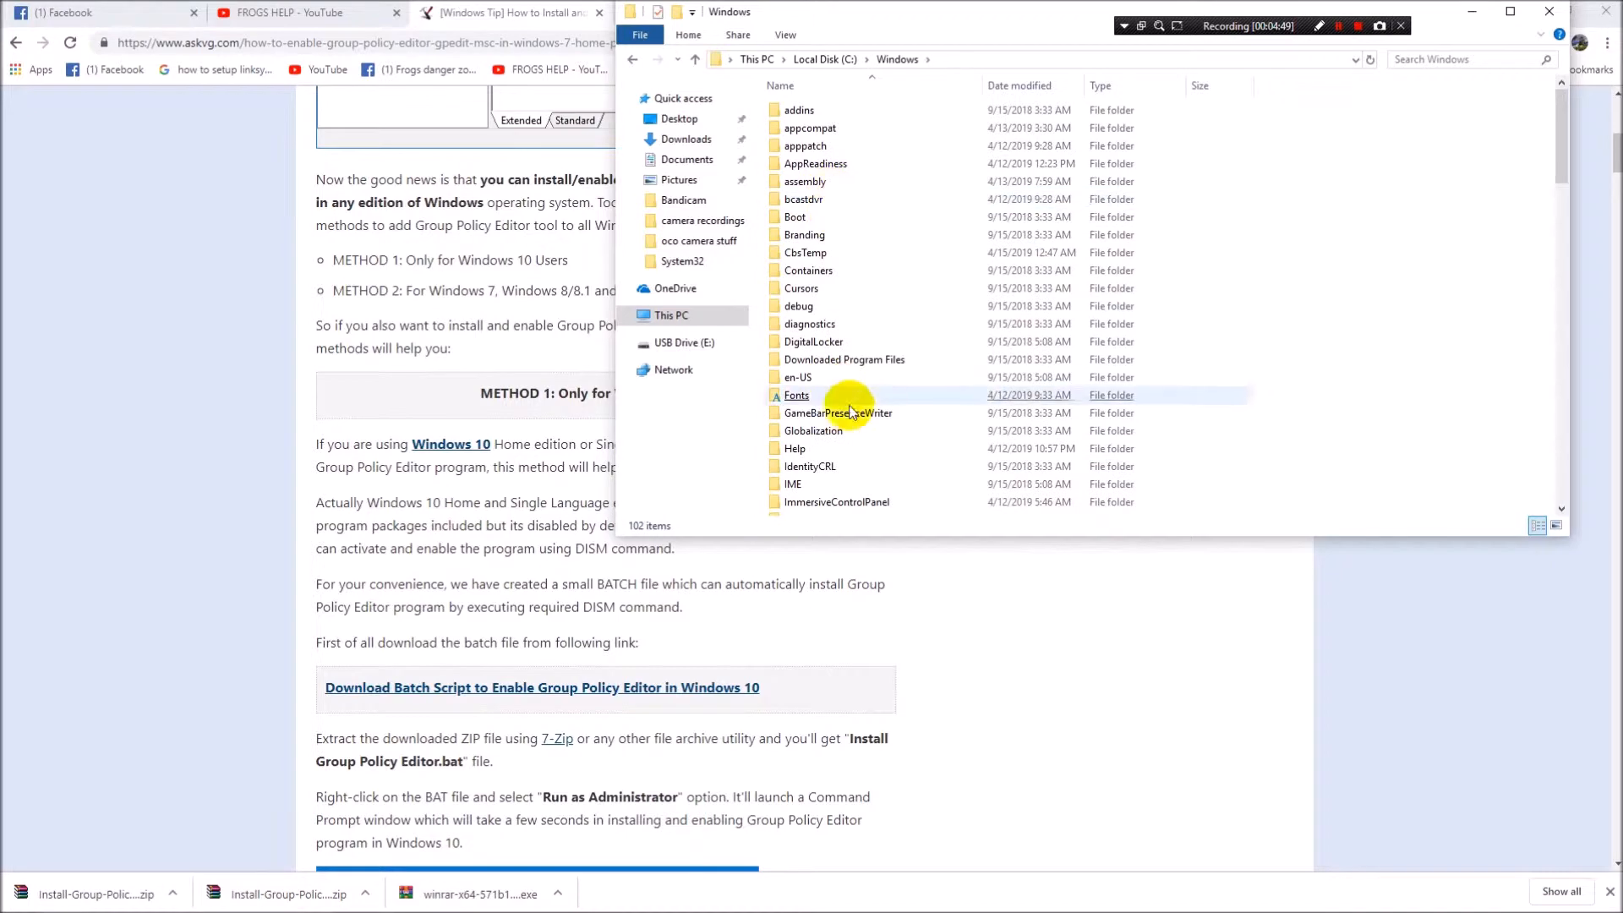
{"action": "left_click_drag", "start_coordinate": [1557, 143], "coordinate": [1556, 302]}
{"action": "left_click", "coordinate": [828, 470]}
{"action": "double_click", "coordinate": [828, 453]}
{"action": "left_click", "coordinate": [833, 449]}
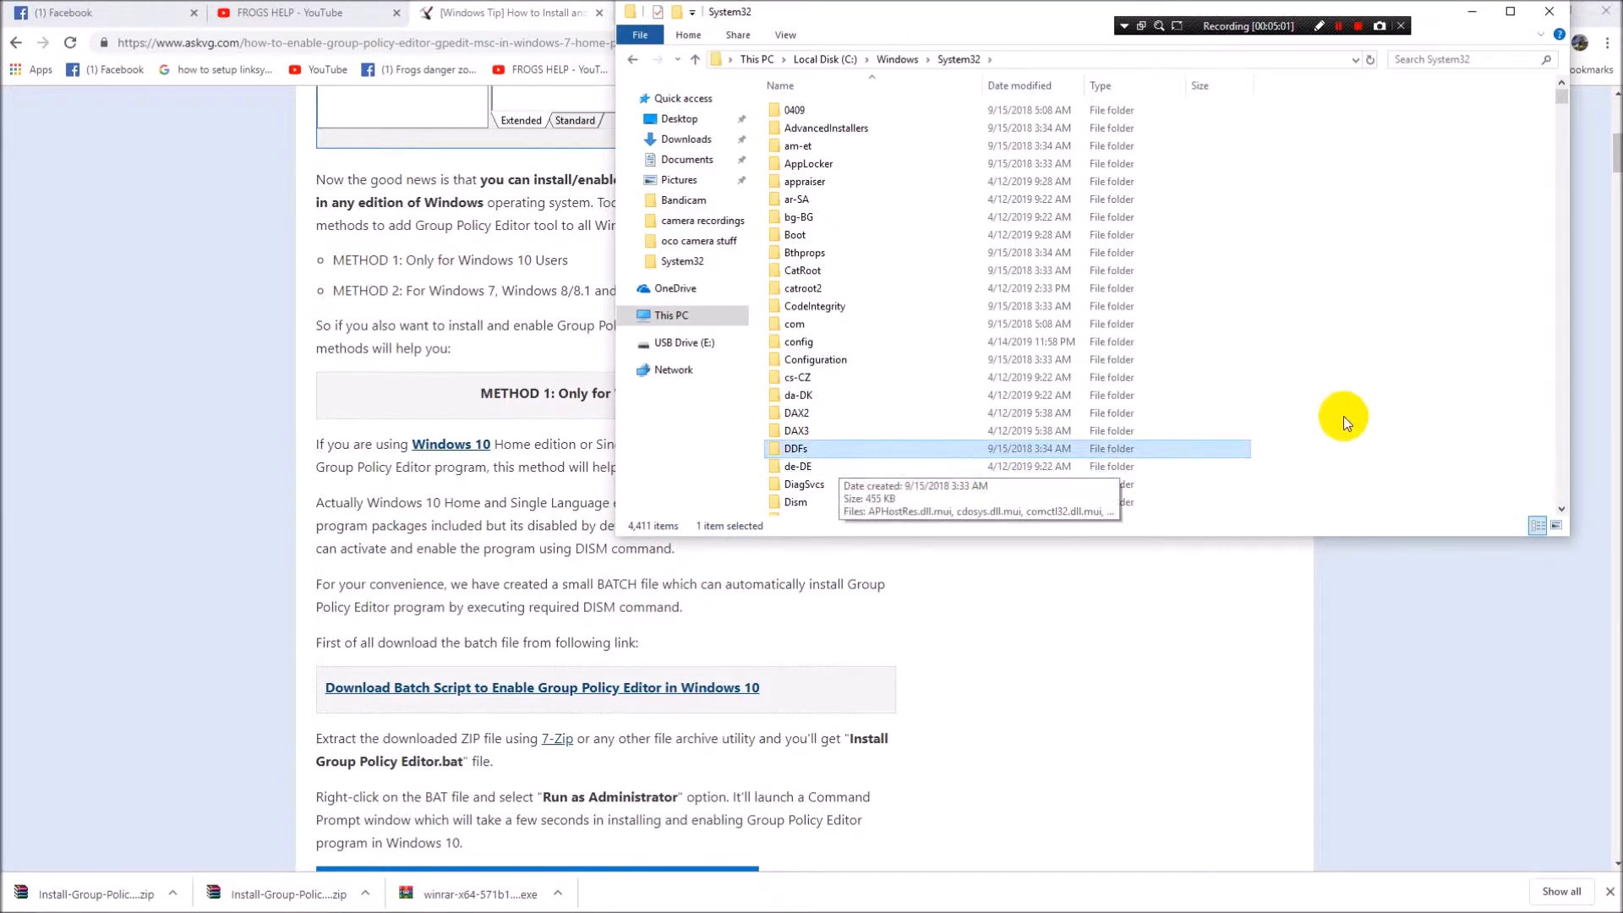
Step: Try to paste the copied group folders into System32, cancelling when asked to replace or skip existing files
{"action": "right_click", "coordinate": [1387, 309]}
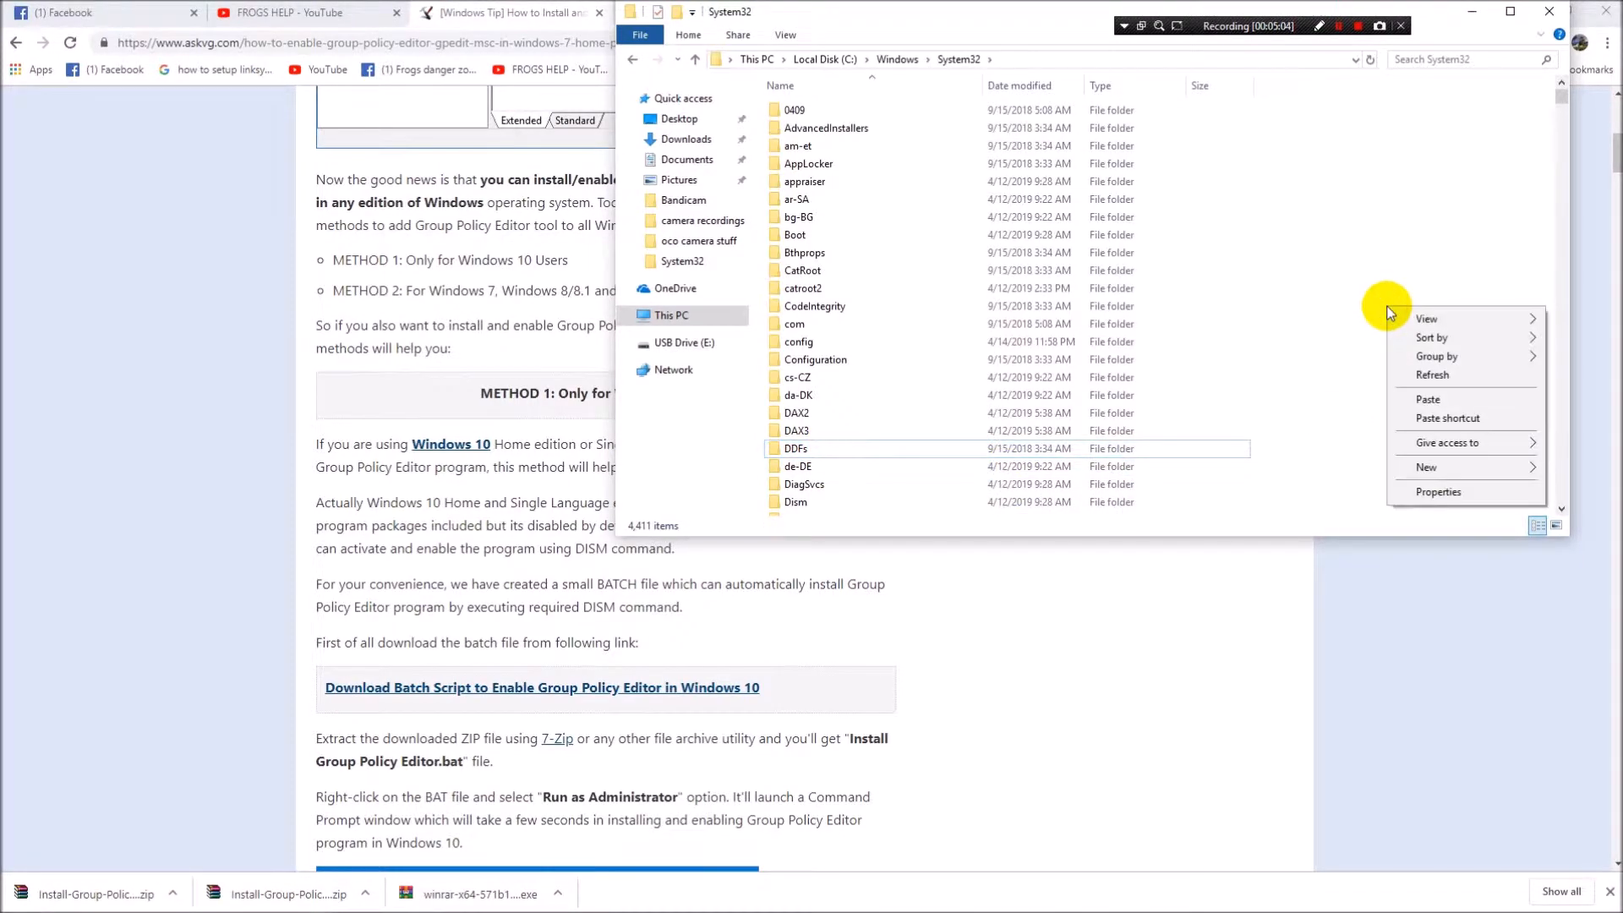
{"action": "left_click", "coordinate": [1488, 404]}
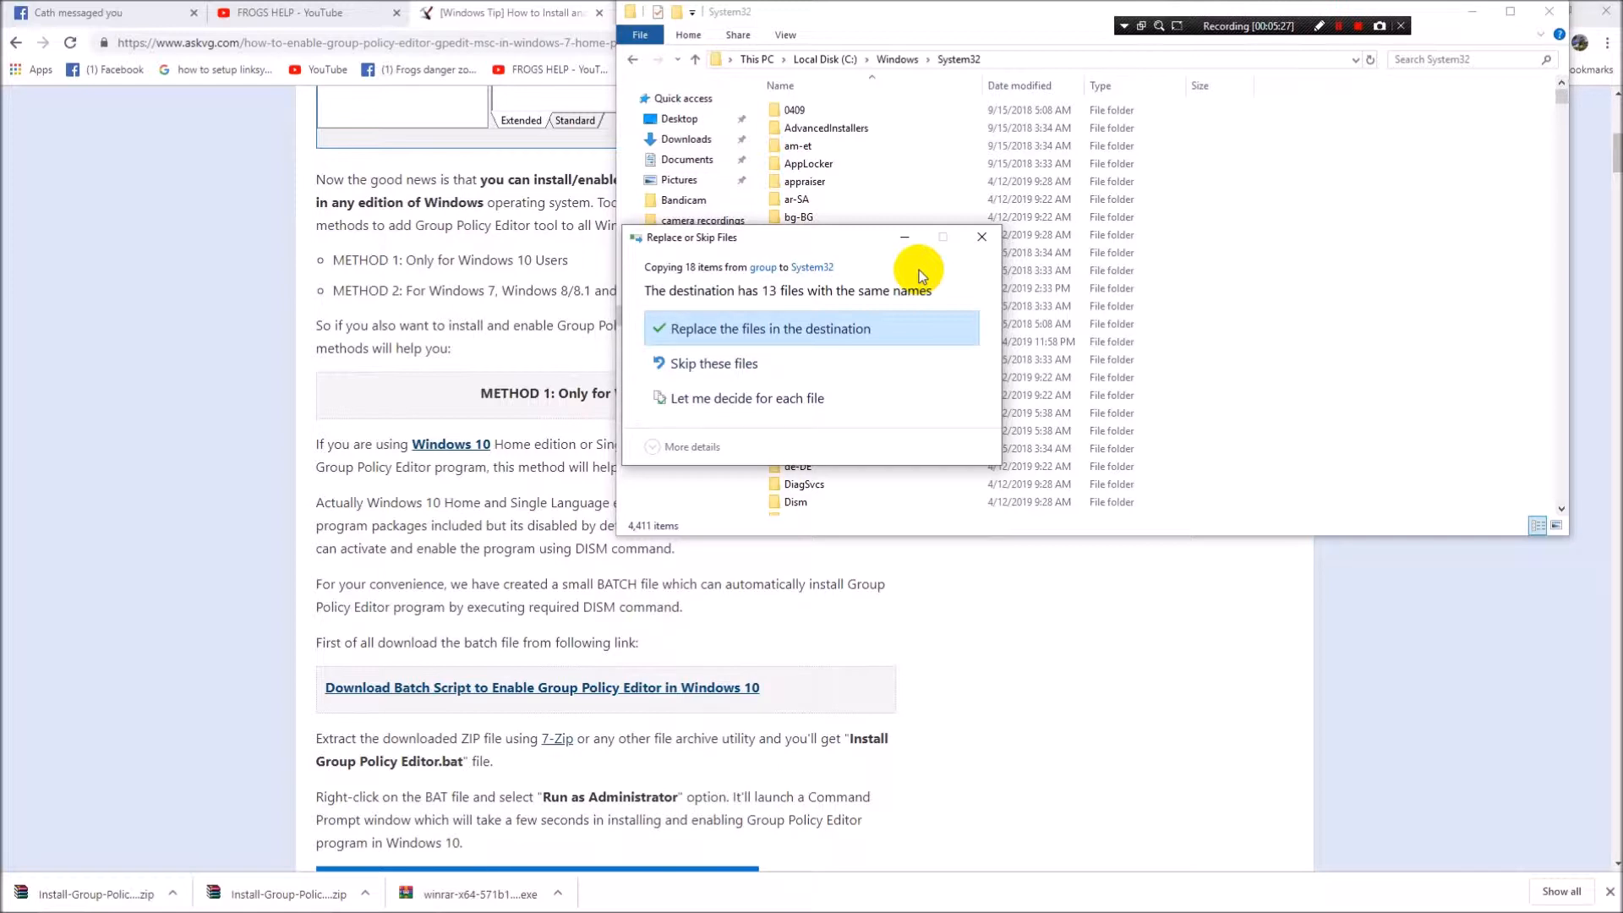
{"action": "left_click", "coordinate": [981, 237]}
{"action": "left_click", "coordinate": [894, 450]}
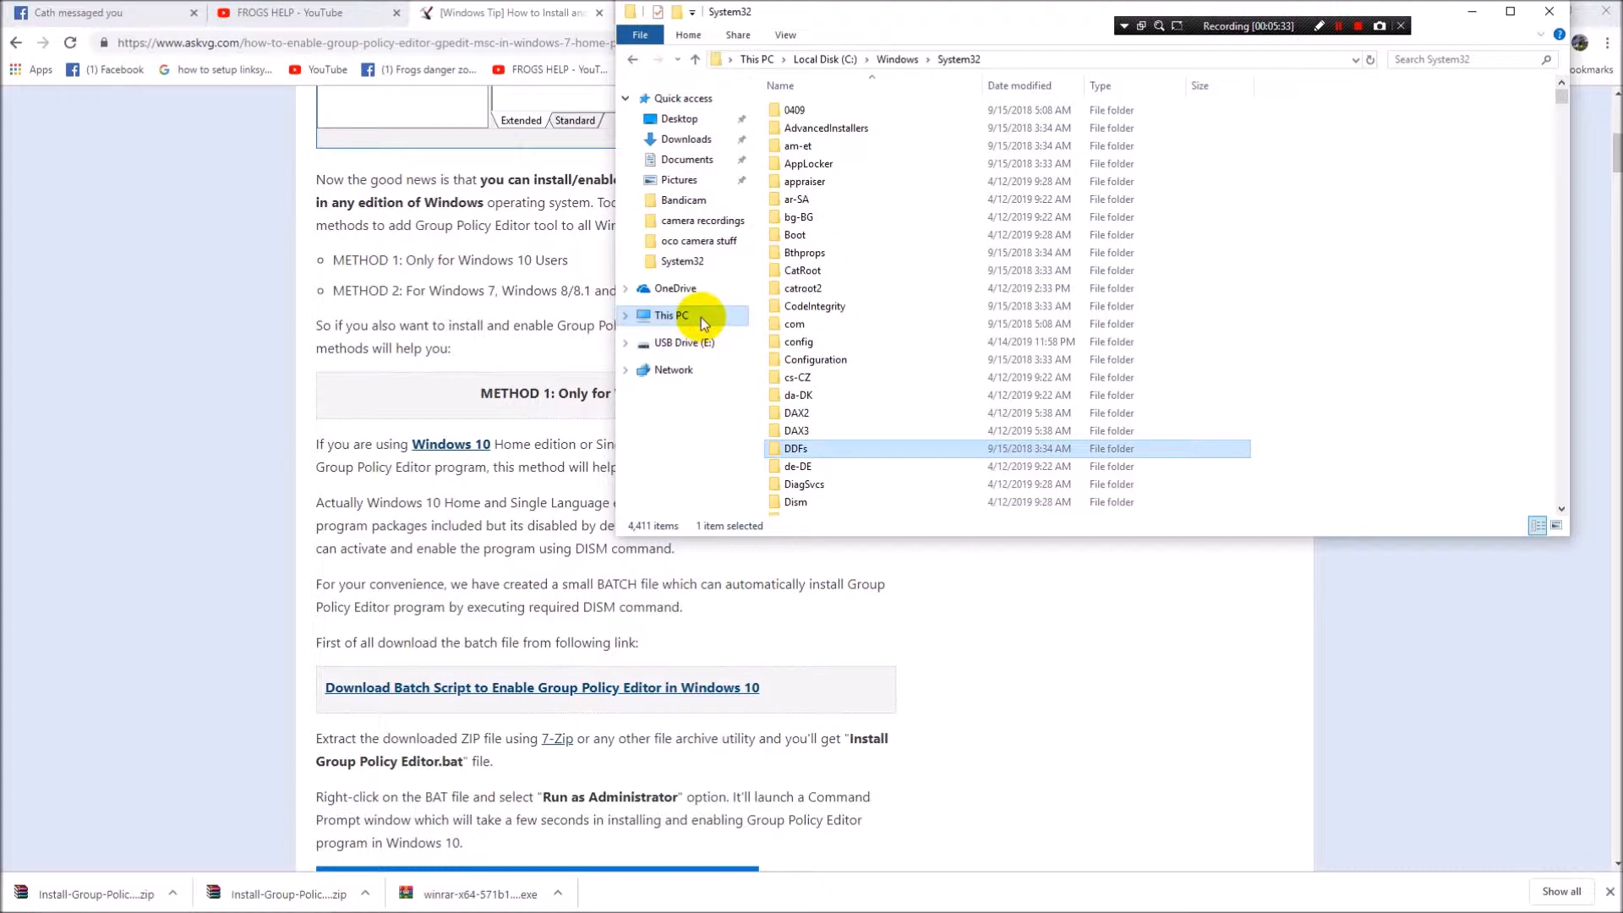
Step: Go back up to the Windows folder and open its SysWOW64 folder
{"action": "left_click", "coordinate": [897, 60]}
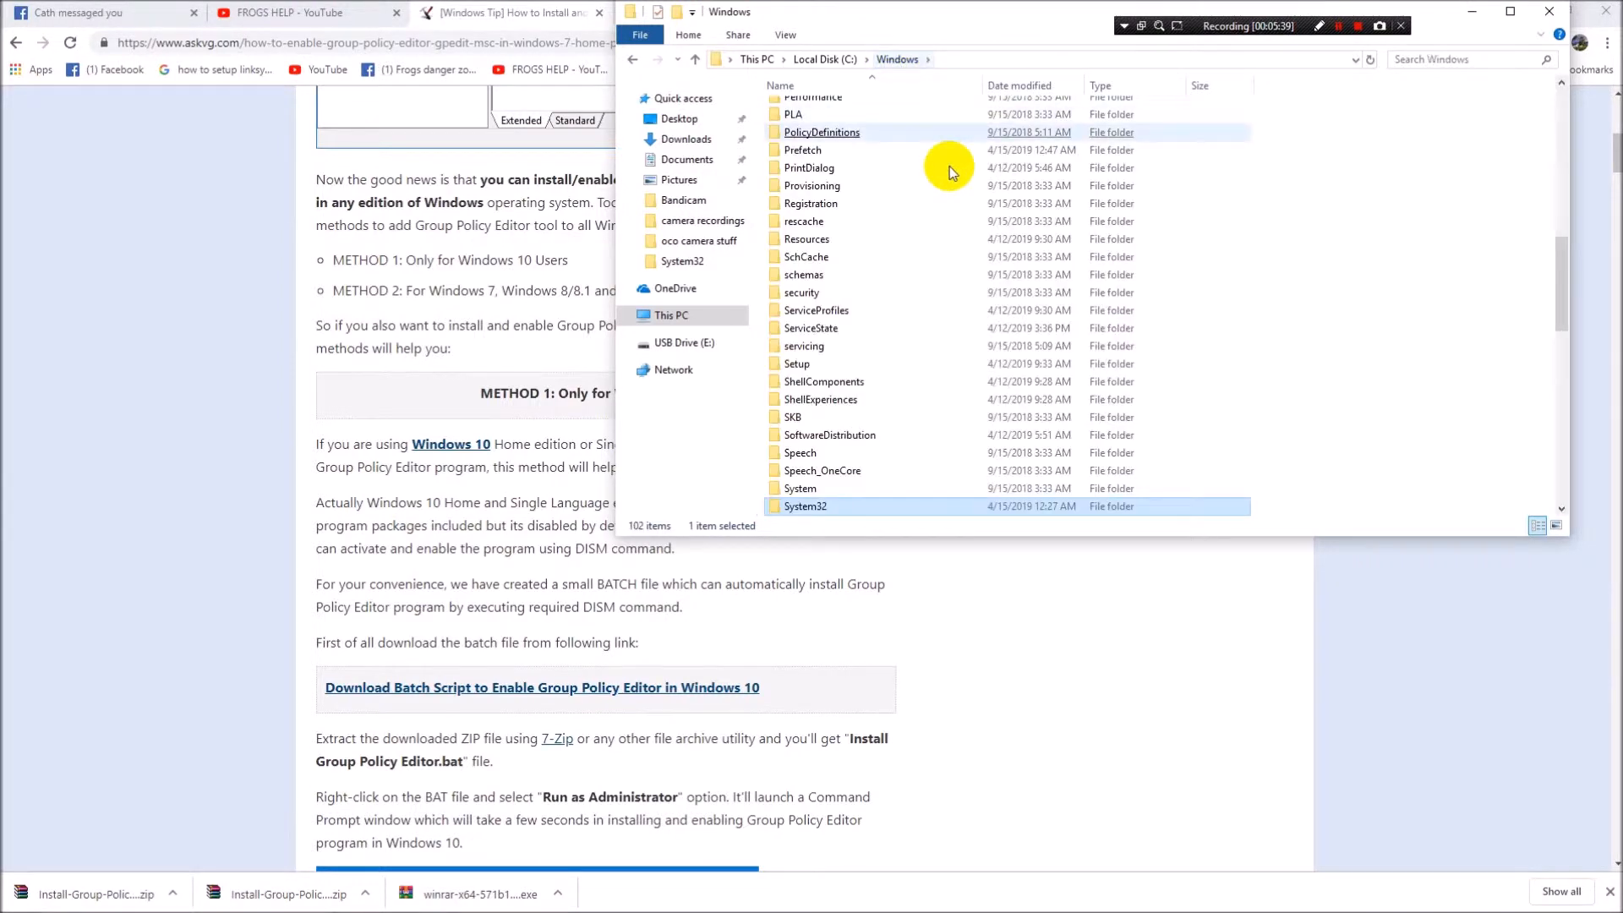
{"action": "left_click_drag", "start_coordinate": [1563, 276], "coordinate": [1560, 303]}
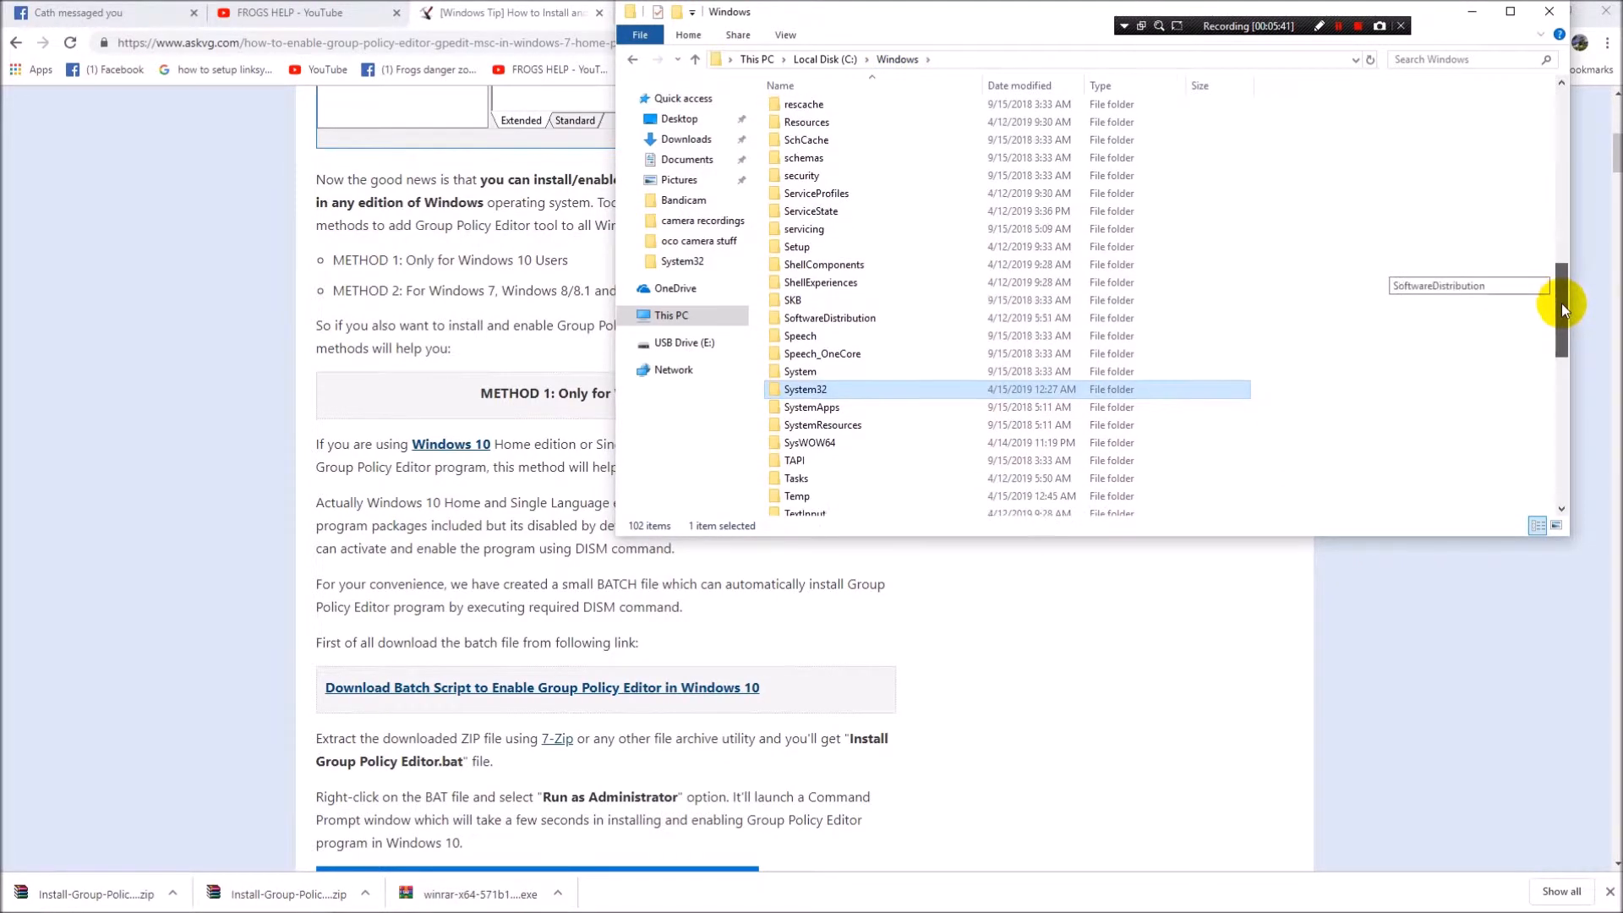
{"action": "left_click", "coordinate": [798, 443]}
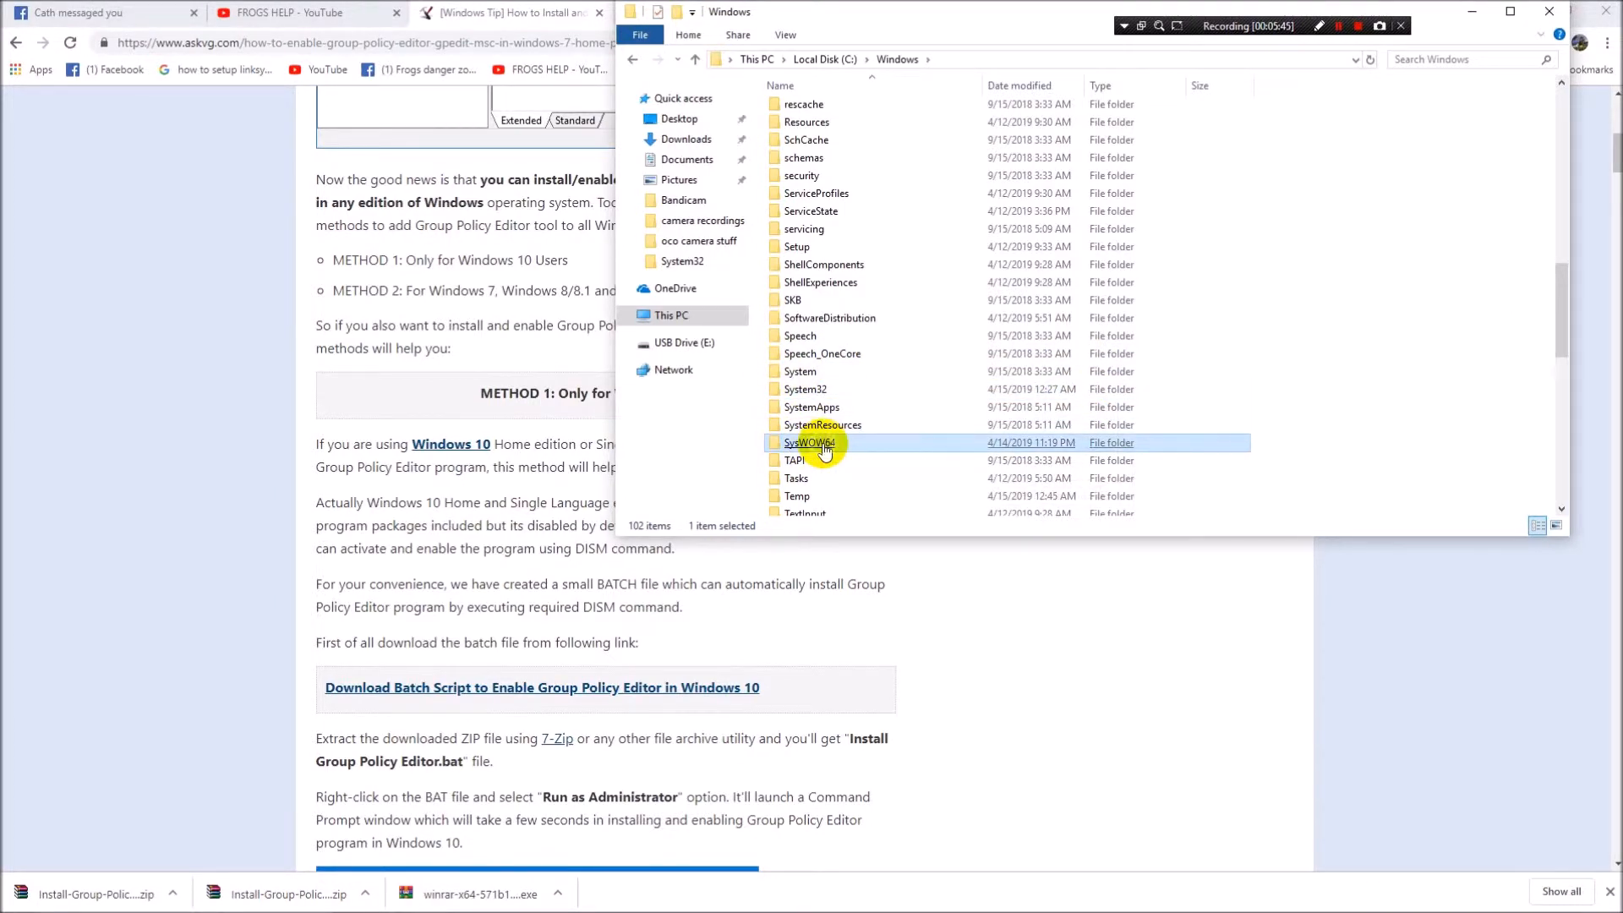
{"action": "double_click", "coordinate": [822, 447]}
{"action": "left_click", "coordinate": [824, 449]}
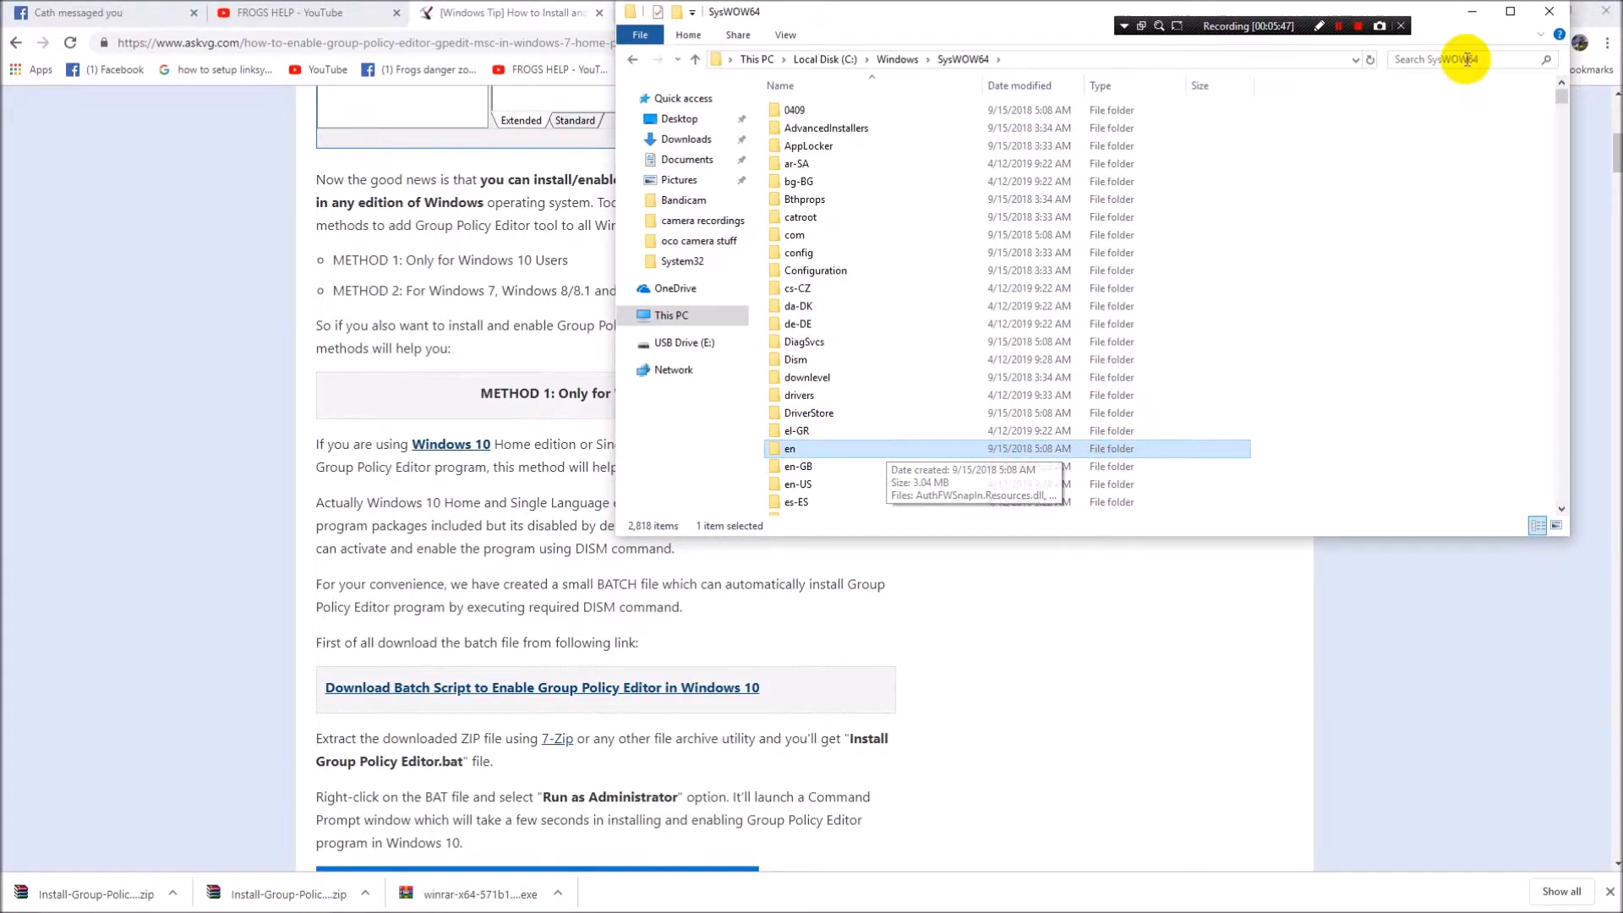
Step: Search the SysWOW64 folder for gpedit and copy the gpedit console document stored directly in C:\Windows\SysWOW64
{"action": "left_click", "coordinate": [1496, 55]}
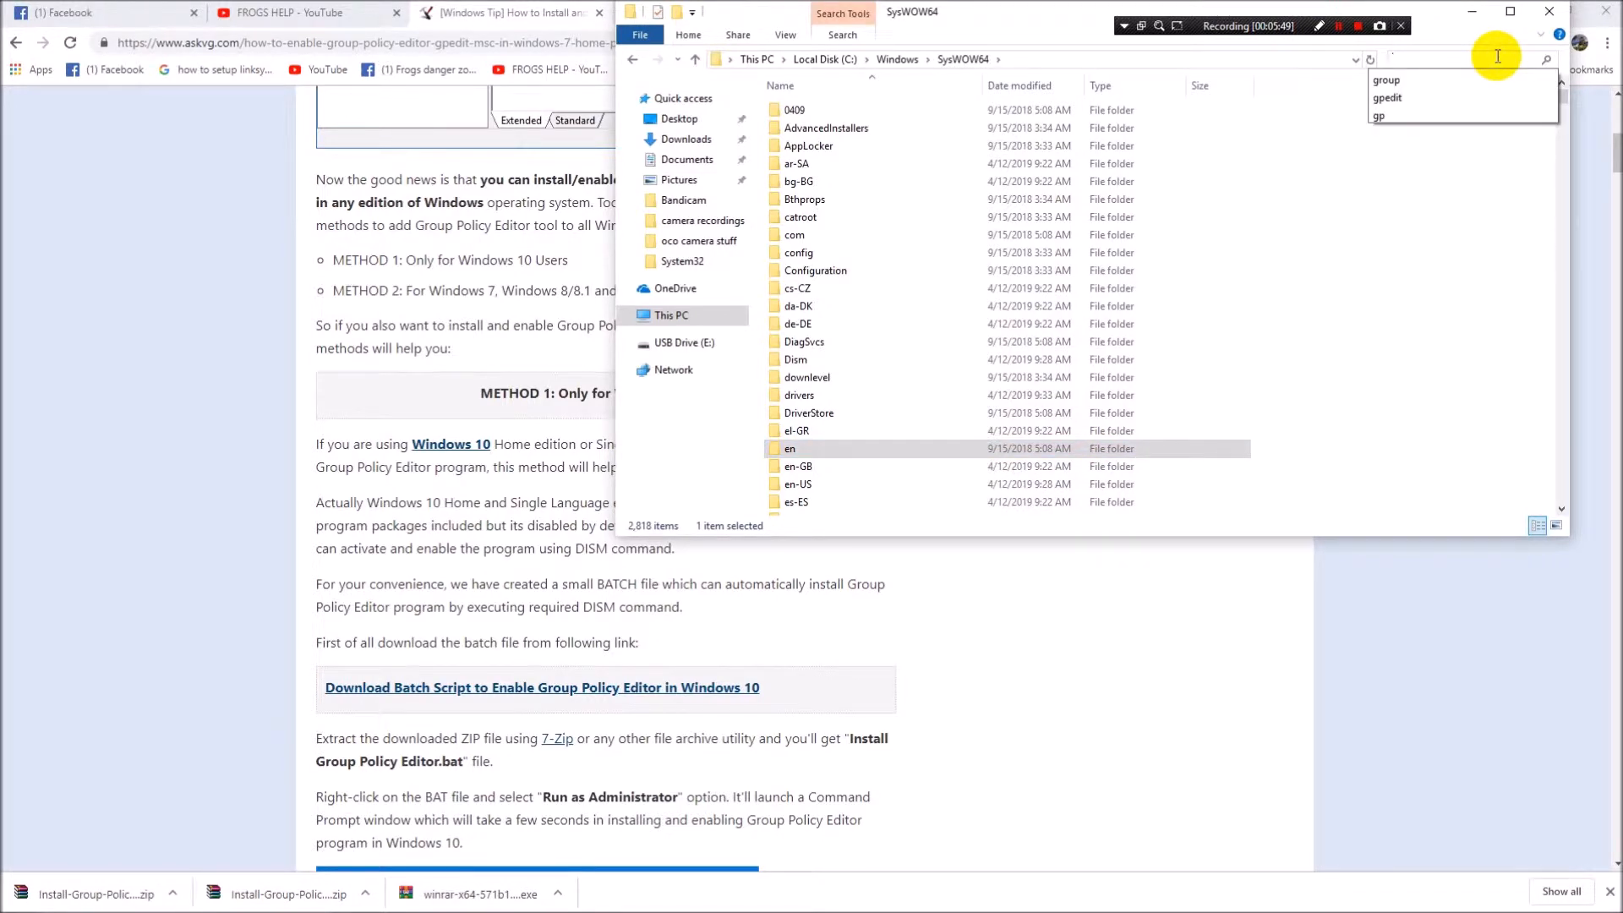
{"action": "type", "text": "gpedit"}
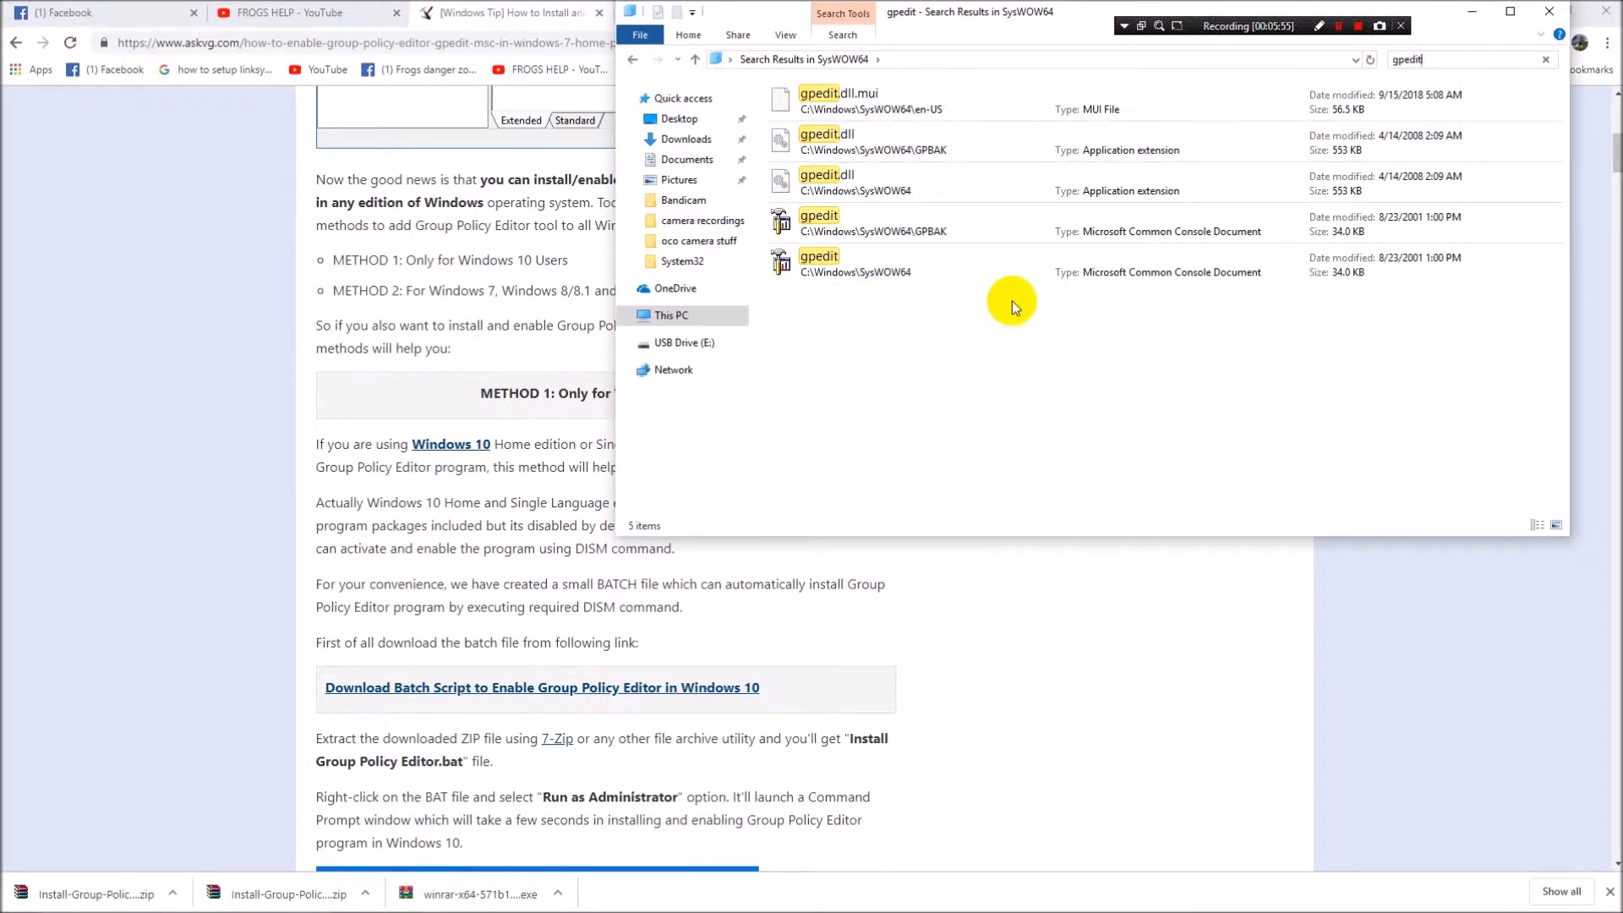
{"action": "left_click", "coordinate": [845, 278]}
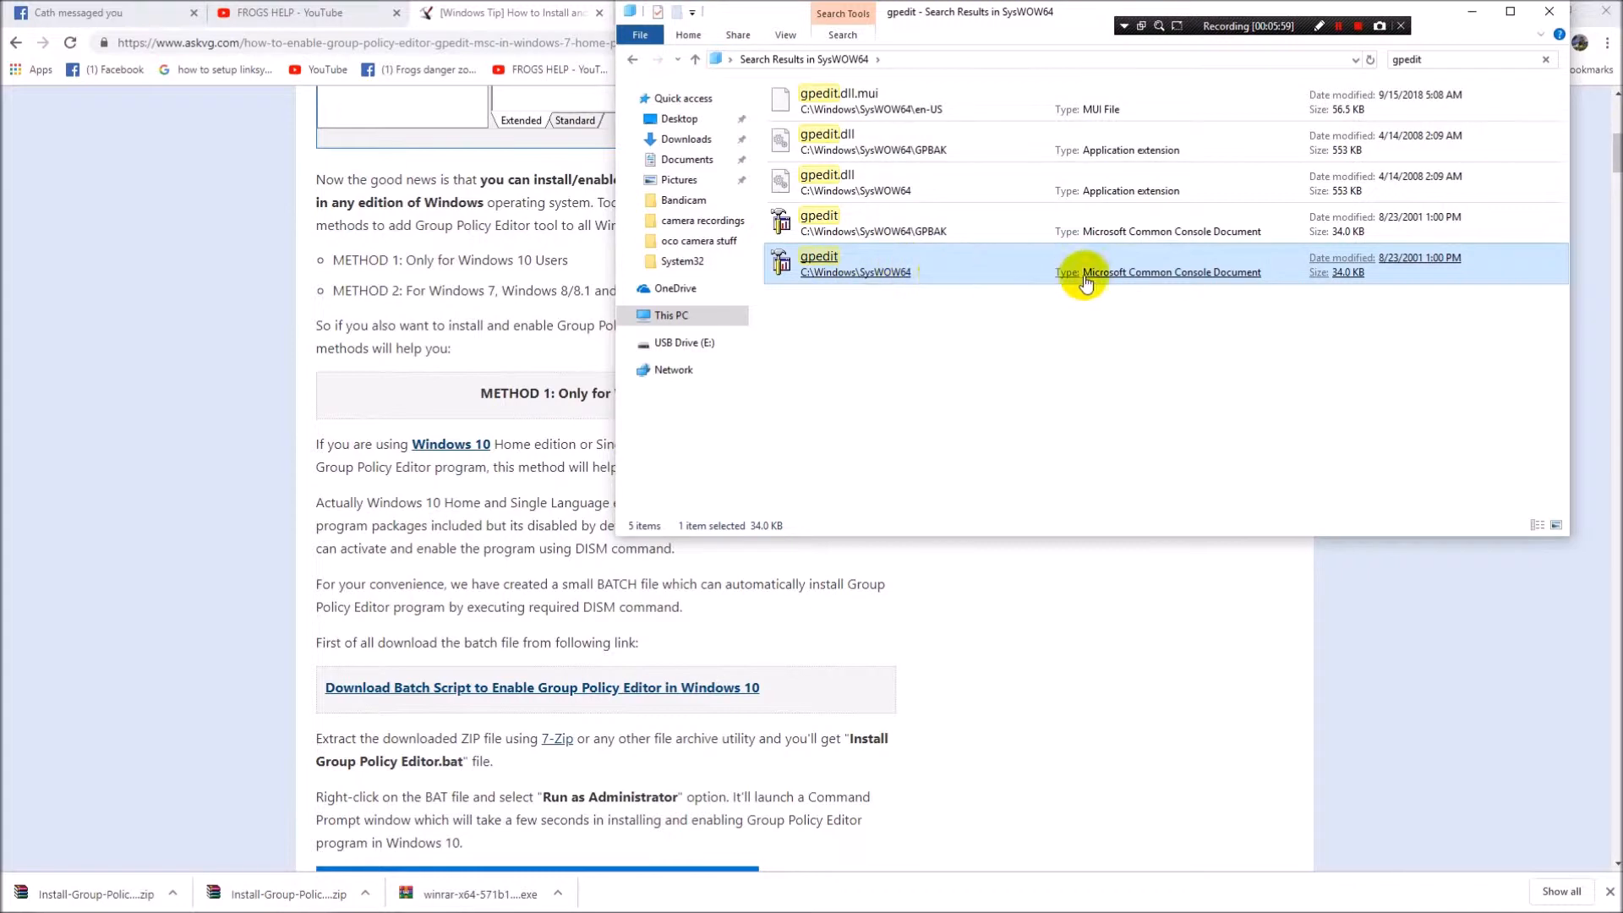
{"action": "right_click", "coordinate": [874, 267]}
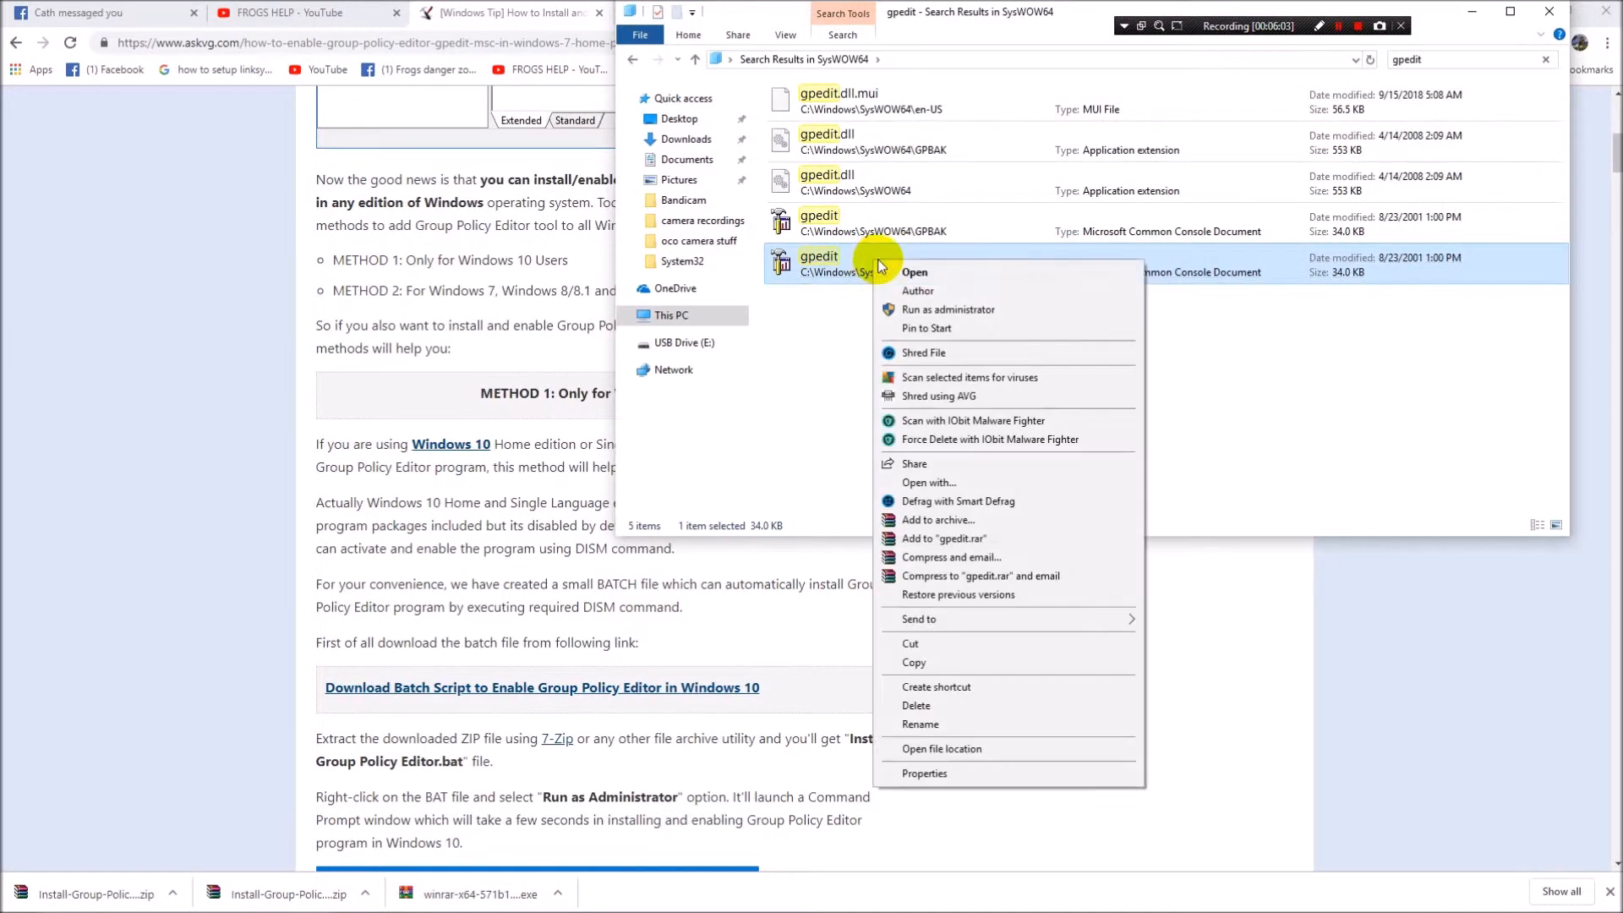
{"action": "left_click", "coordinate": [972, 660]}
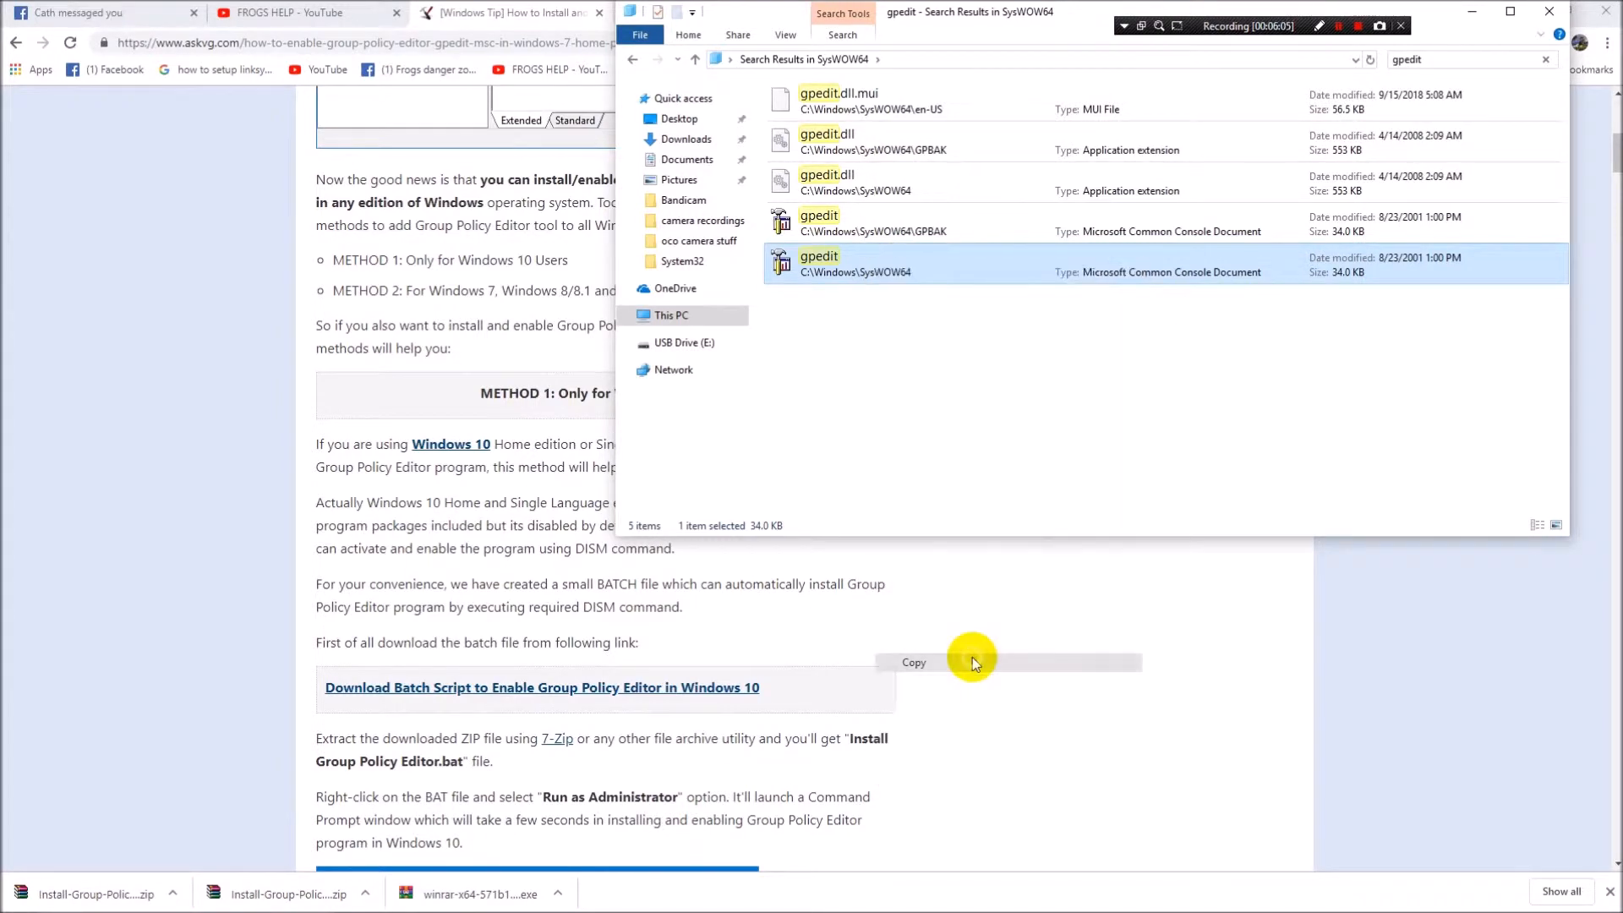
Step: Return to This PC and open the System32 folder inside Windows on Local Disk (C:) for the gpedit file
{"action": "left_click", "coordinate": [699, 317]}
{"action": "left_click", "coordinate": [834, 304]}
{"action": "double_click", "coordinate": [832, 300]}
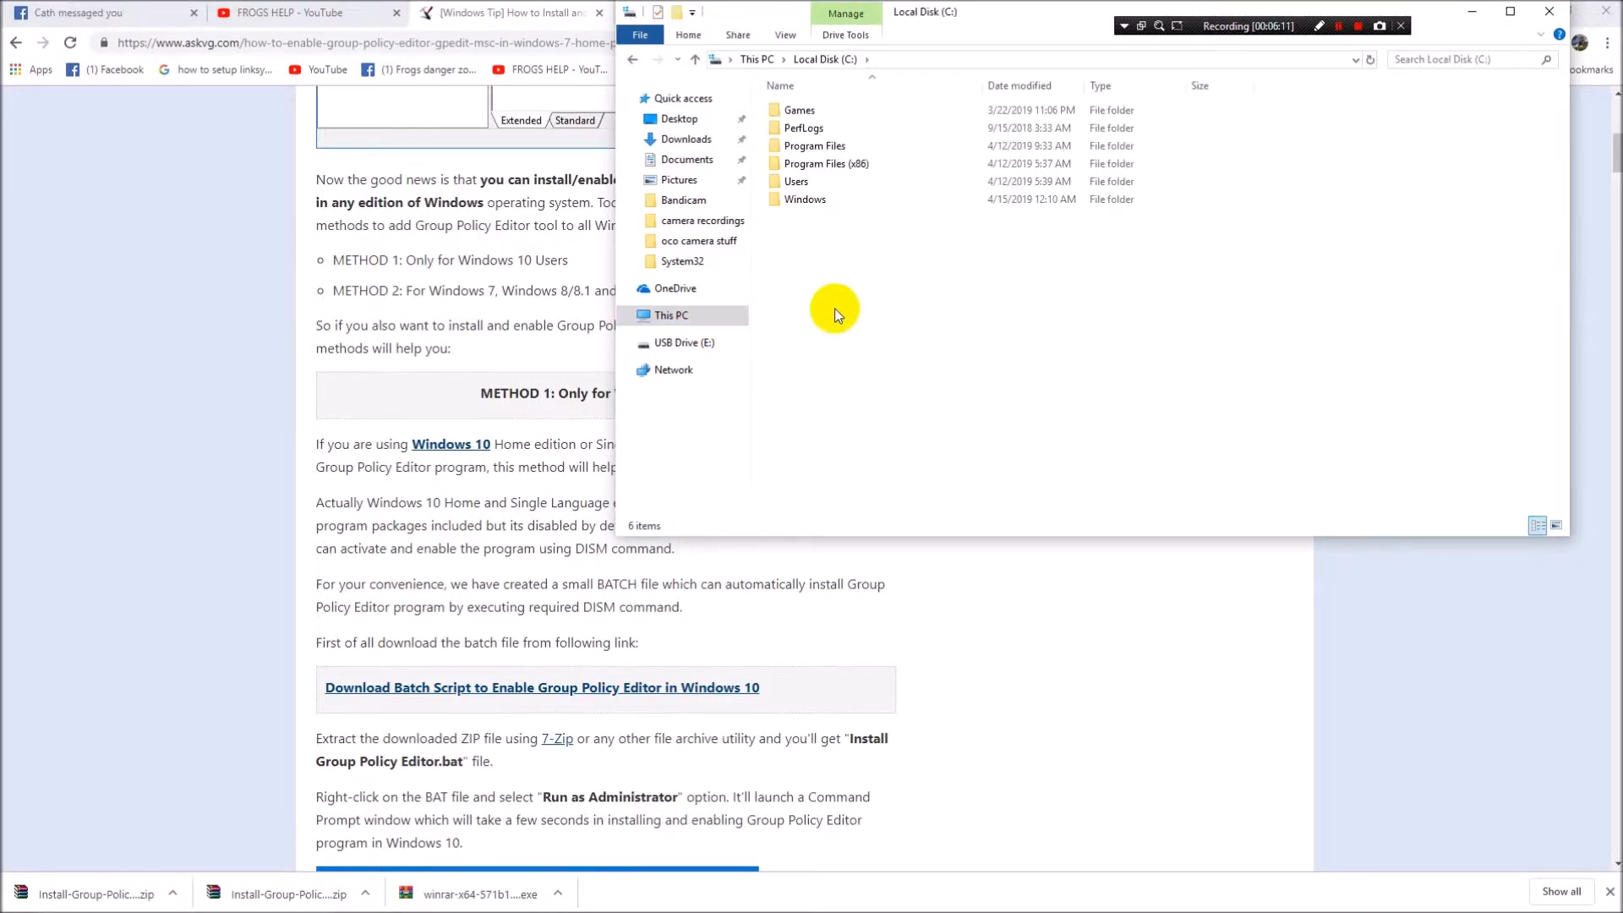
{"action": "double_click", "coordinate": [803, 199]}
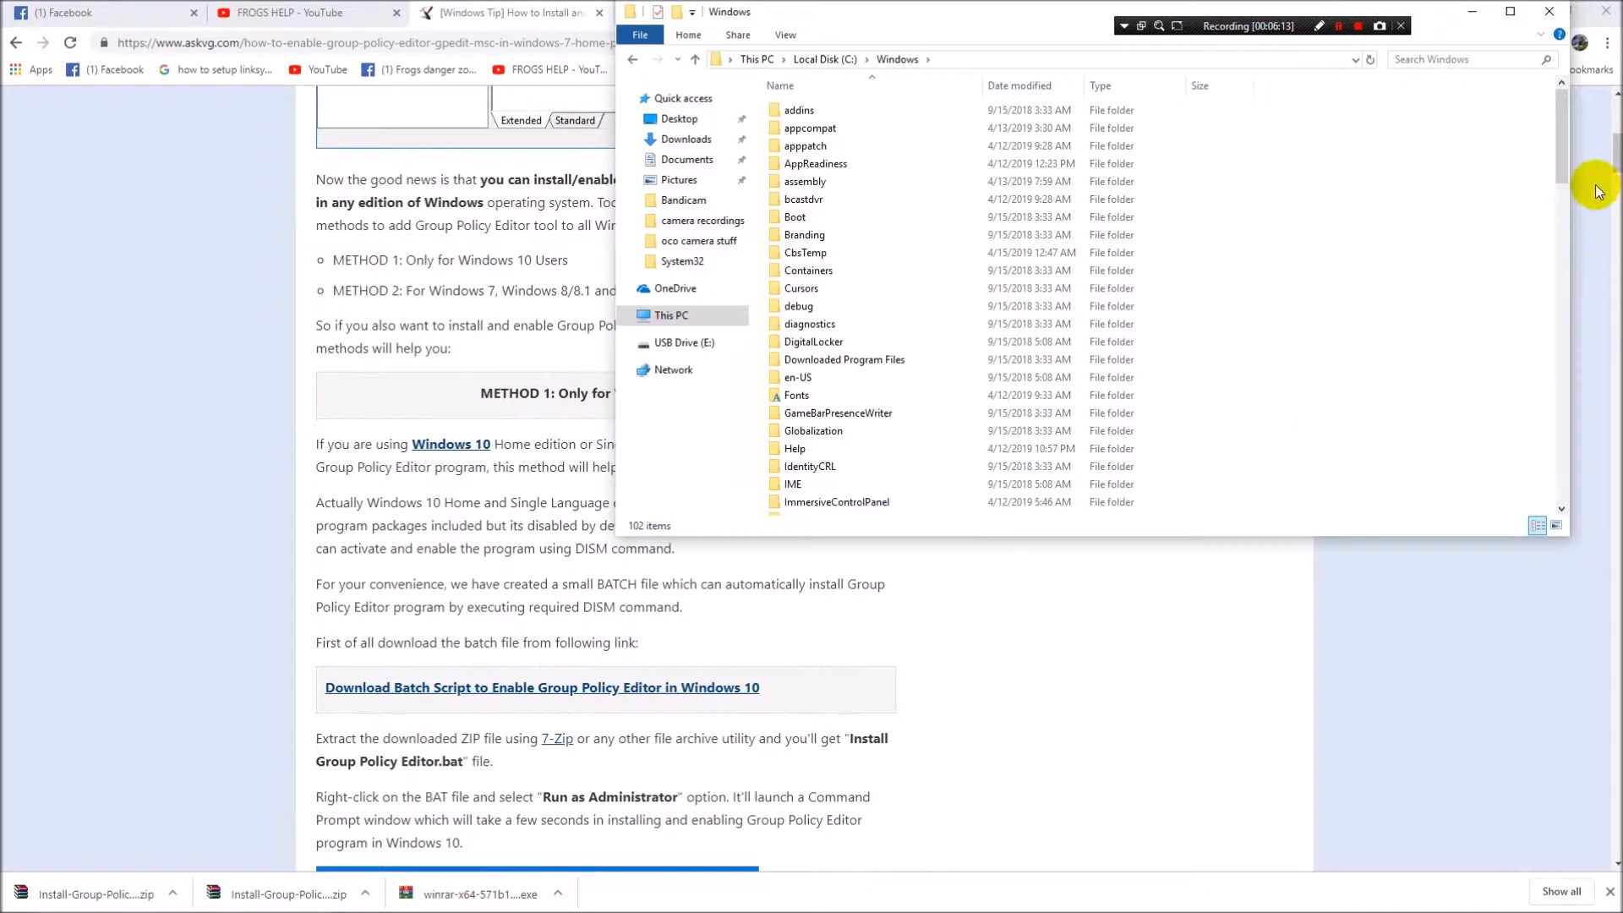
{"action": "left_click_drag", "start_coordinate": [1560, 150], "coordinate": [1568, 313]}
{"action": "left_click", "coordinate": [816, 433]}
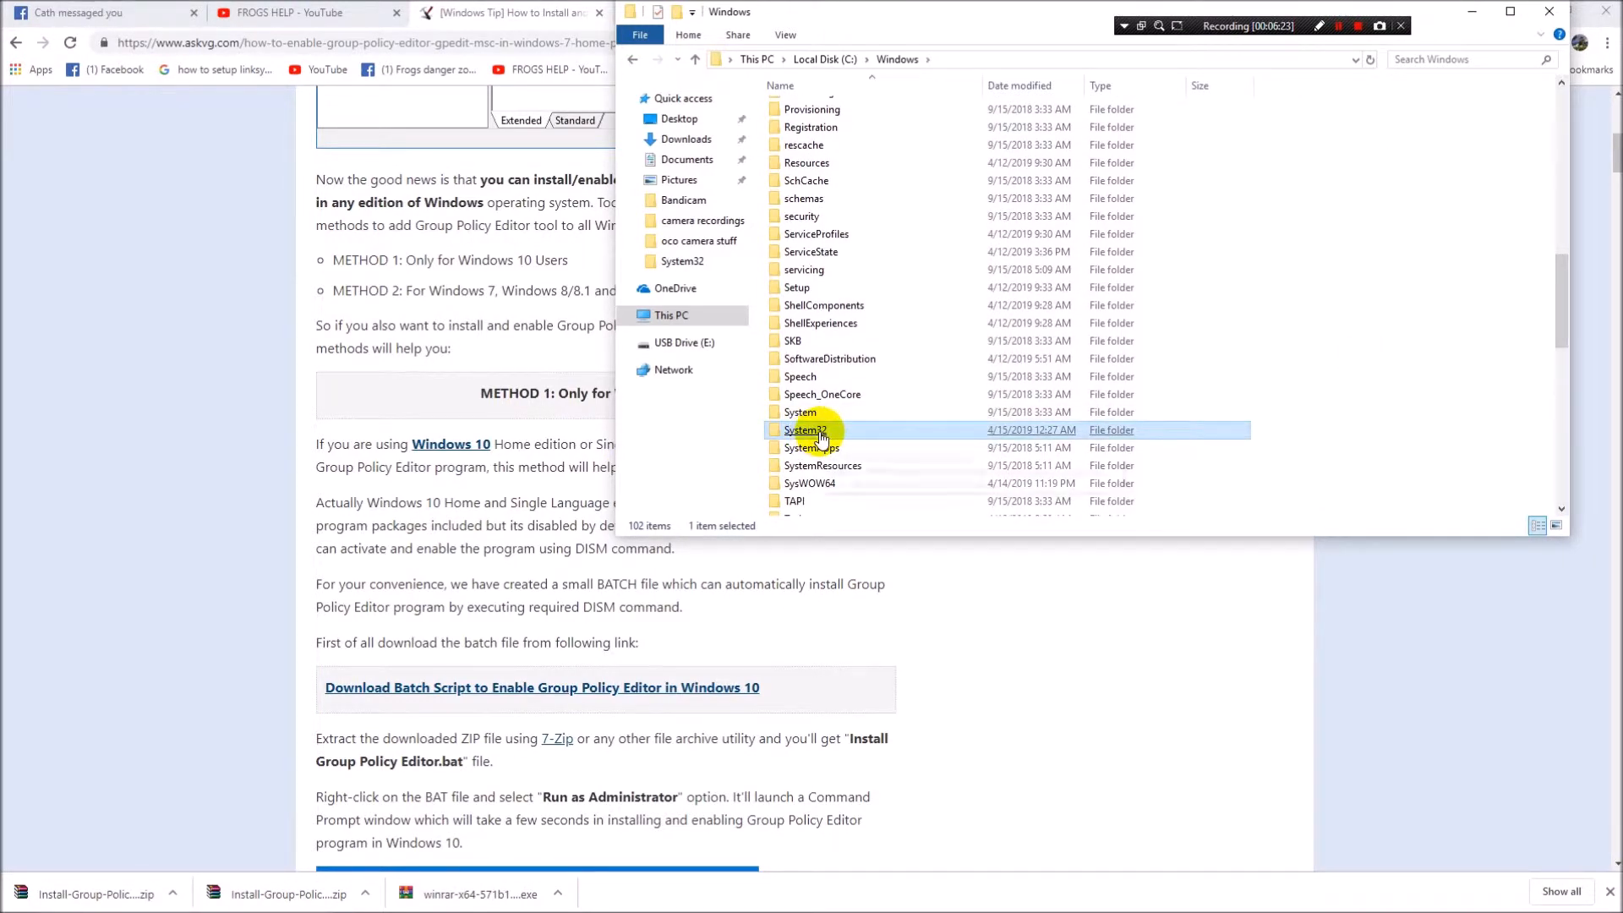
{"action": "double_click", "coordinate": [818, 433]}
Step: Try to paste the copied gpedit file into System32, dismissing the choice to replace or skip it
{"action": "right_click", "coordinate": [1300, 268]}
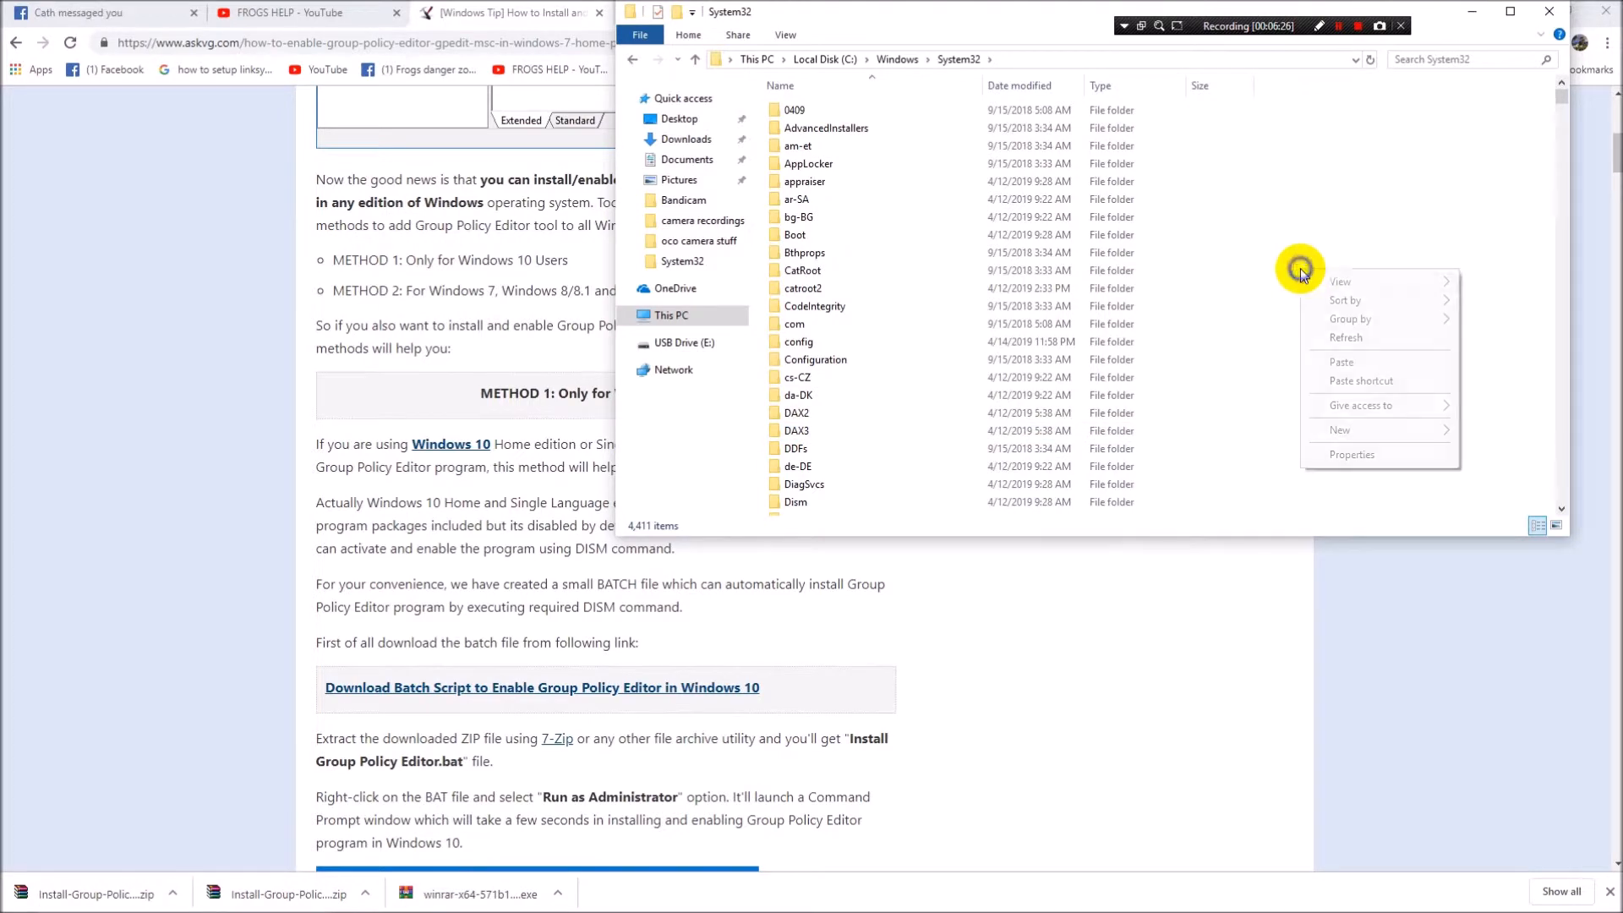
{"action": "left_click", "coordinate": [1409, 363]}
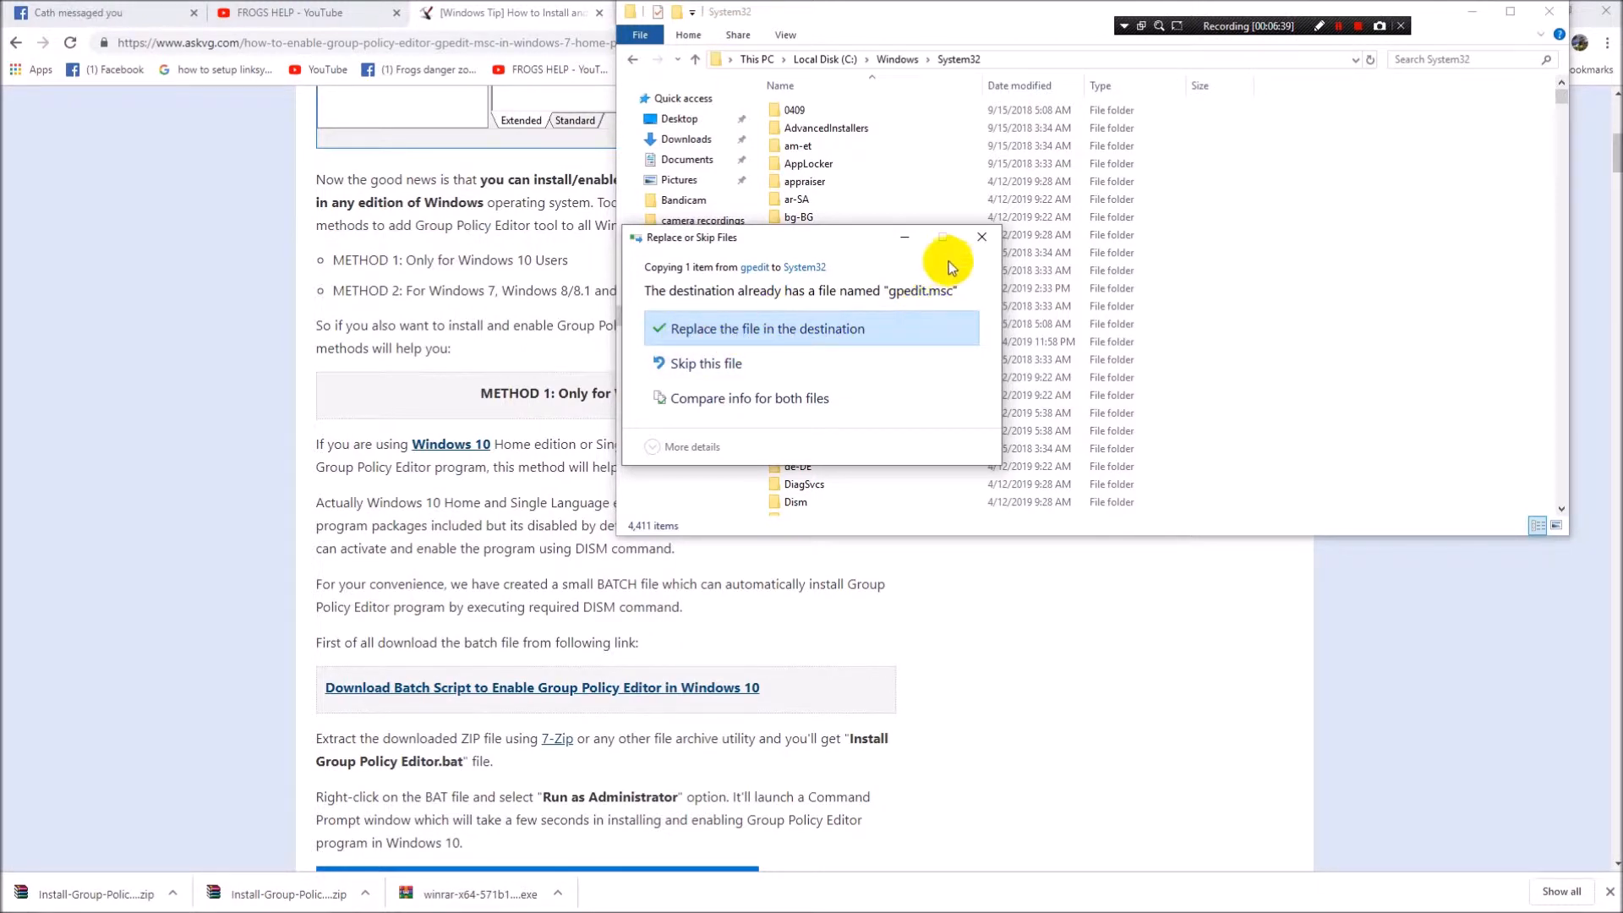
{"action": "left_click", "coordinate": [979, 242]}
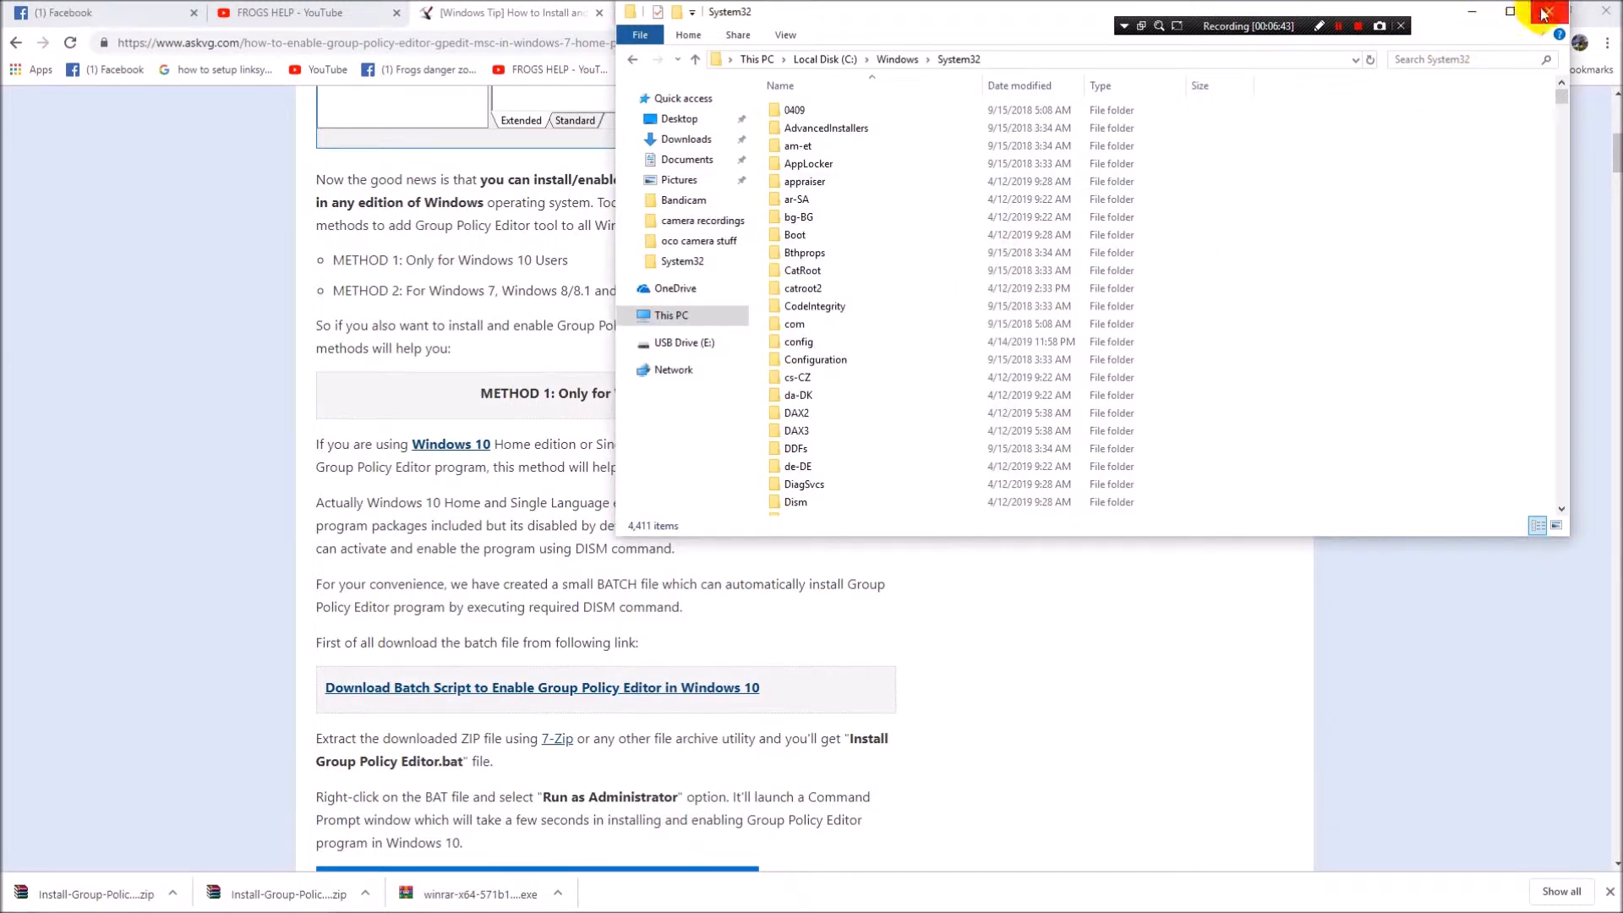
Step: Close the System32 folder window and minimize the web browser to get back to the desktop
{"action": "left_click", "coordinate": [1547, 12]}
{"action": "left_click", "coordinate": [1526, 13]}
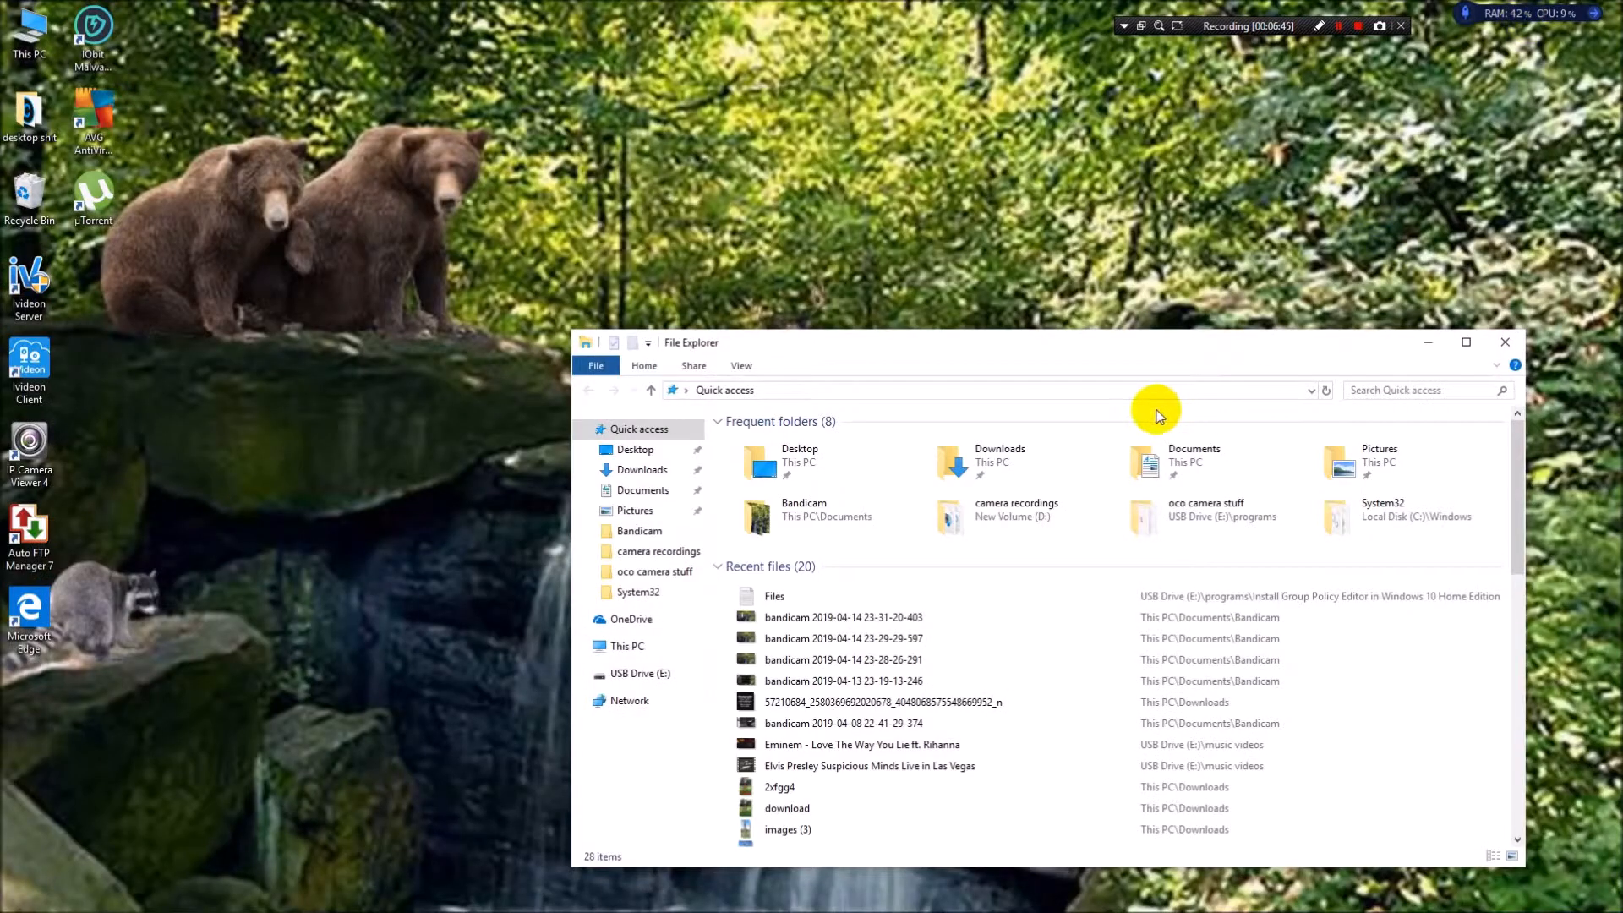
{"action": "left_click", "coordinate": [761, 448]}
Step: Find the Run app through Windows search and use it to launch gpedit.msc
{"action": "left_click", "coordinate": [113, 901]}
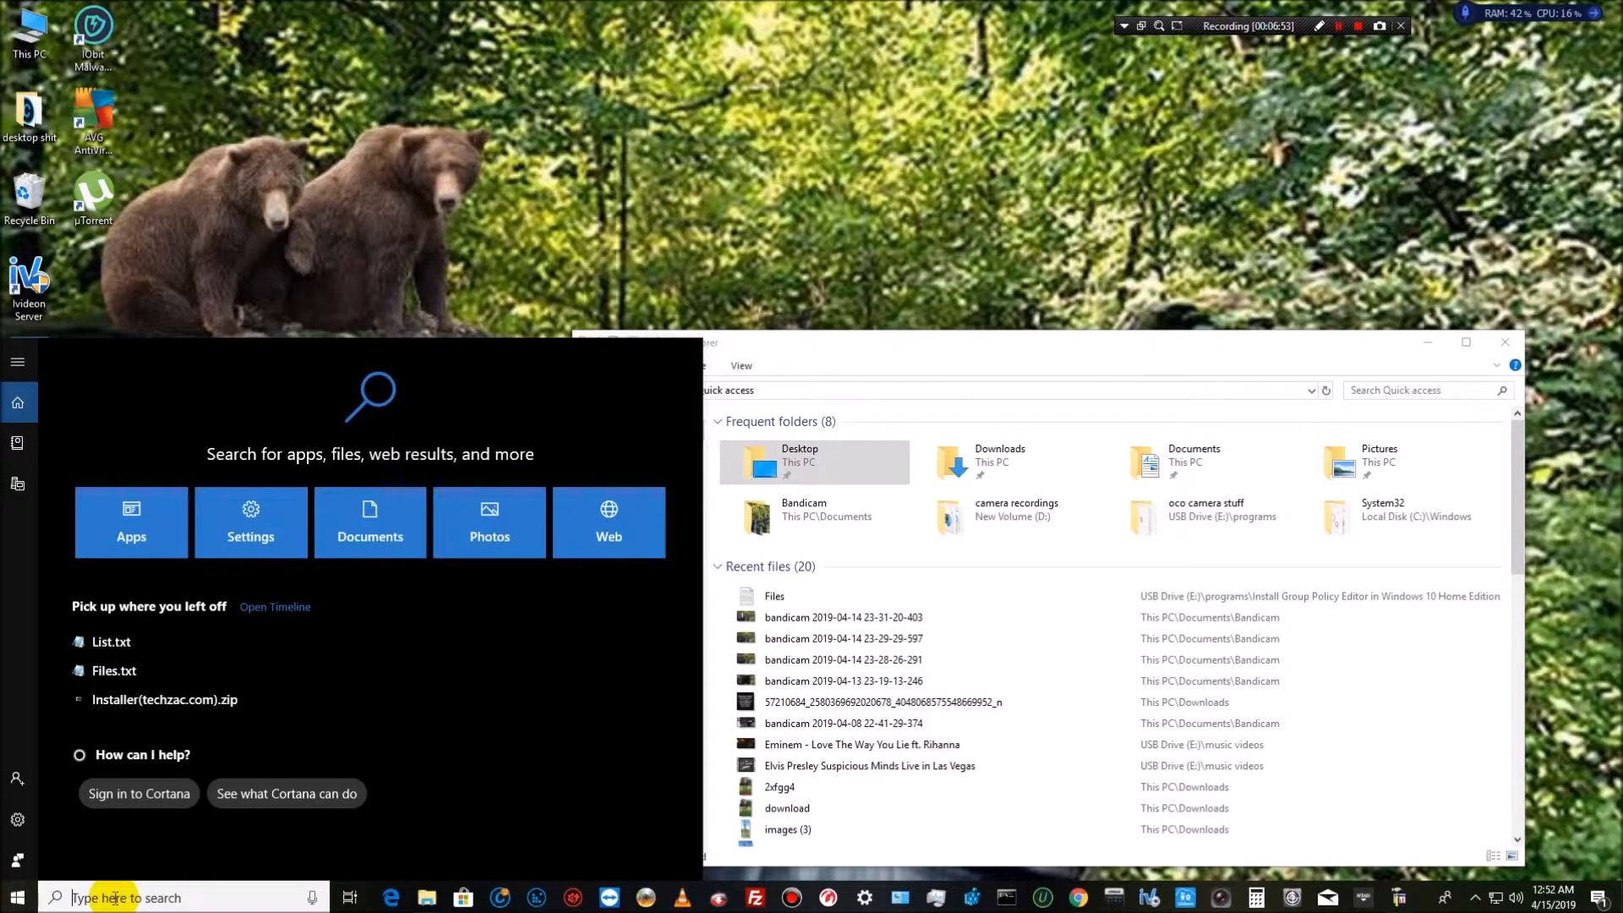
{"action": "type", "text": "run"}
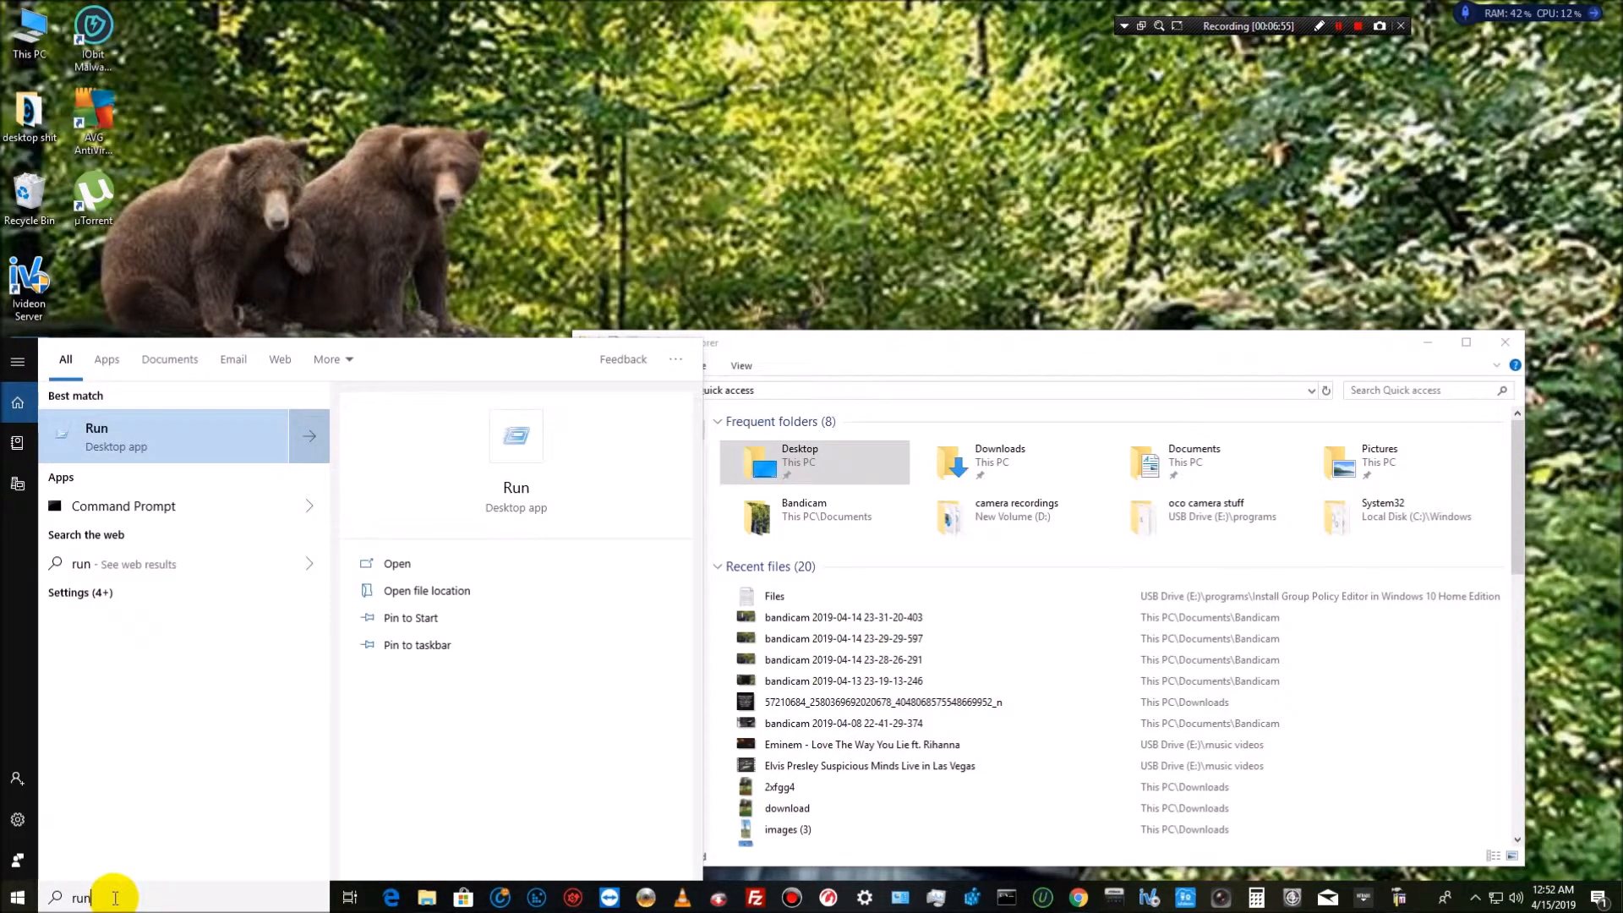
{"action": "left_click", "coordinate": [163, 438]}
{"action": "left_click", "coordinate": [174, 826]}
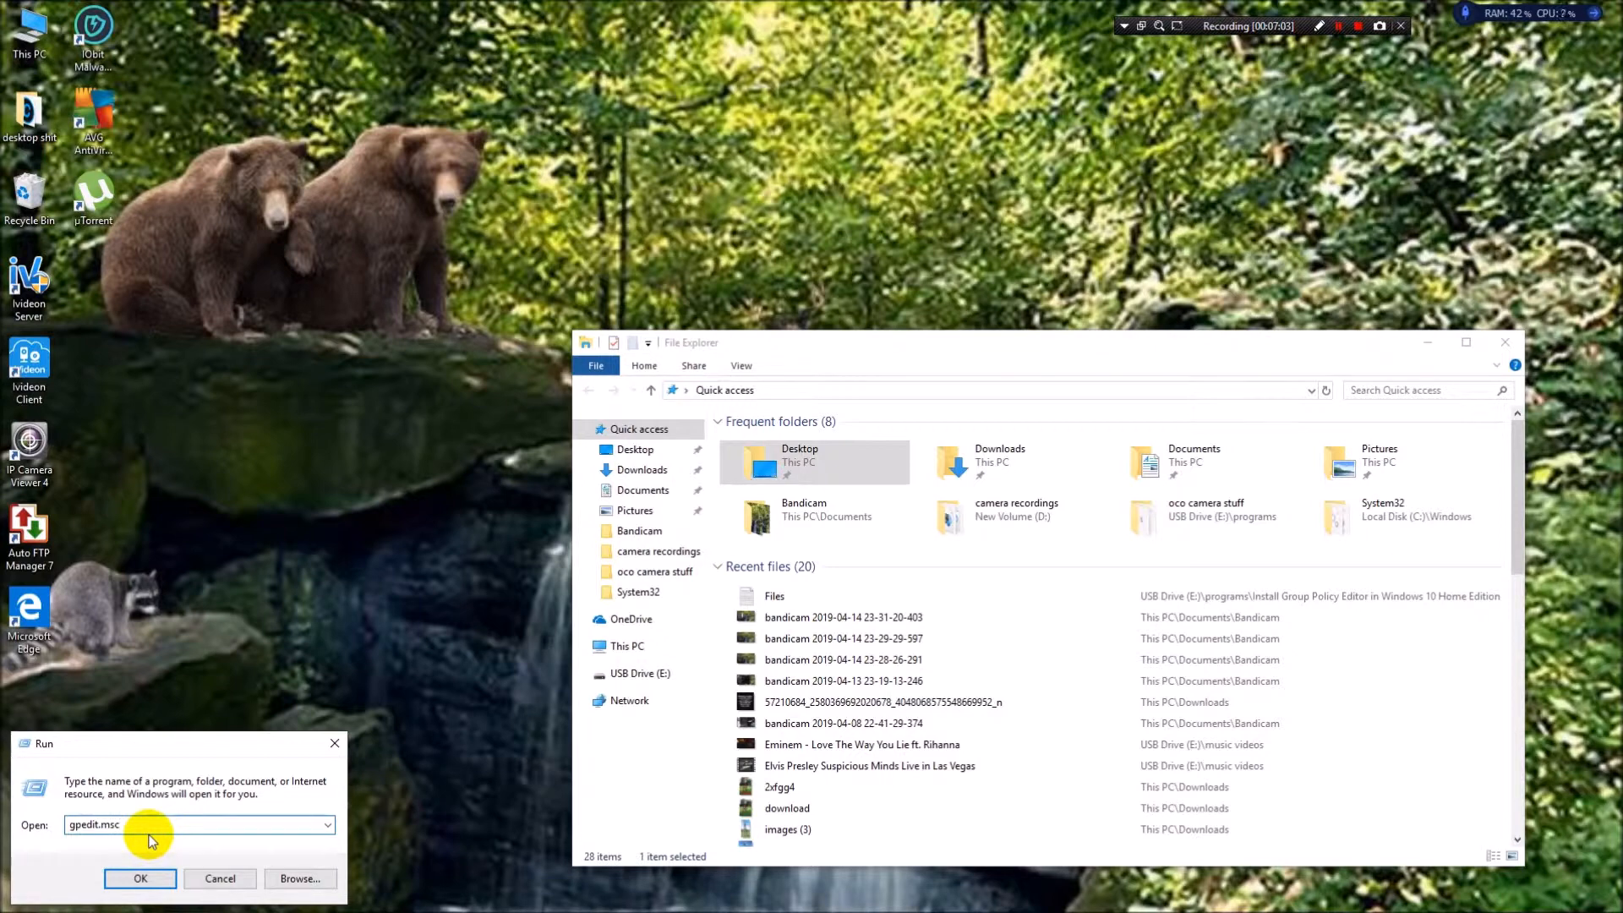
{"action": "left_click", "coordinate": [139, 878]}
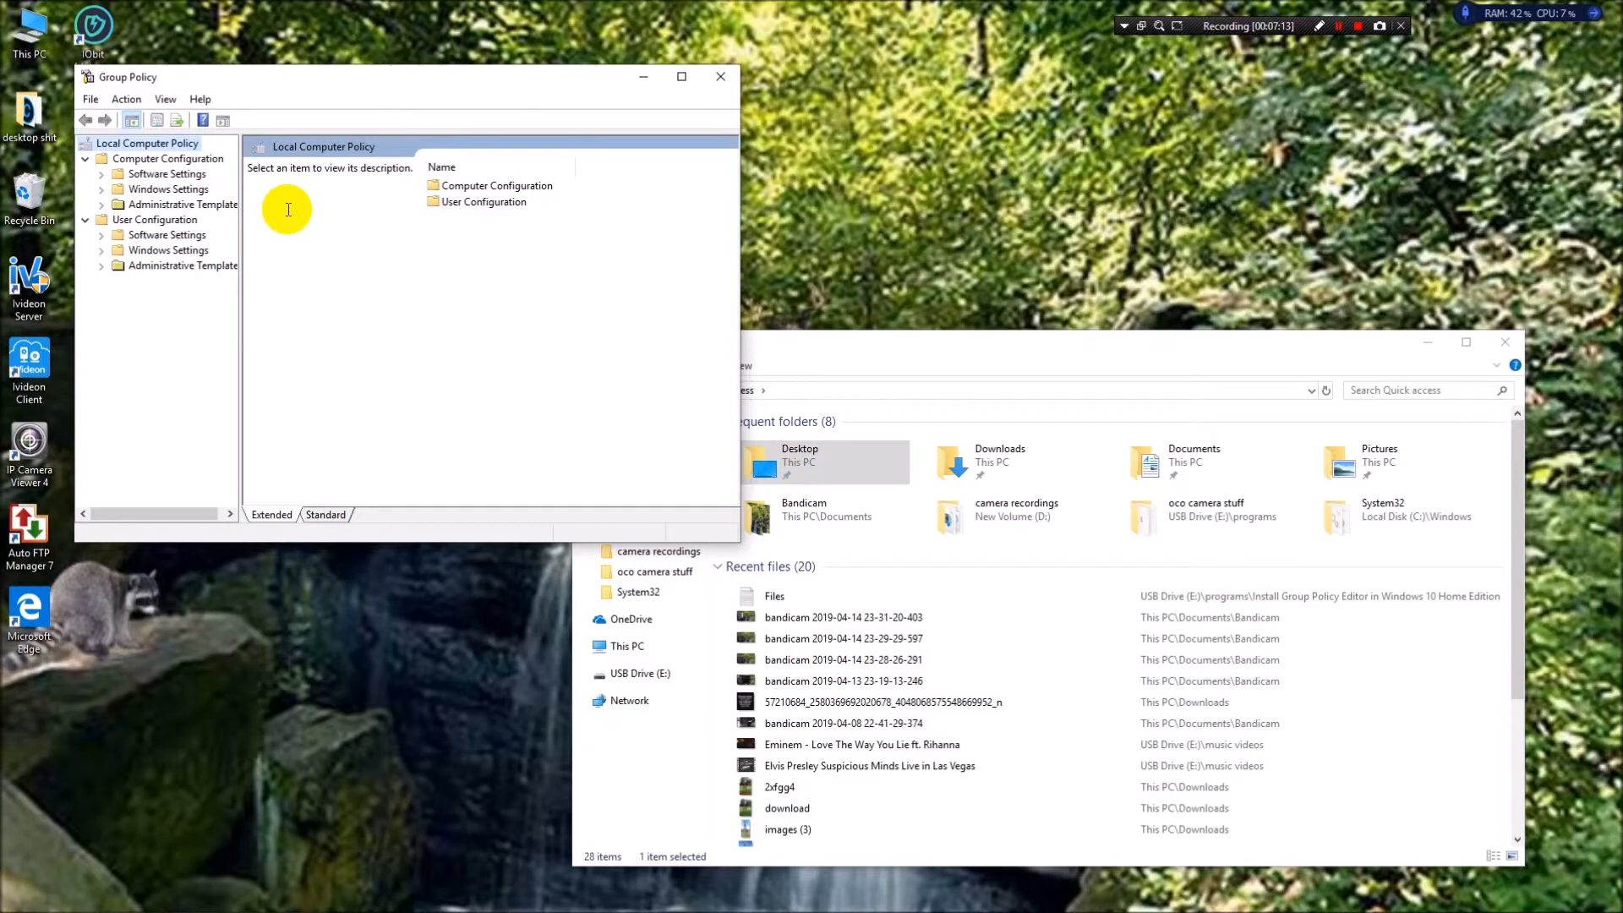
Step: Open the QoS Packet Scheduler folder under Computer Configuration, Administrative Templates, Network
{"action": "double_click", "coordinate": [205, 207]}
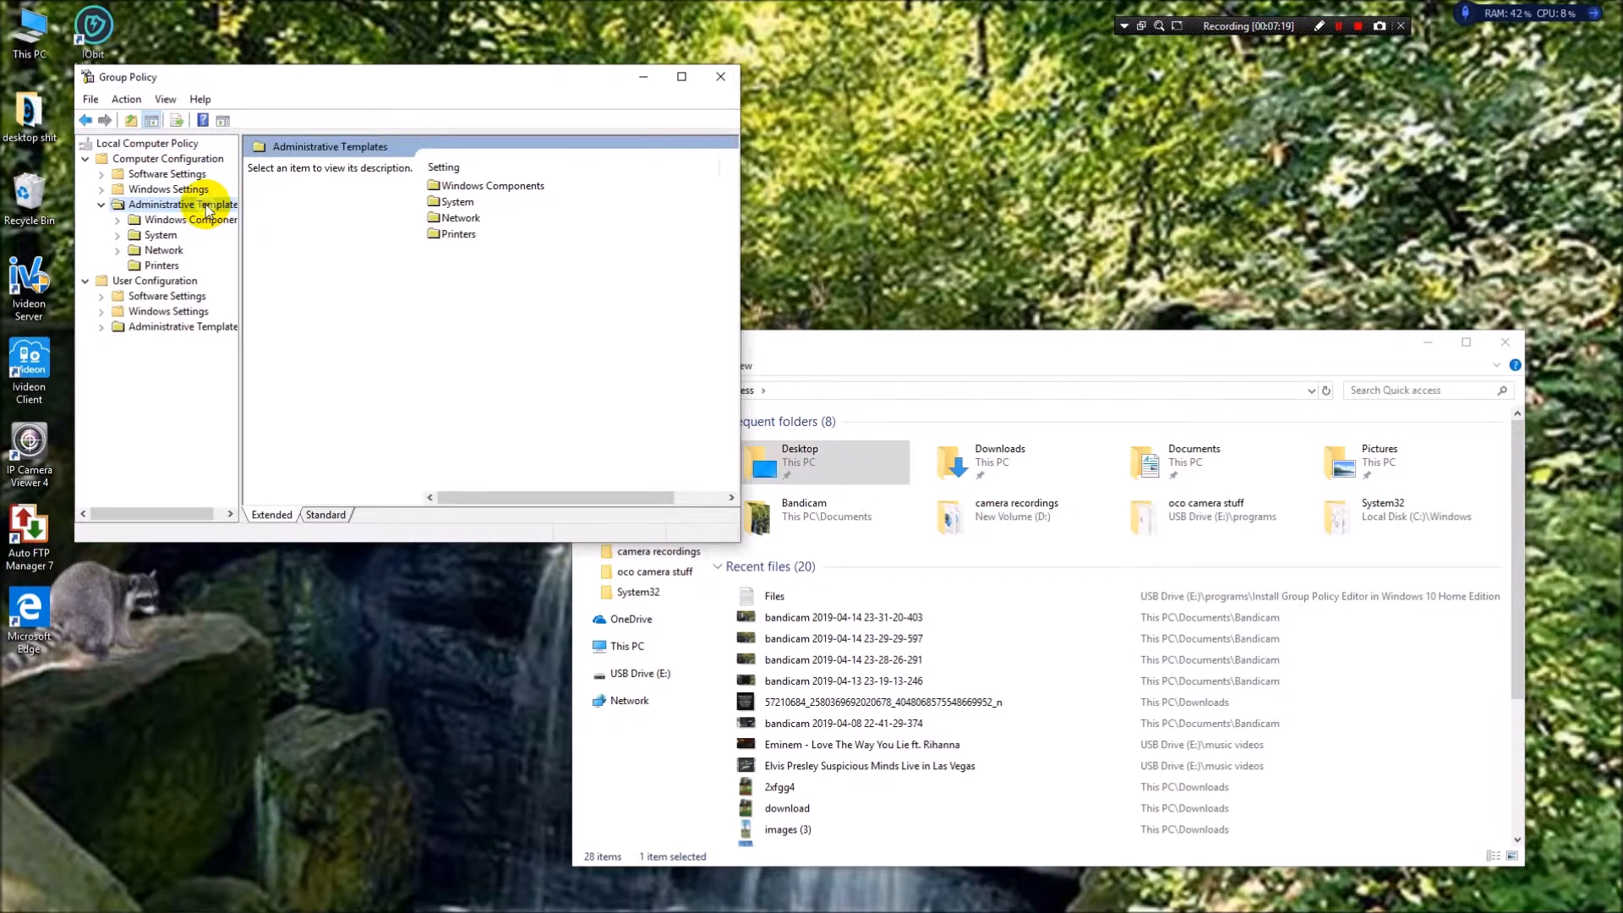
{"action": "double_click", "coordinate": [163, 251]}
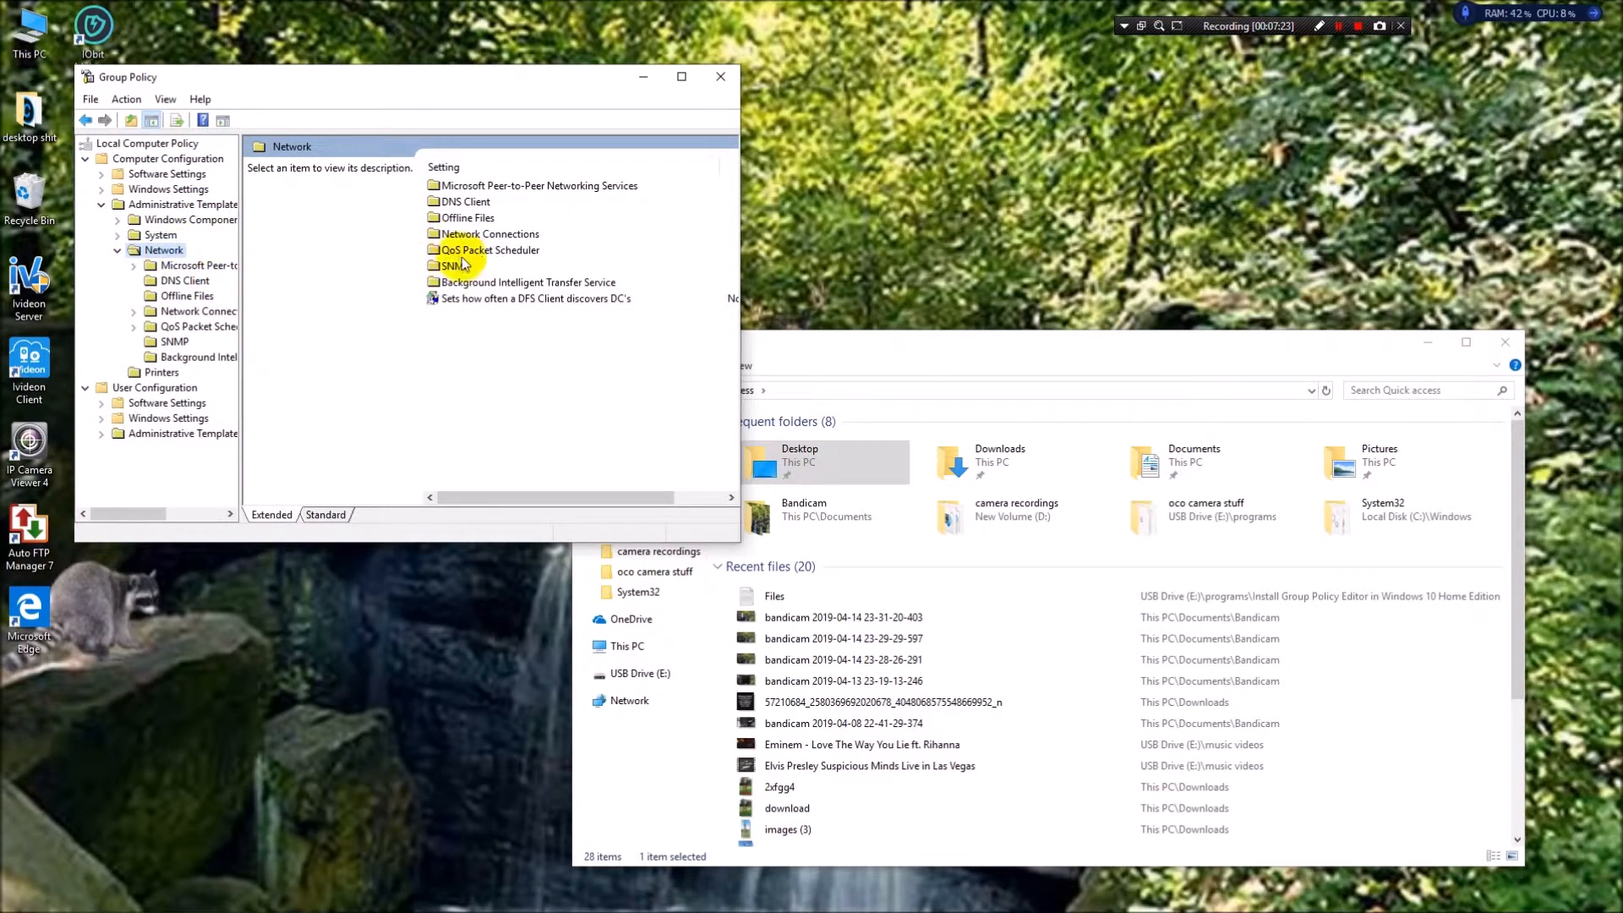
{"action": "double_click", "coordinate": [528, 252]}
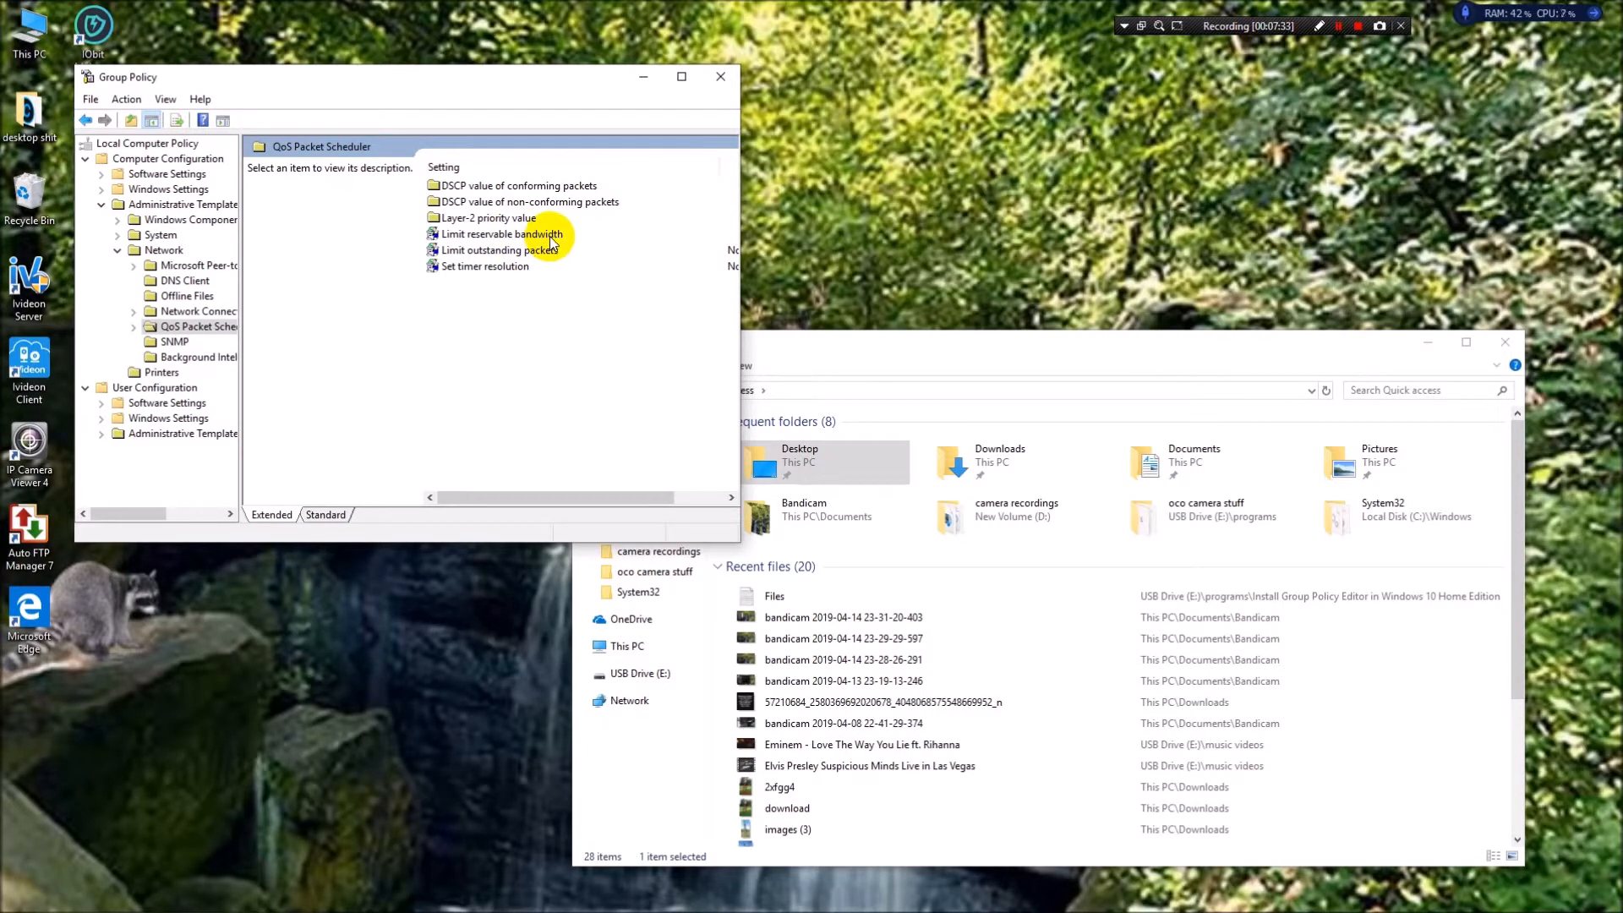
Step: Inspect the properties of the Limit reservable bandwidth policy, including its state and bandwidth limit, and close them
{"action": "double_click", "coordinate": [550, 242]}
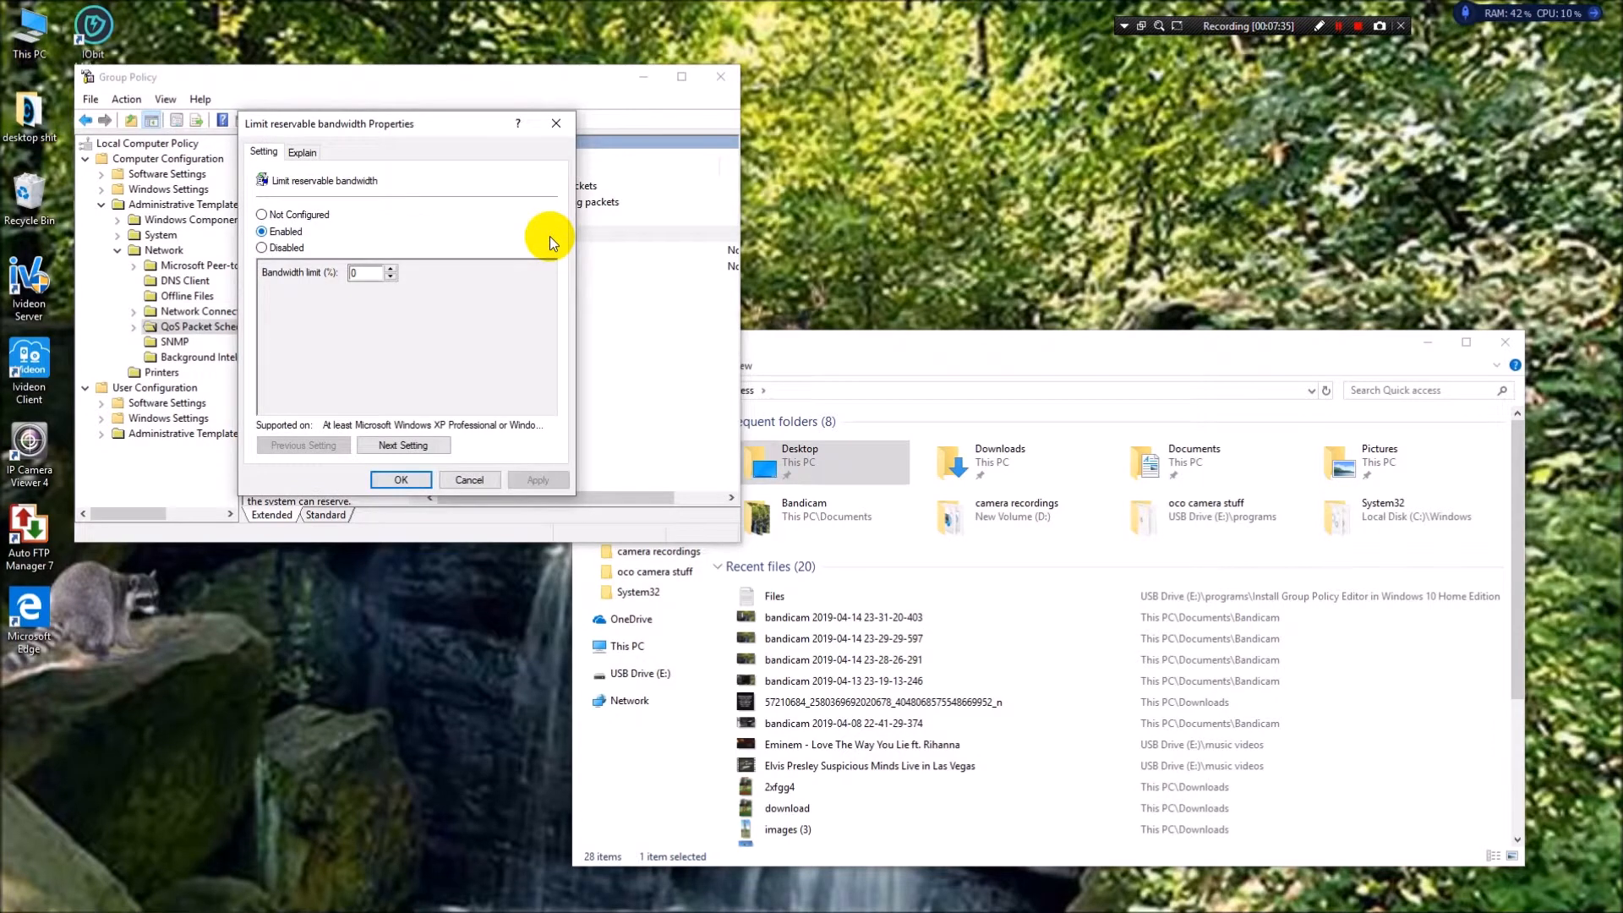
{"action": "left_click", "coordinate": [551, 127]}
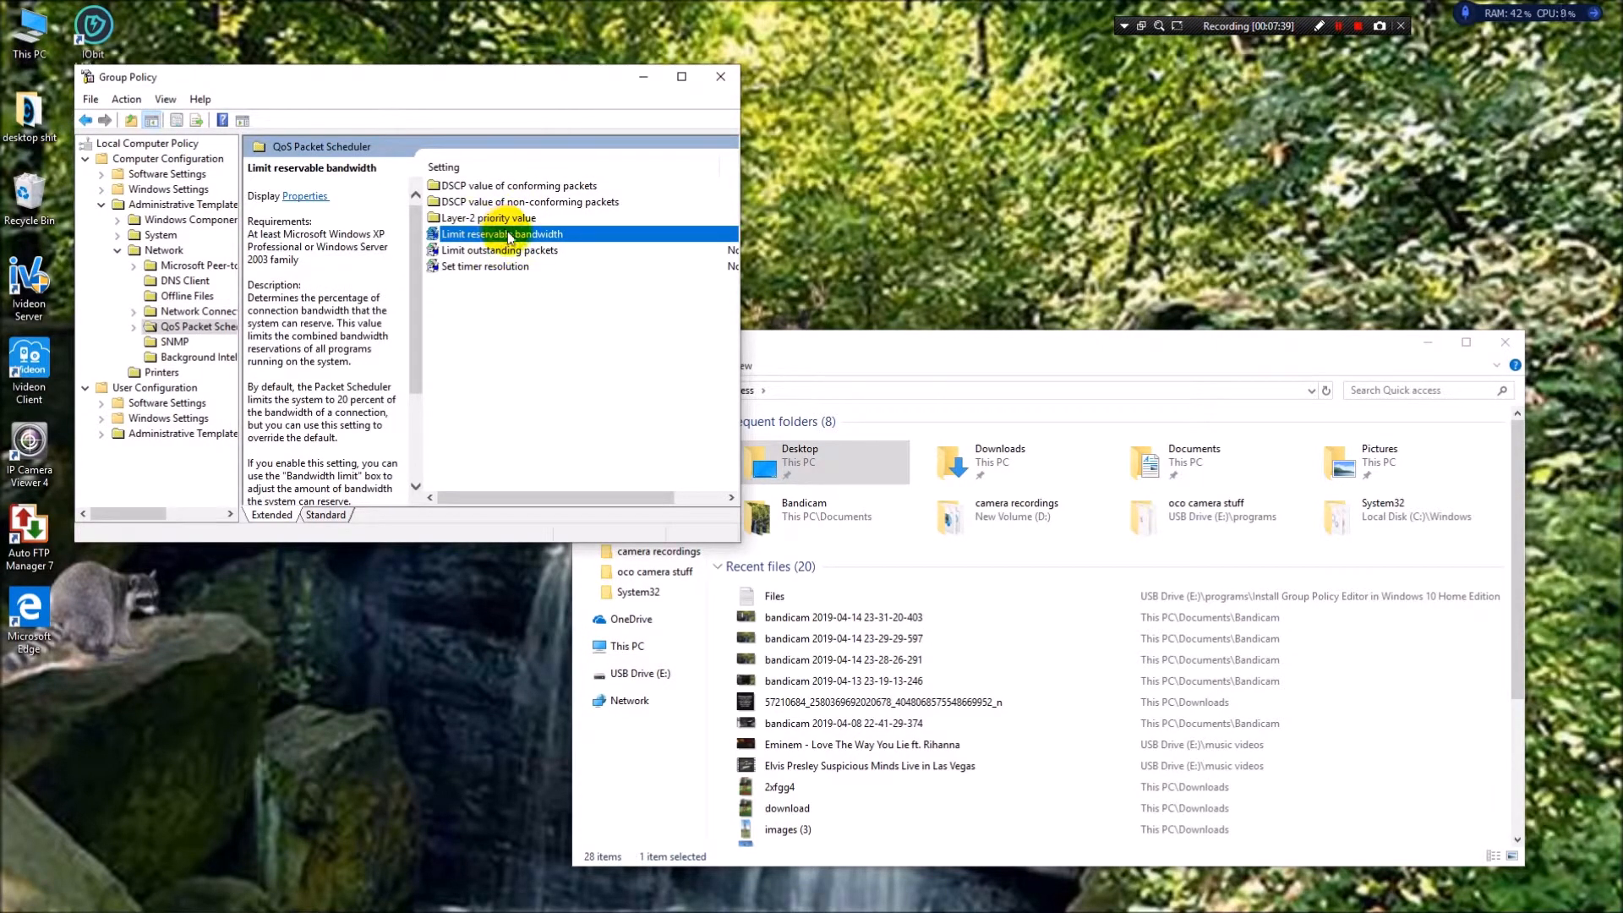
{"action": "double_click", "coordinate": [505, 235]}
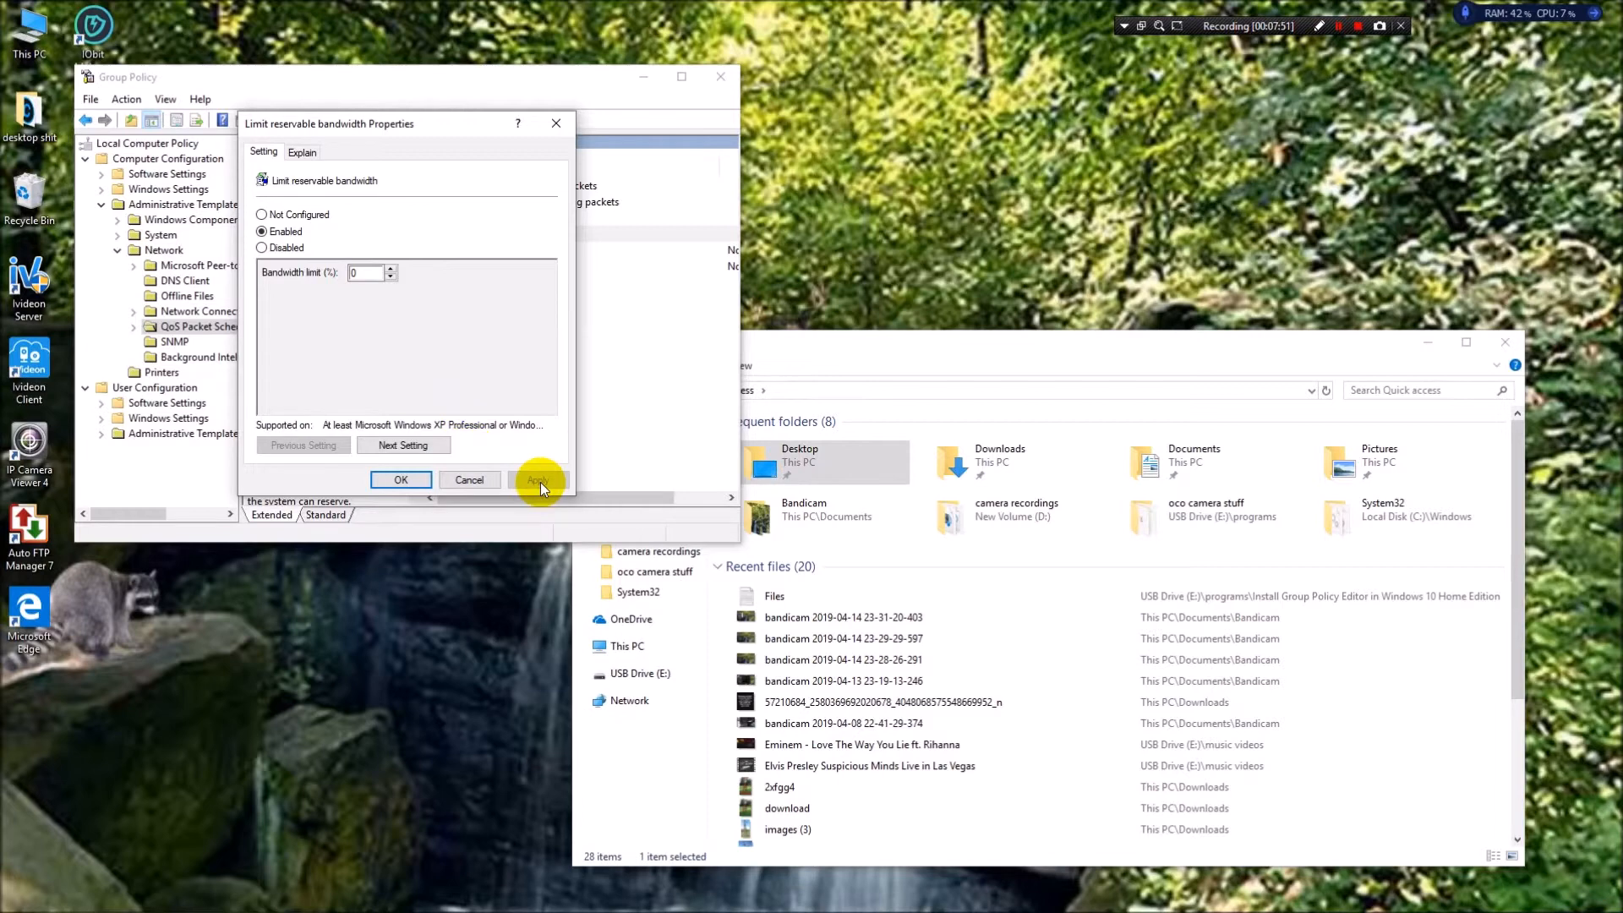
{"action": "left_click", "coordinate": [400, 480]}
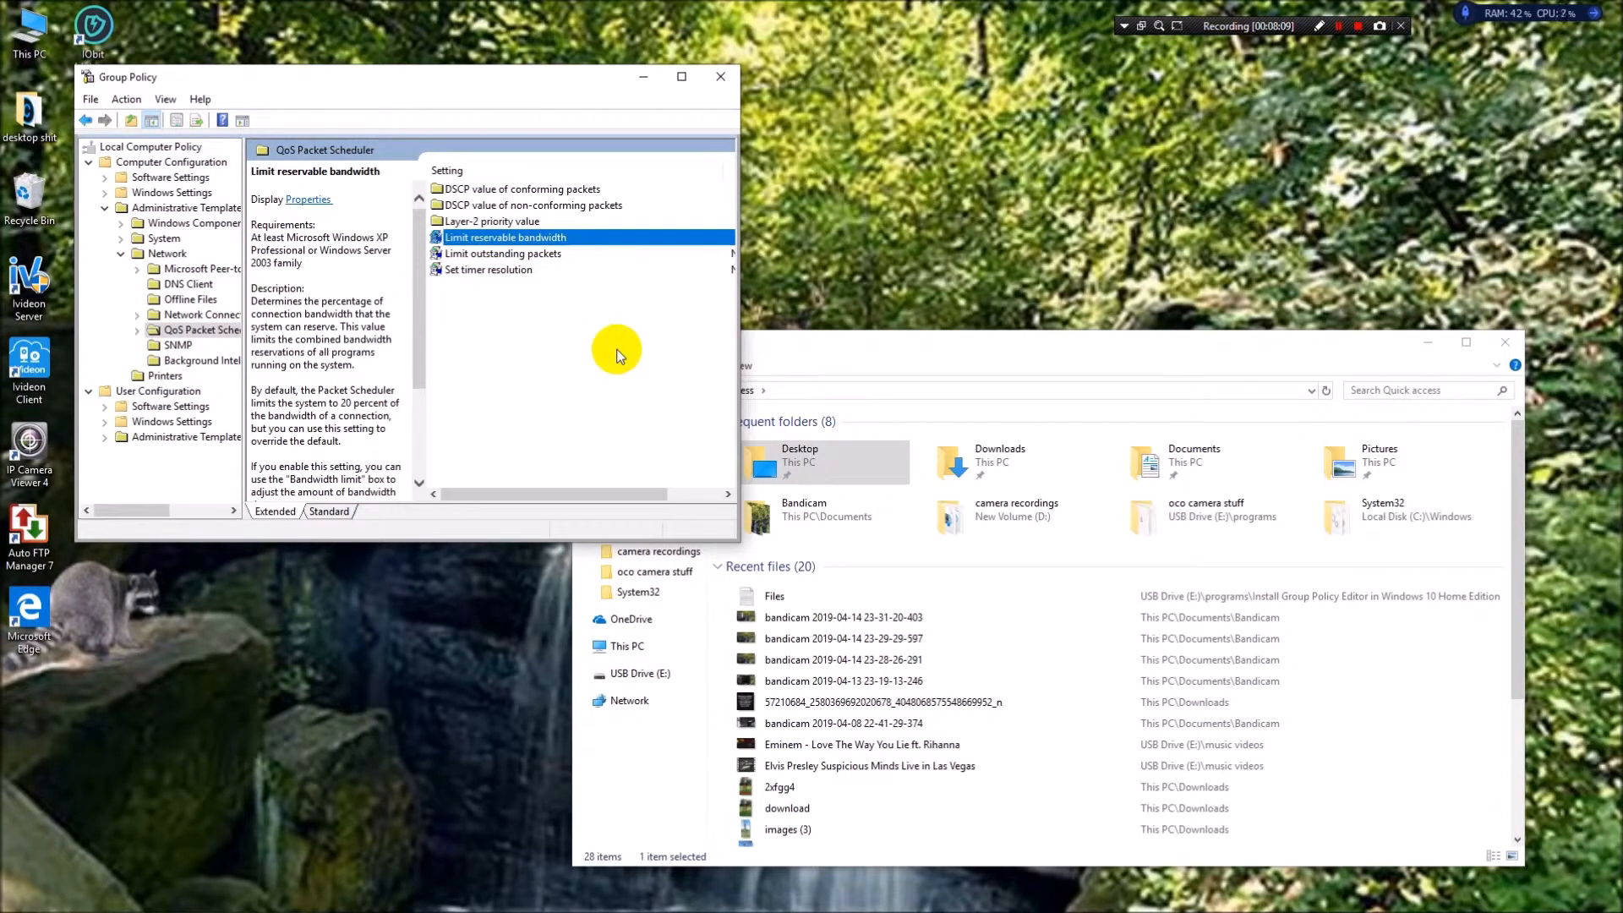
Step: Close the Group Policy editor and the remaining File Explorer window
{"action": "left_click", "coordinate": [719, 78]}
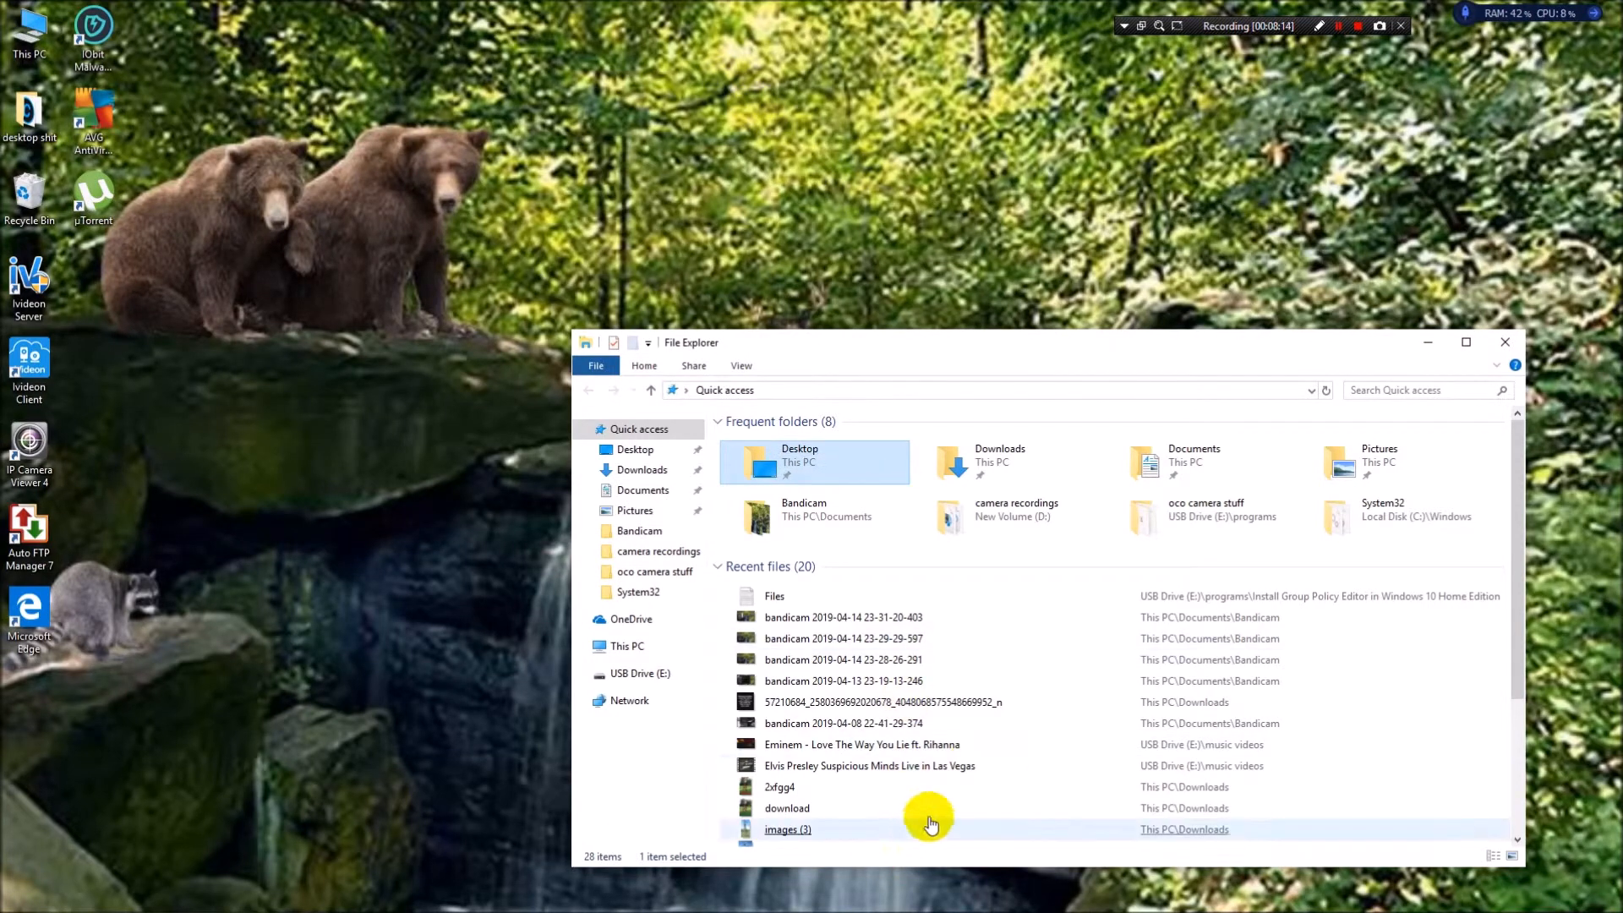
{"action": "left_click", "coordinate": [964, 766]}
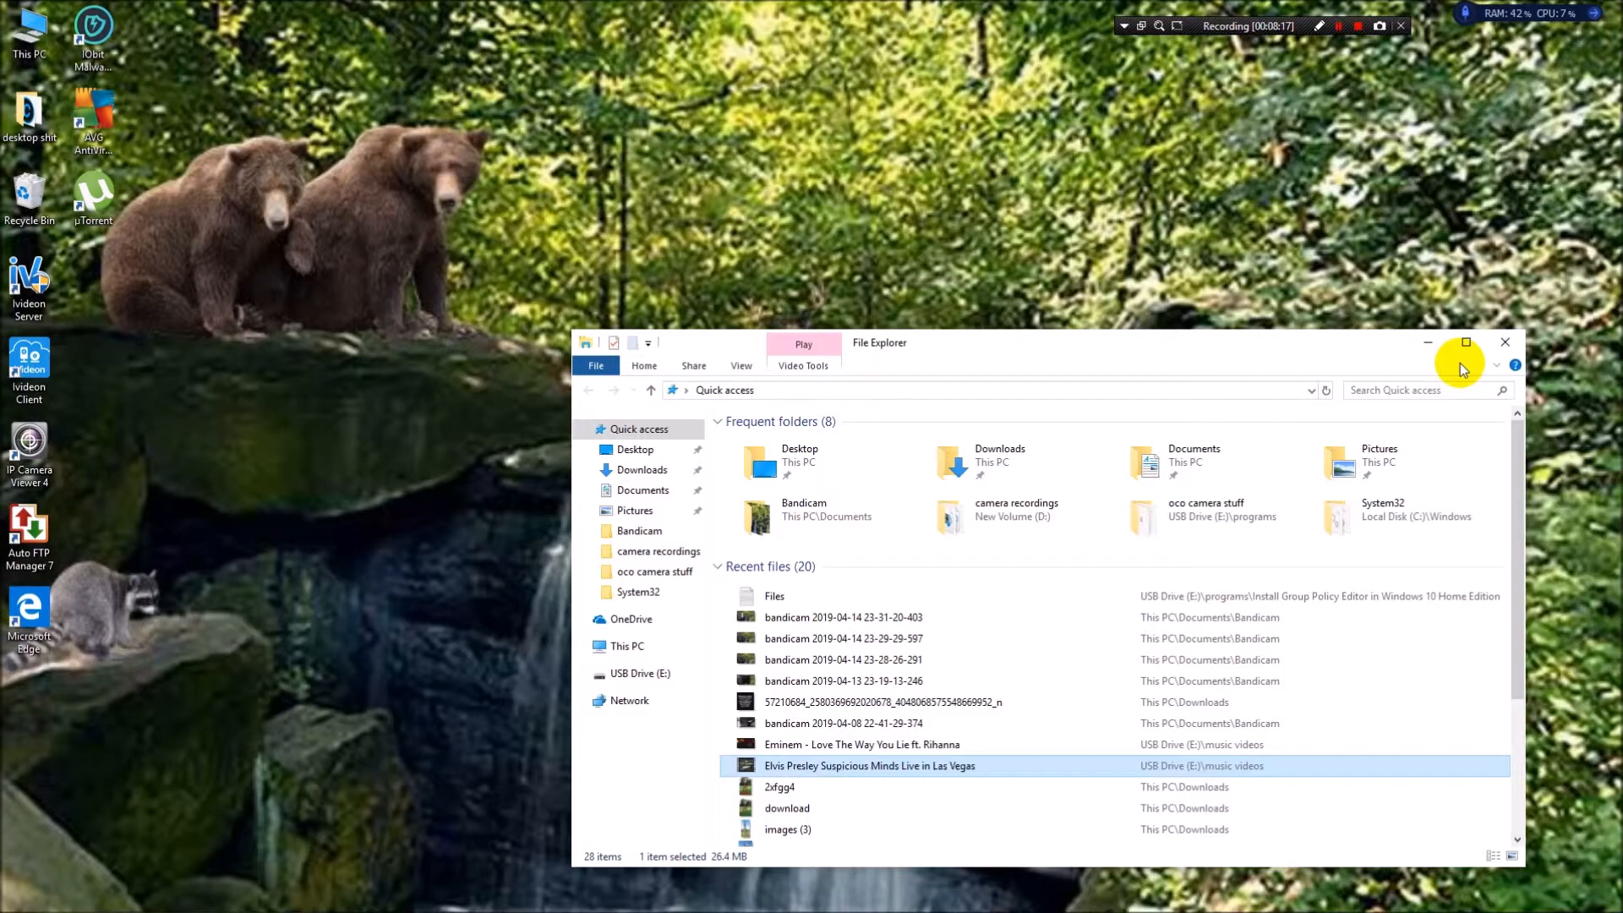
{"action": "left_click", "coordinate": [1503, 341]}
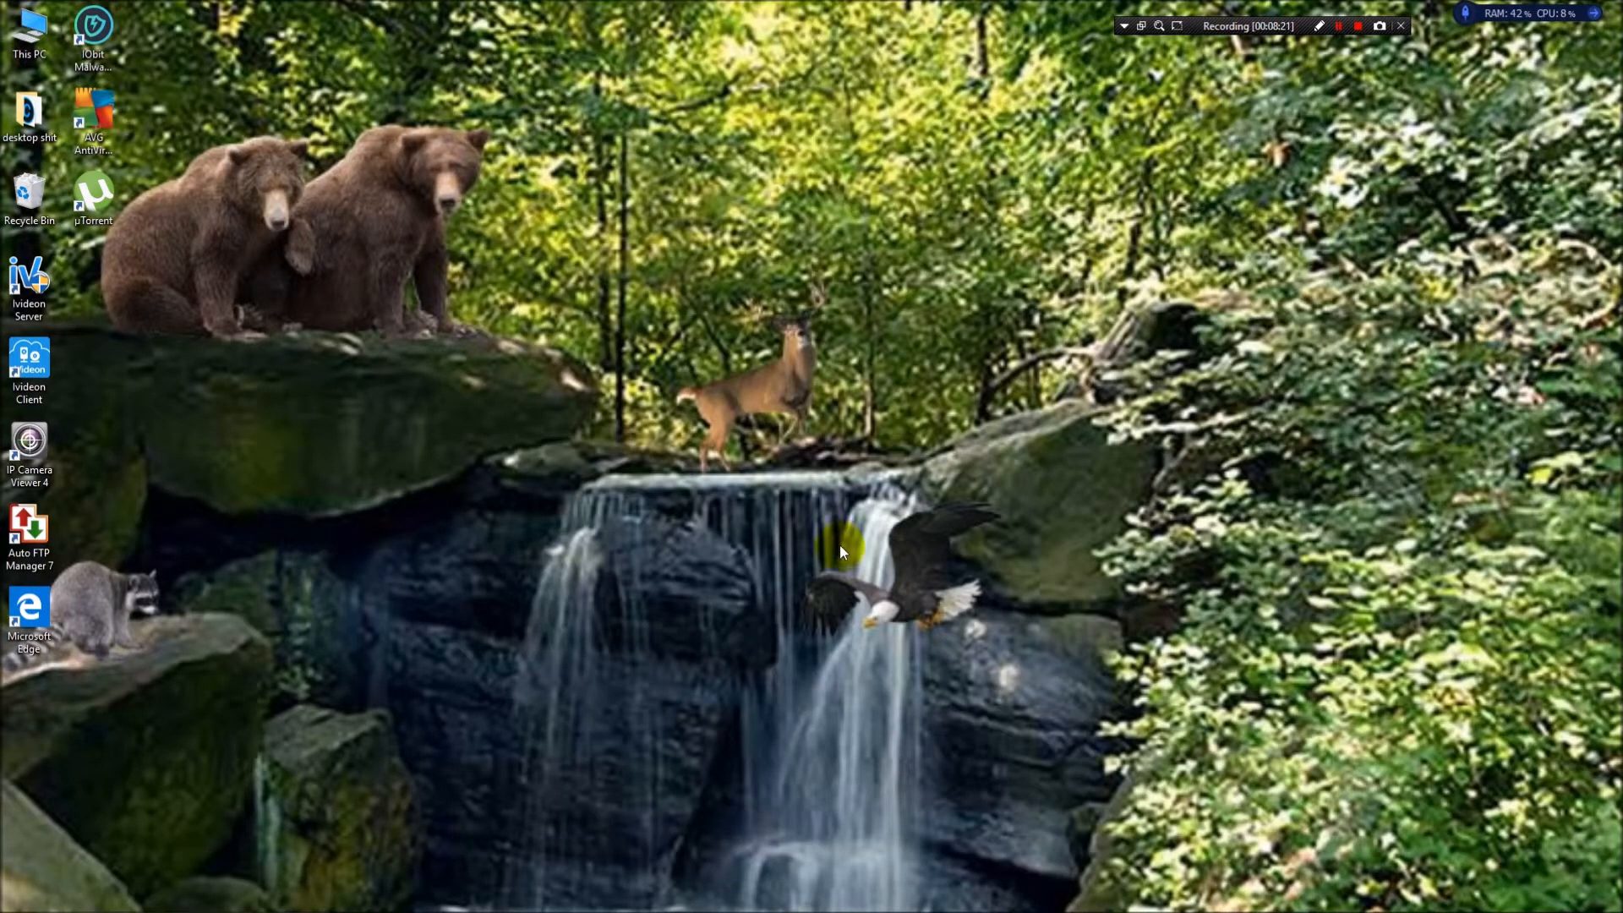